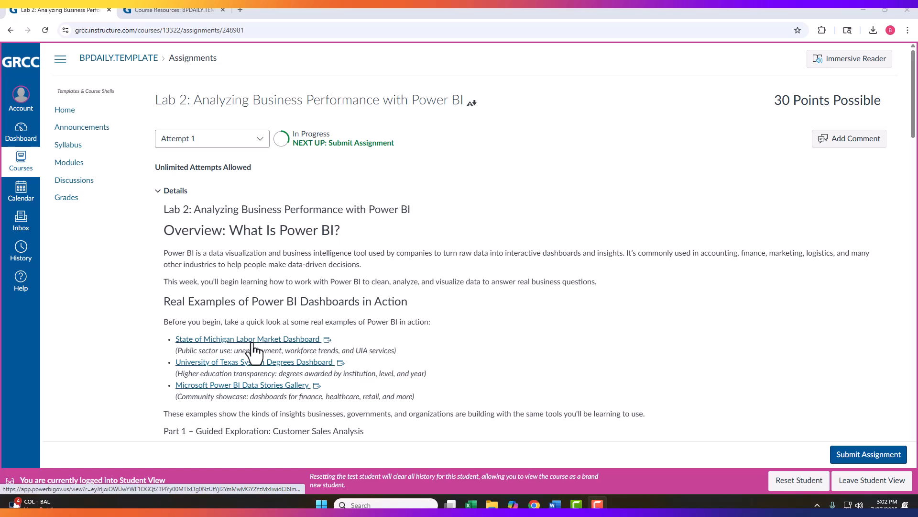
- Explore the State of Michigan Labor Market Dashboard's Claims Trends page, highlighting the Manufacturing industry bar
click(227, 341)
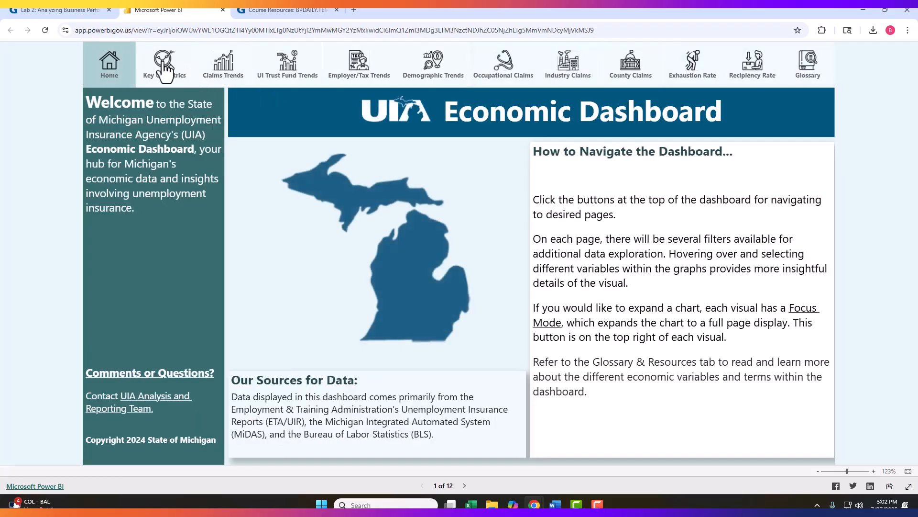
click(223, 77)
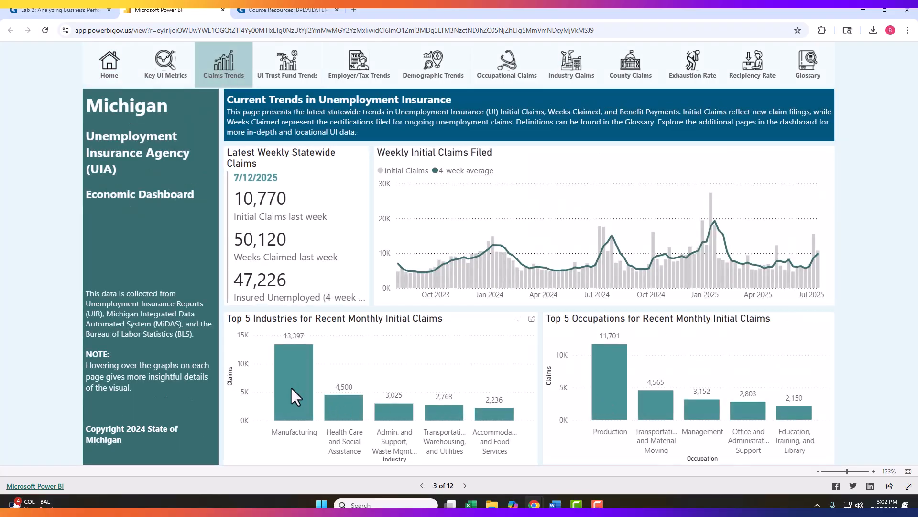
mouse_move(284, 386)
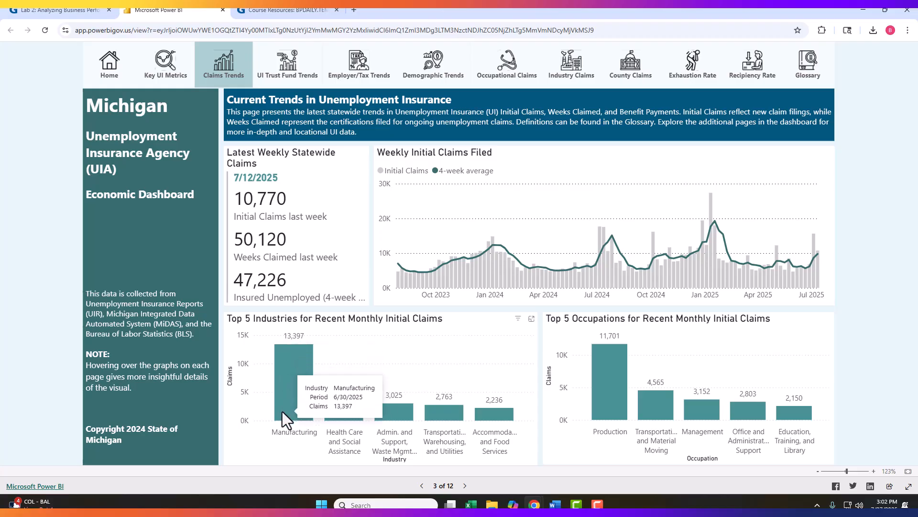
click(275, 395)
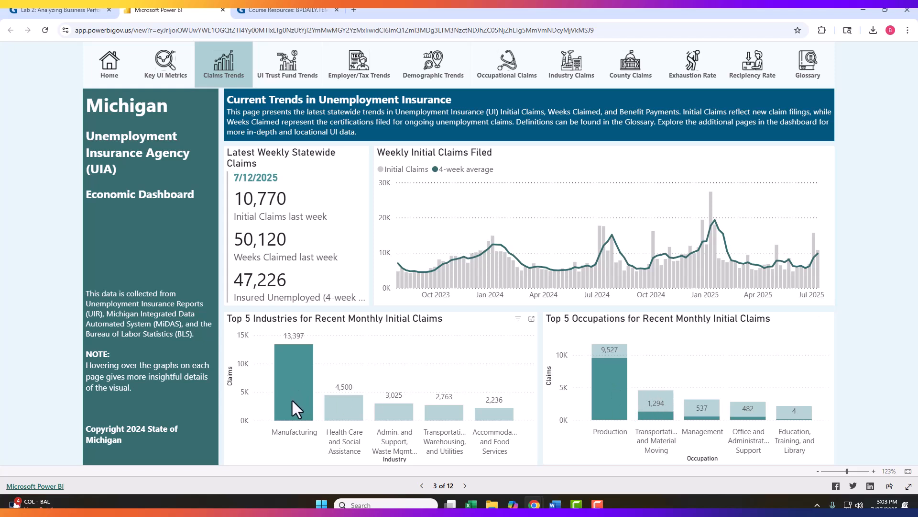
mouse_move(300, 391)
- Open the University of Texas System Degrees Dashboard and filter its overview to the 21 and under age range
click(78, 10)
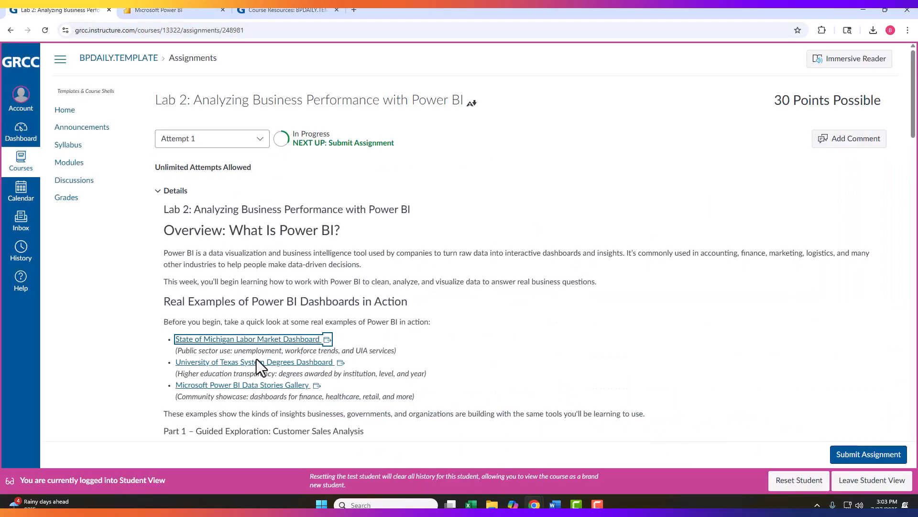
click(226, 363)
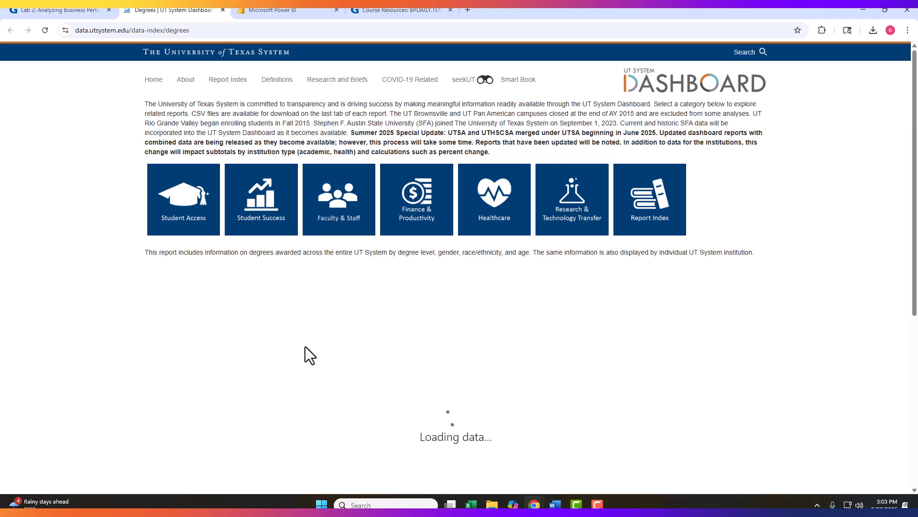
scroll(310, 346, down, 3)
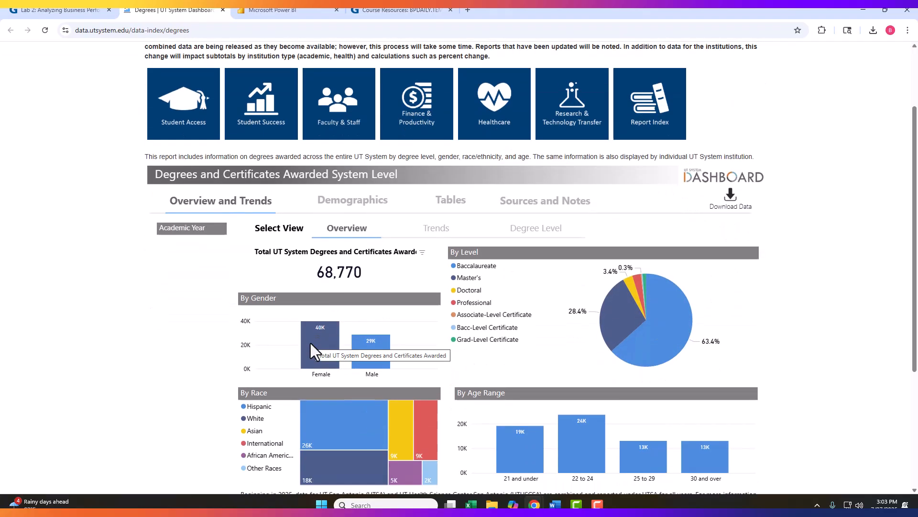
scroll(309, 340, down, 2)
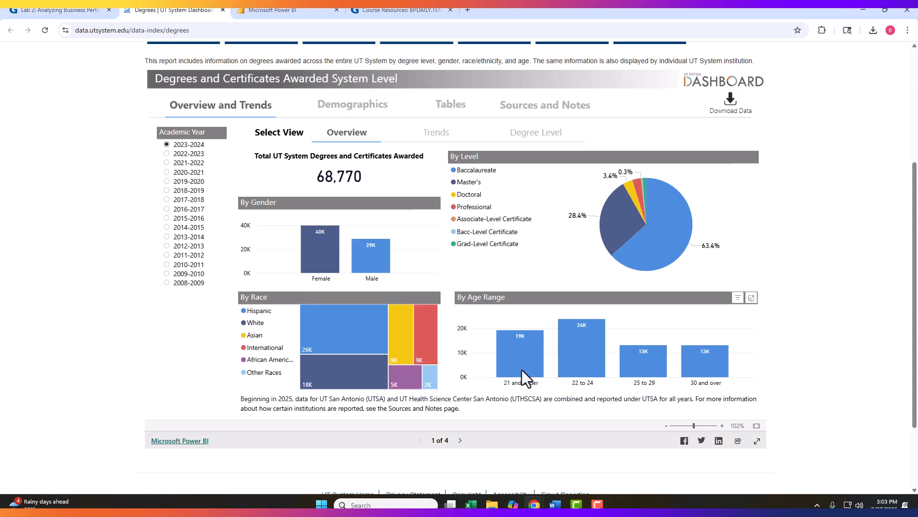
mouse_move(524, 365)
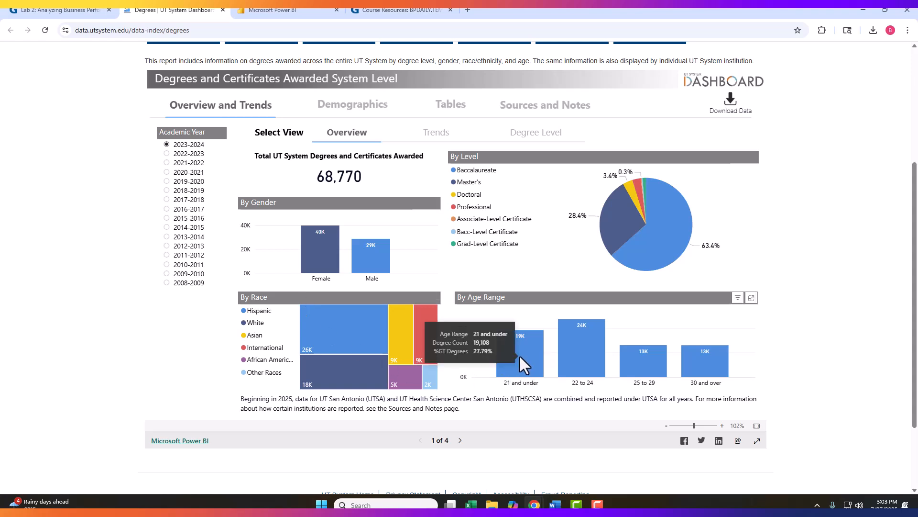
click(523, 365)
mouse_move(315, 263)
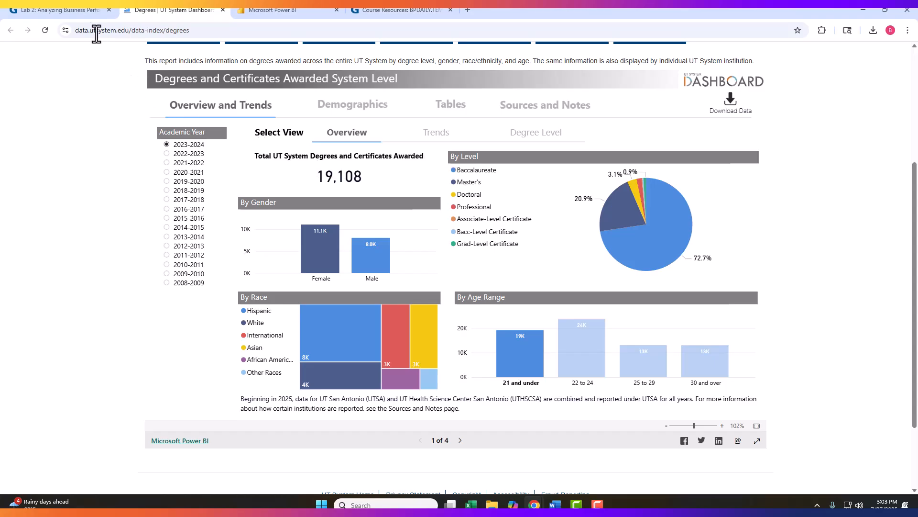
- Open the Microsoft Power BI Data Stories Gallery and browse its reports sorted by Top Kudos
click(67, 10)
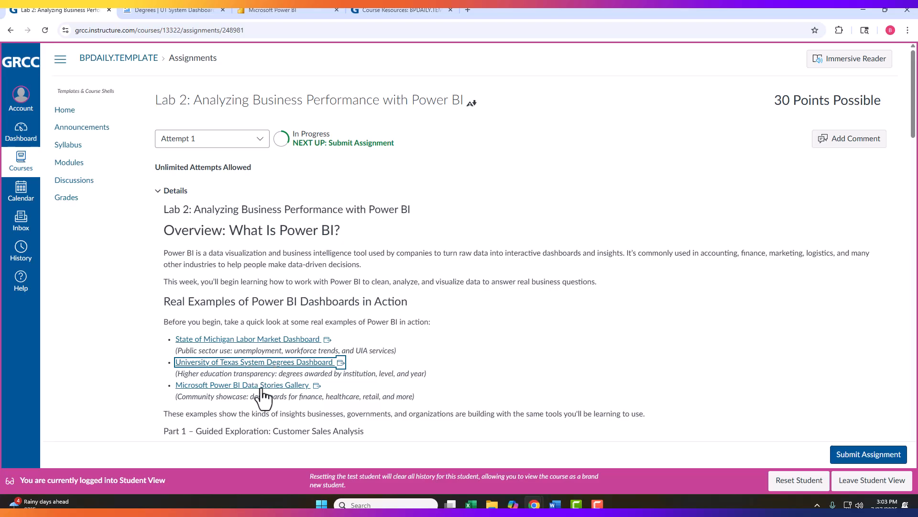
click(225, 387)
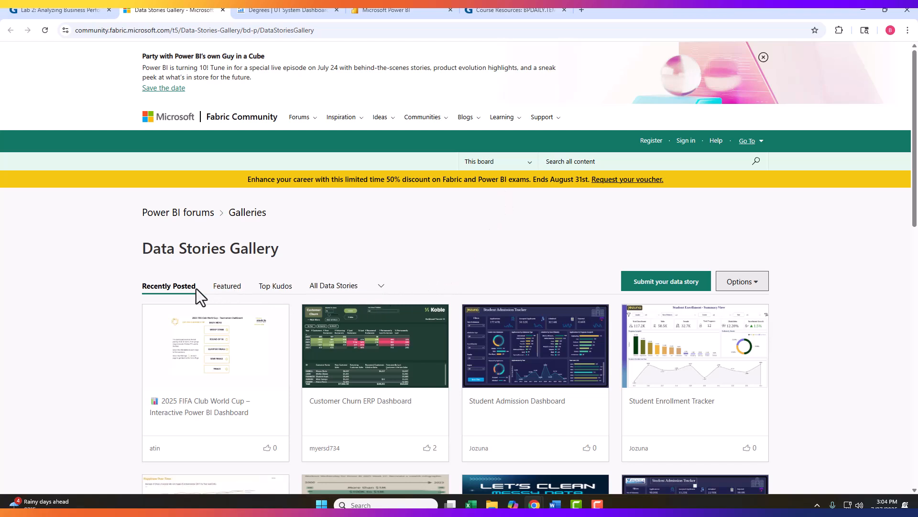
click(275, 288)
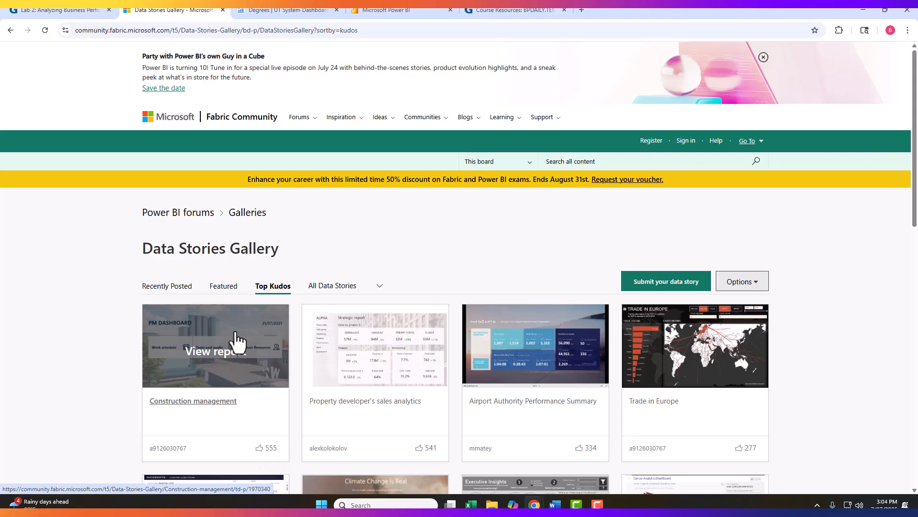
scroll(273, 318, down, 4)
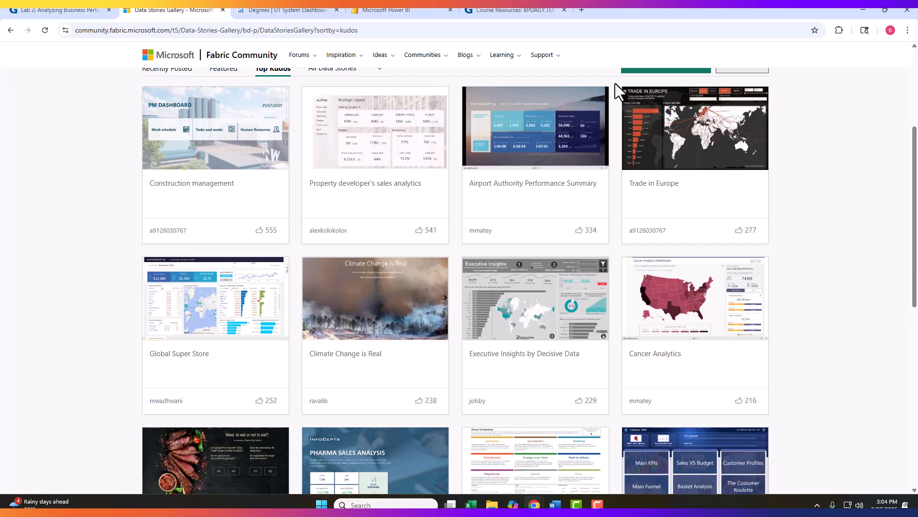
- Open the course's Course Resources page and expand the Power BI Desktop section
click(41, 12)
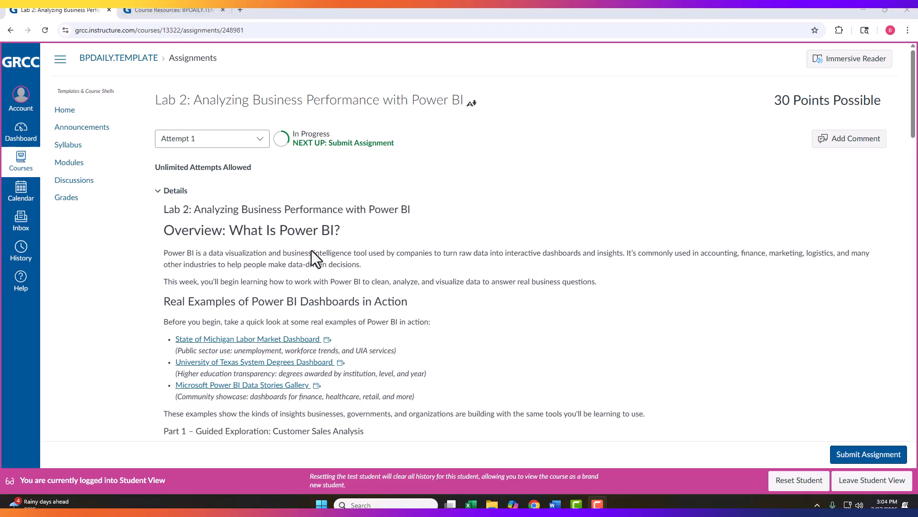
click(153, 10)
click(65, 110)
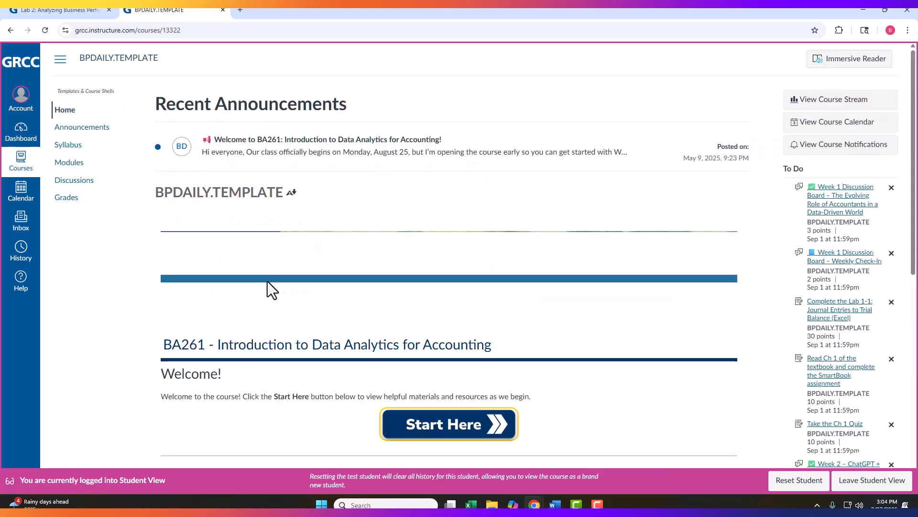
scroll(431, 345, down, 10)
click(461, 336)
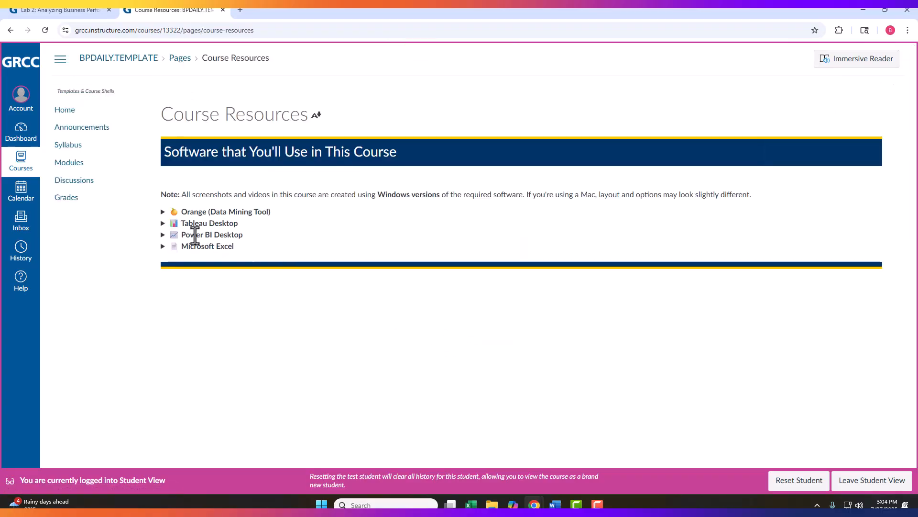
click(163, 234)
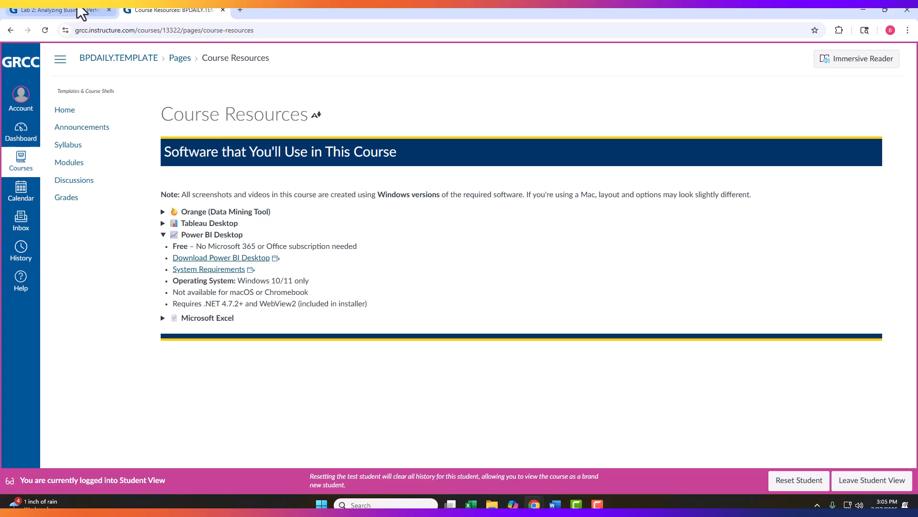
- Read through the Part 1 Customer Sales Analysis instructions on the Lab 2 assignment page
click(59, 8)
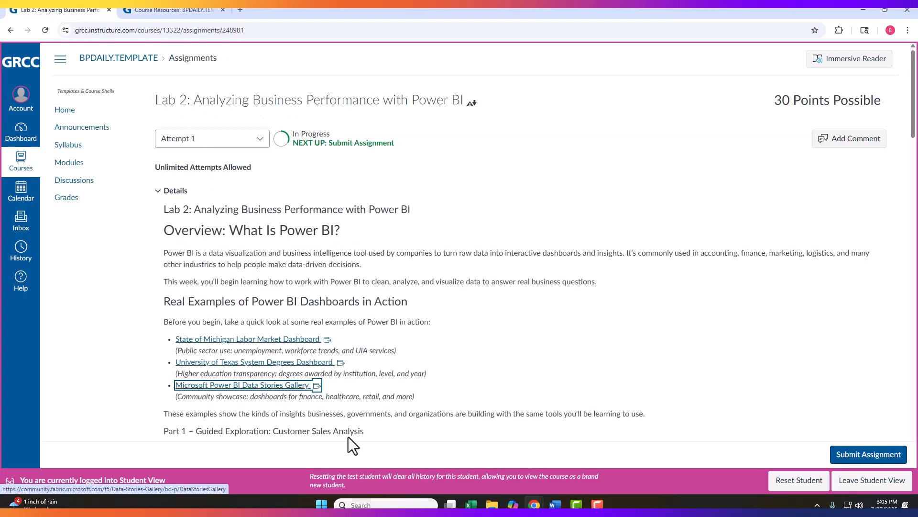
scroll(355, 431, down, 2)
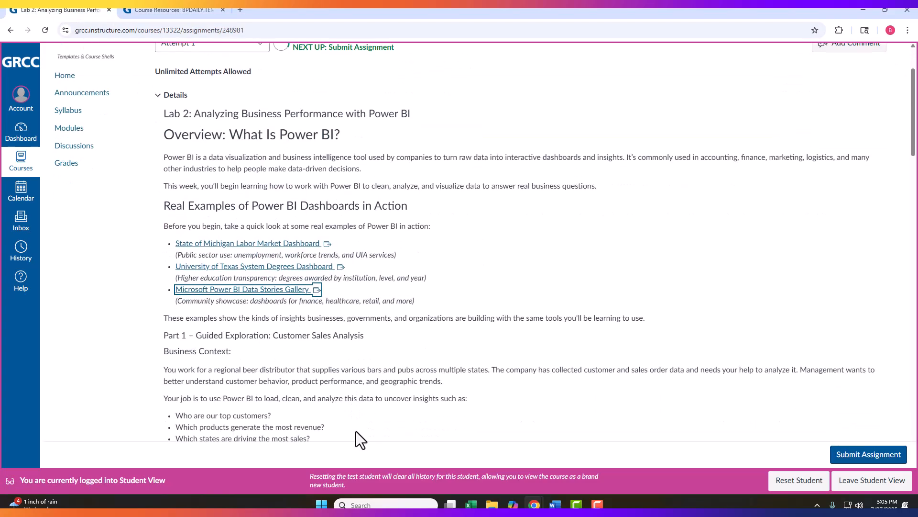
scroll(356, 432, down, 2)
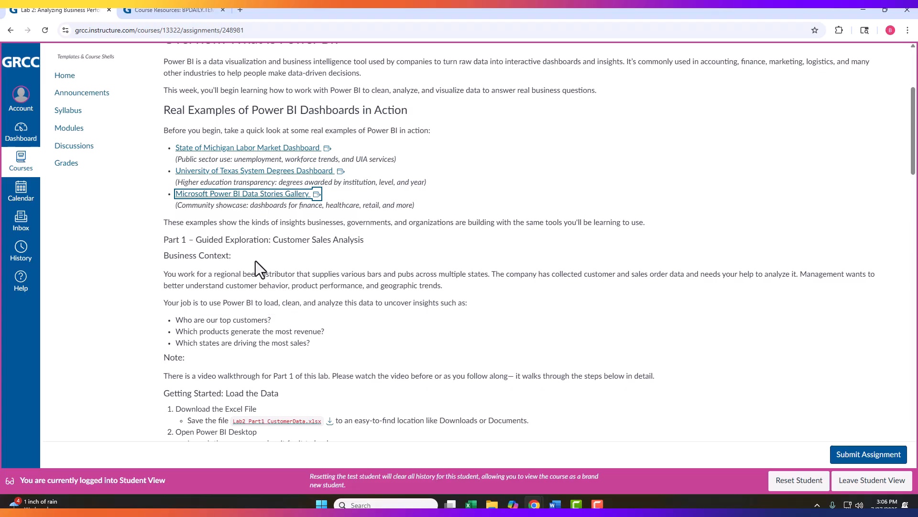
scroll(313, 315, down, 2)
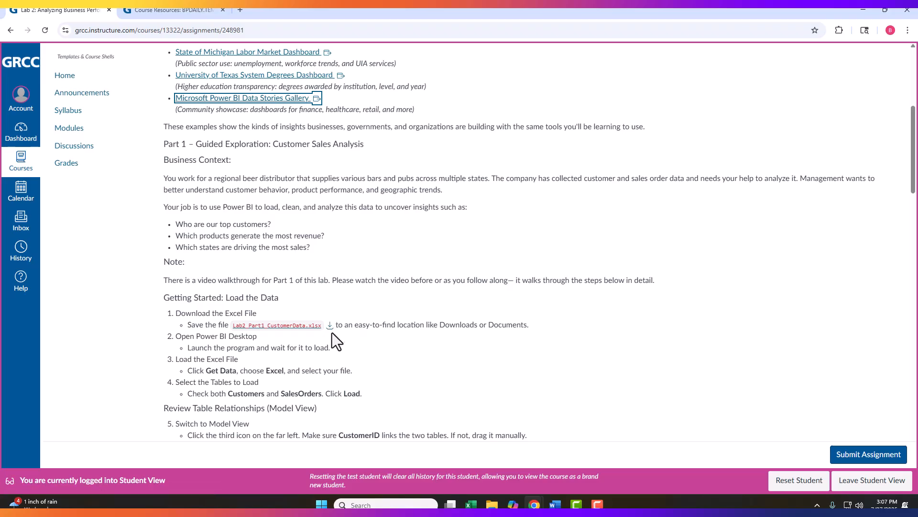
- Search for and launch Power BI Desktop
click(380, 504)
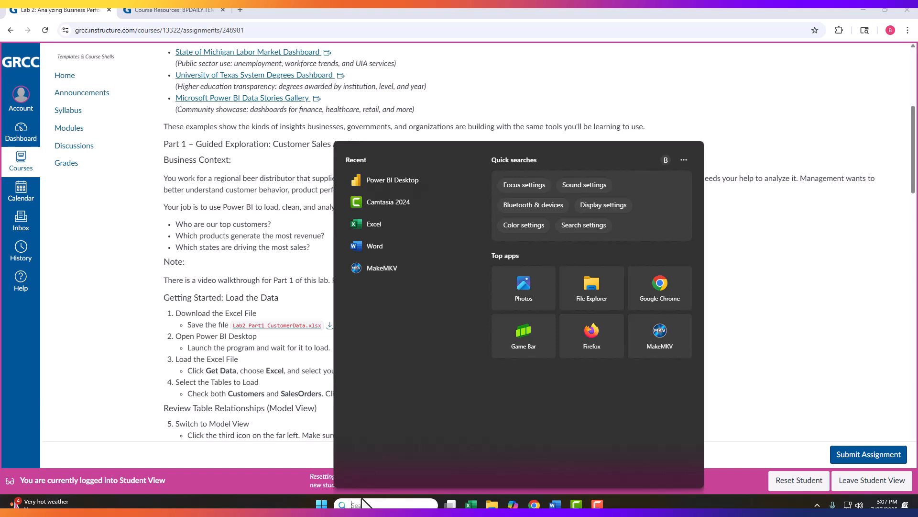
text(powe)
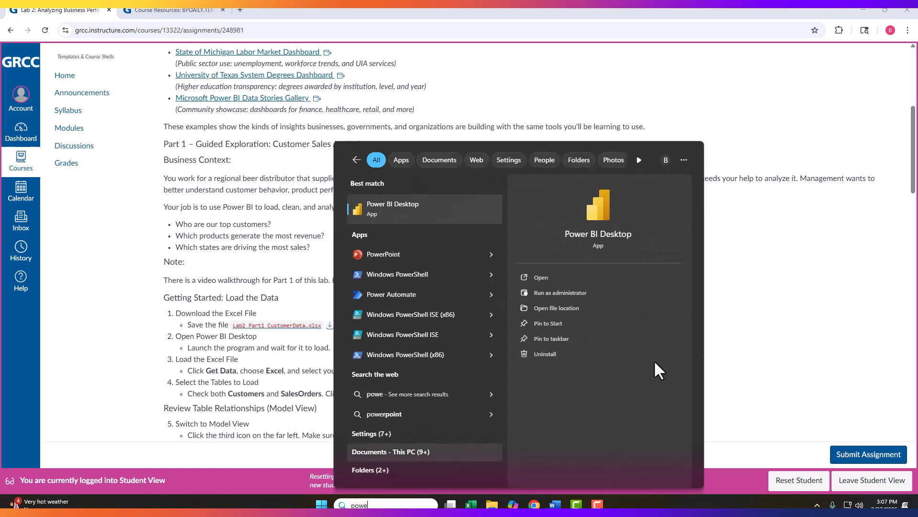
click(382, 216)
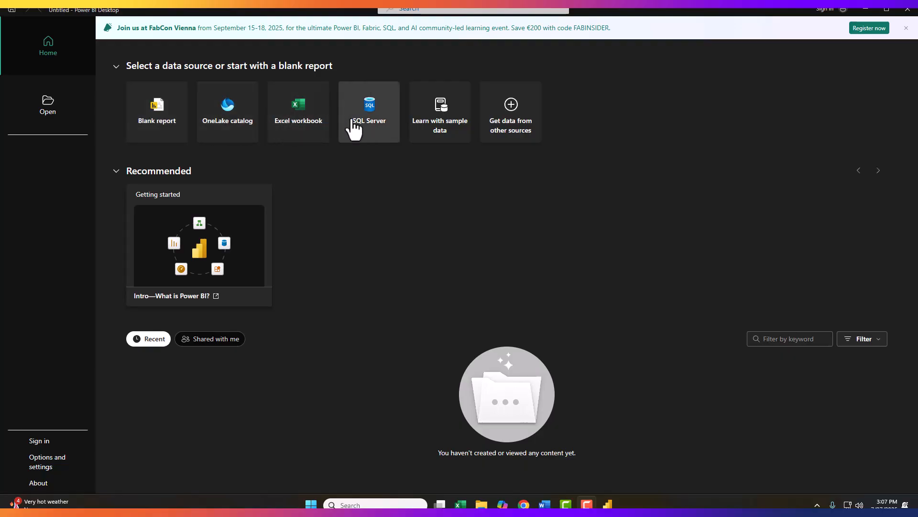
- Start an Excel workbook import and open Lab2_Part1_CustomerData from the BA261 resources folder
click(313, 124)
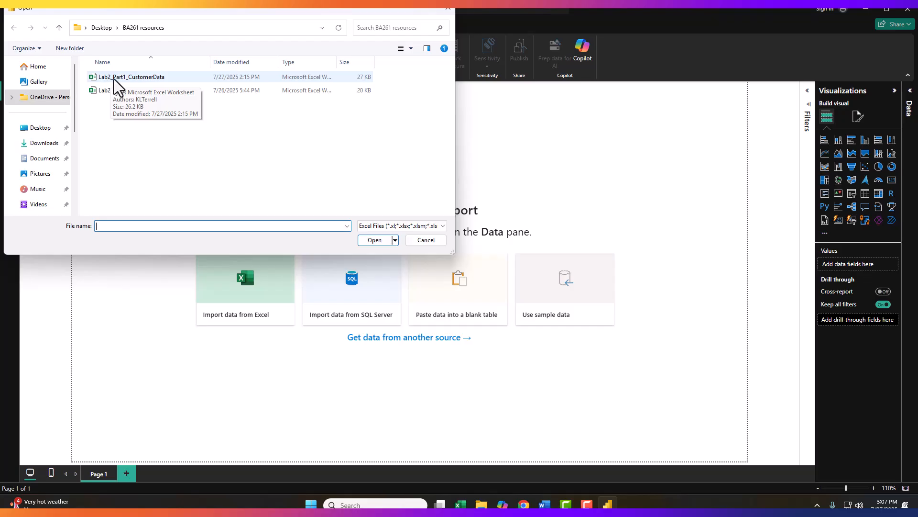
click(152, 78)
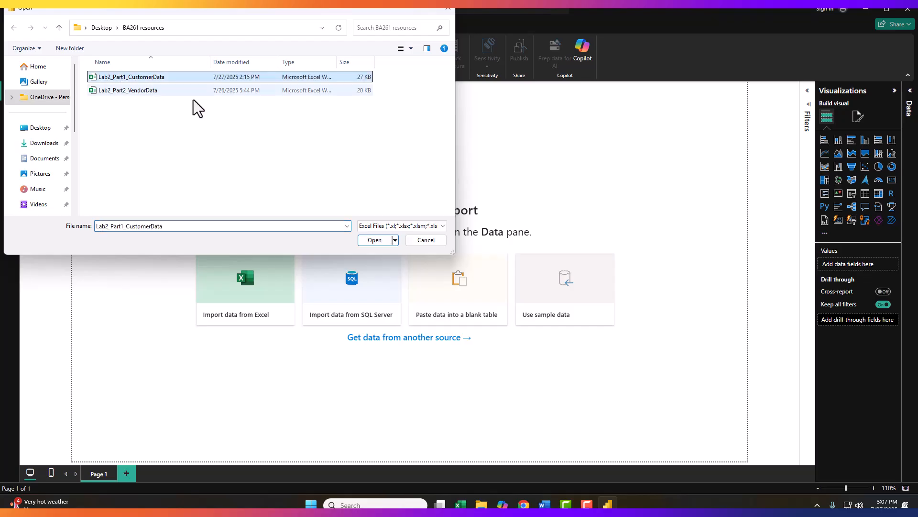
click(377, 240)
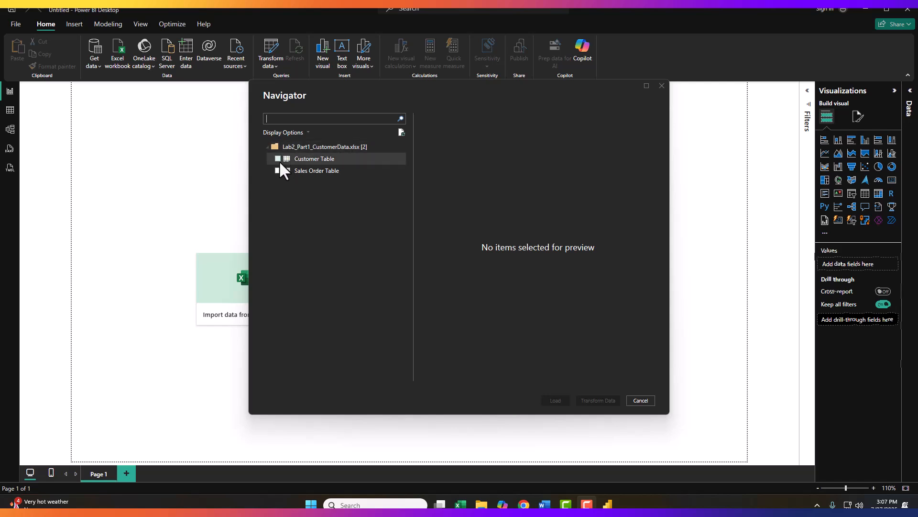
- Preview both tables, then select Customer Table and Sales Order Table and load them
click(315, 159)
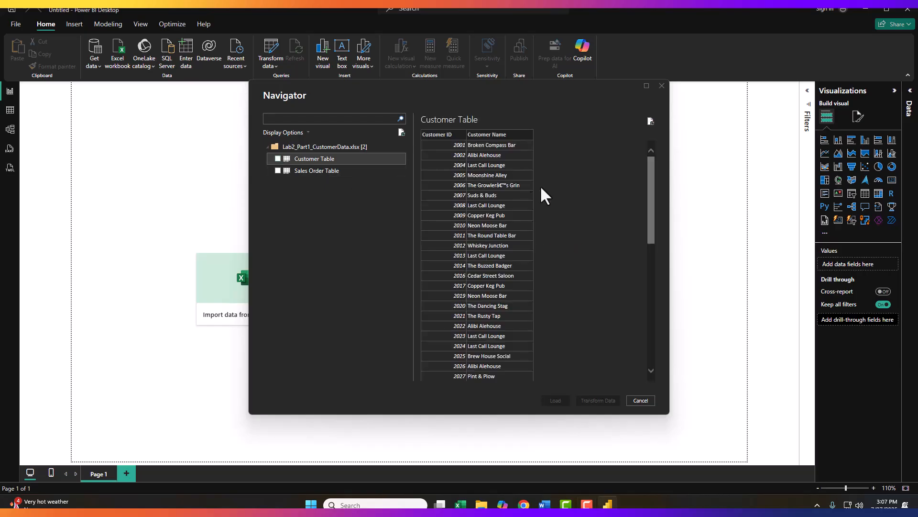
click(314, 172)
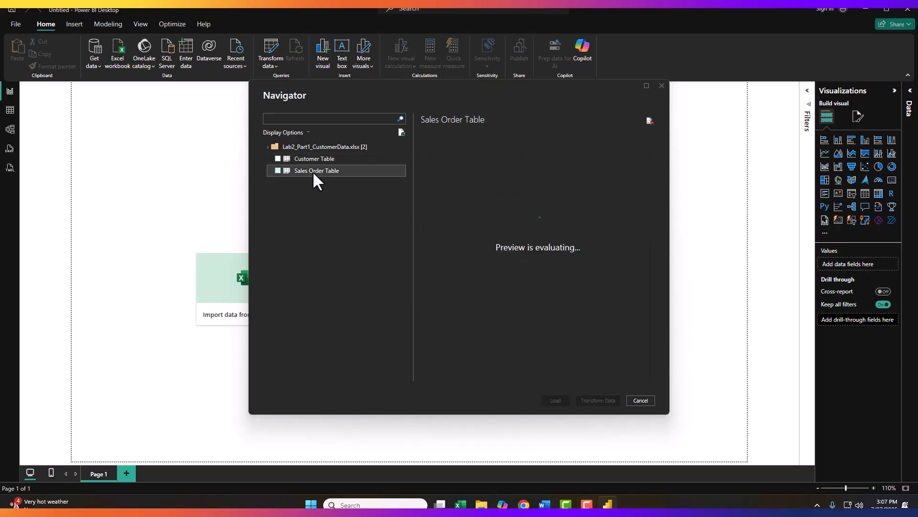
click(278, 160)
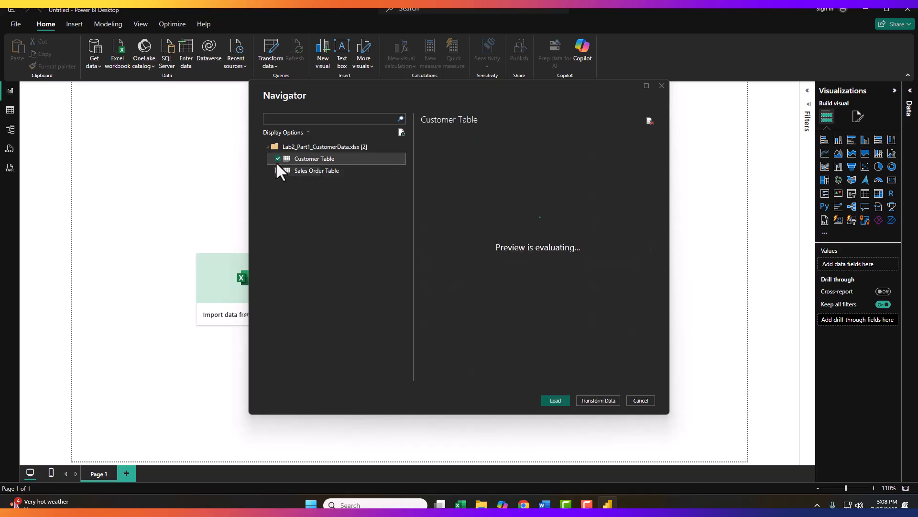
click(277, 171)
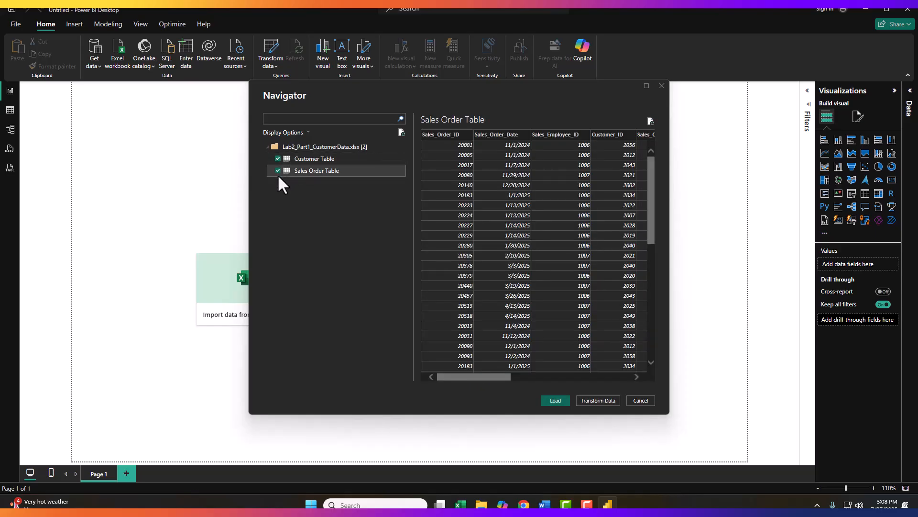
click(554, 401)
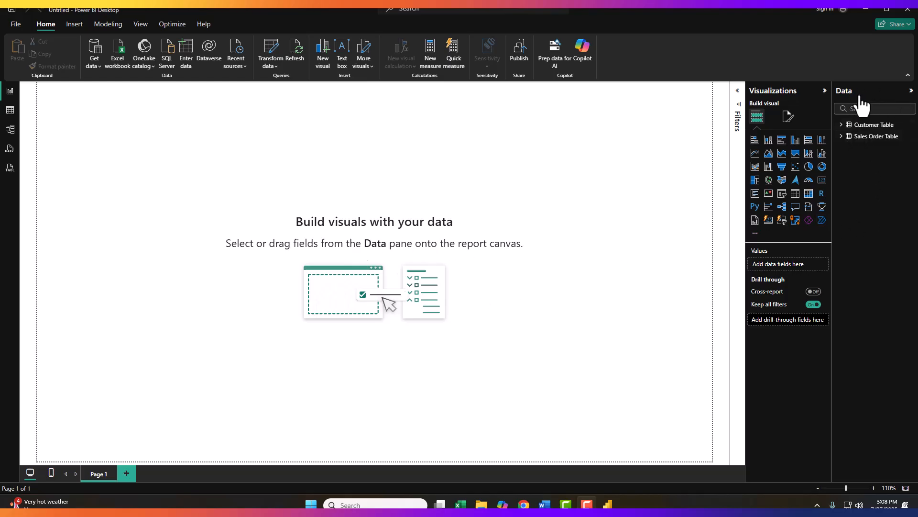
- Expand Customer Table and Sales Order Table to view their fields
click(846, 126)
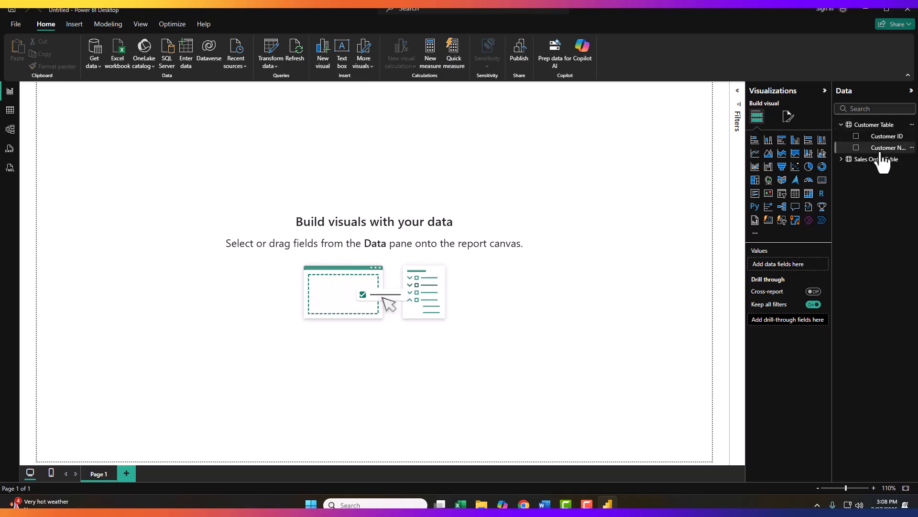
click(842, 159)
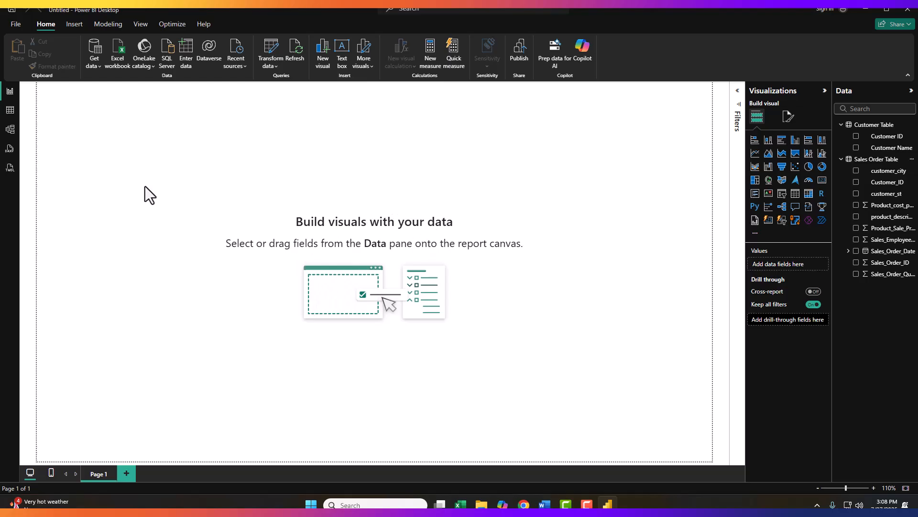
- Open the table view and inspect the data of Customer Table and Sales Order Table
click(10, 111)
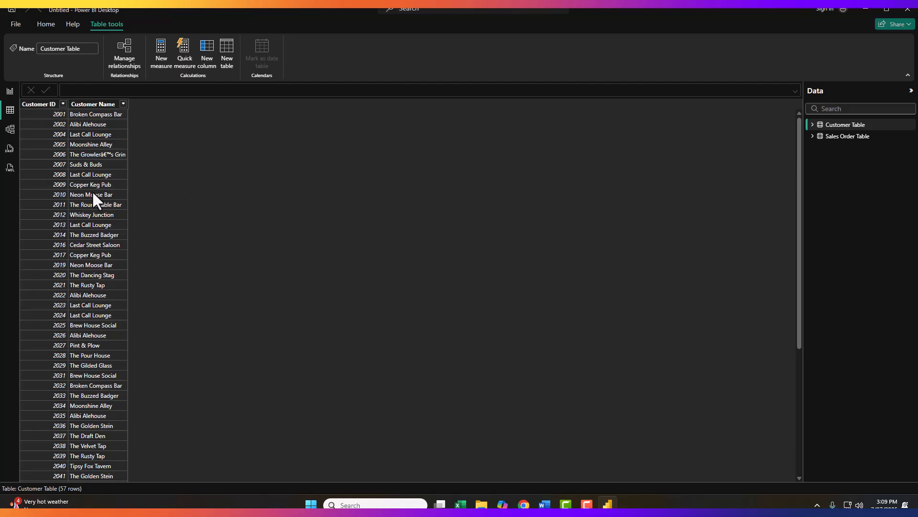
click(849, 138)
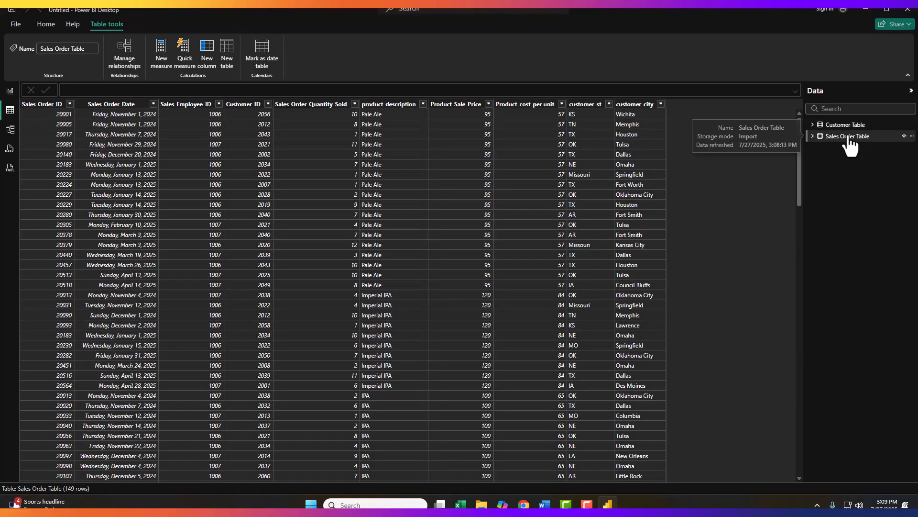
- Switch to the model view and move the Customer Table card away from the Sales Order Table card
click(10, 134)
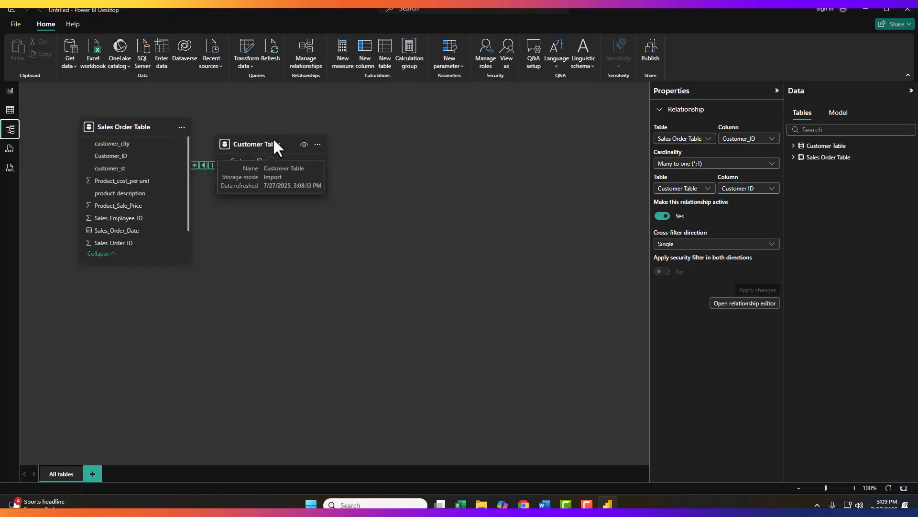
drag(293, 141, 529, 249)
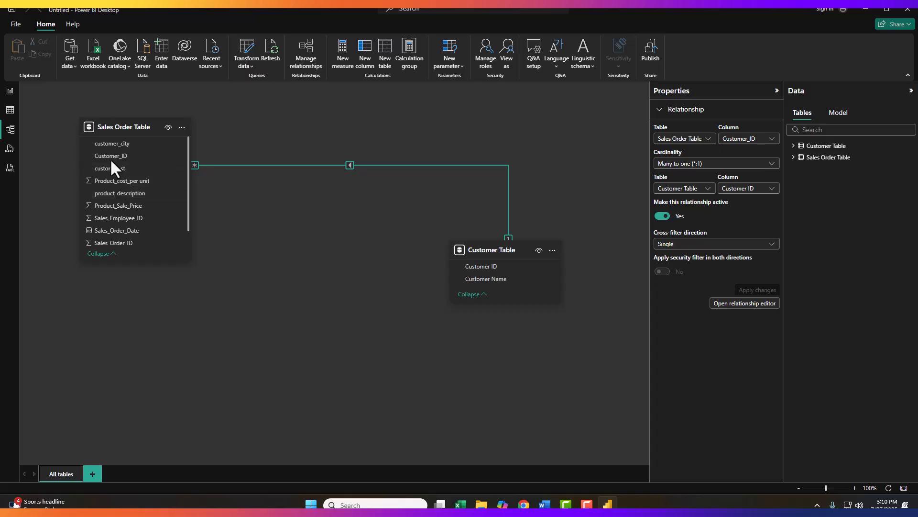
scroll(117, 206, down, 1)
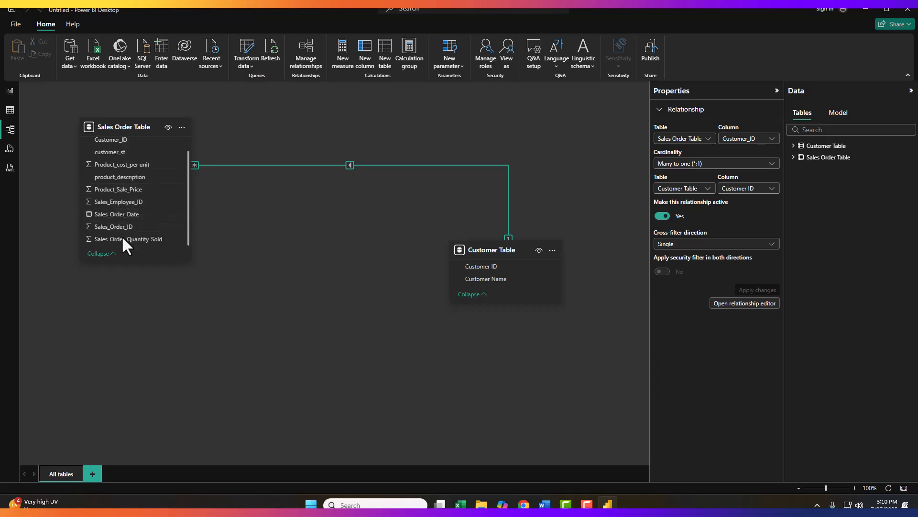
scroll(129, 237, up, 1)
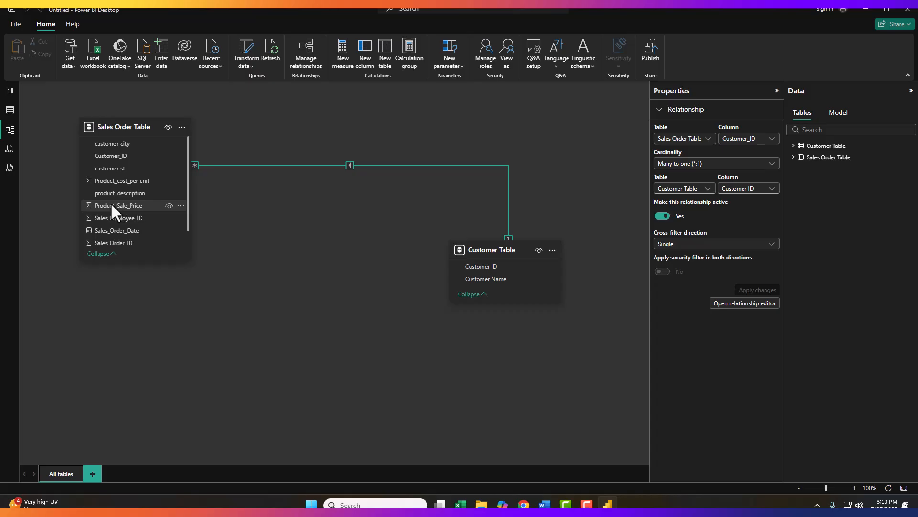
scroll(110, 202, down, 1)
scroll(115, 219, up, 1)
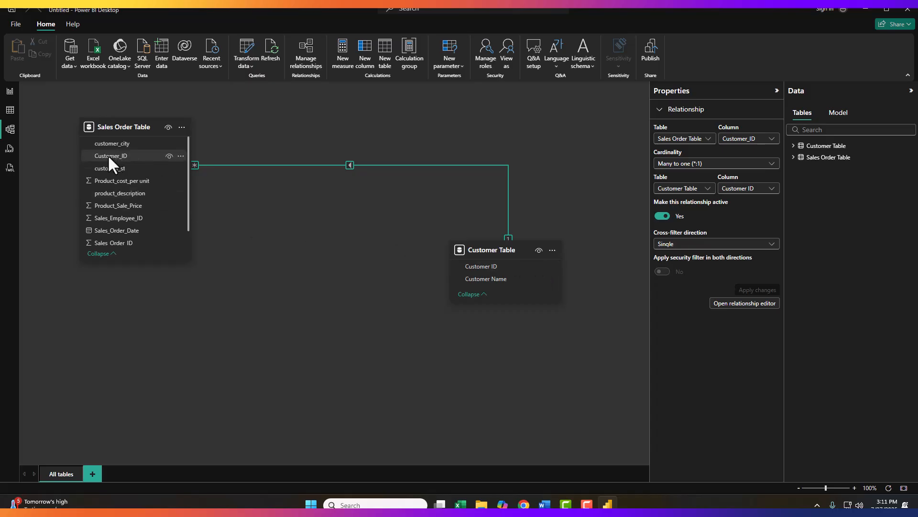
- Try to relate Sales Order Table's Customer_ID to Customer Table's Customer ID, then cancel the new relationship
drag(108, 154, 489, 263)
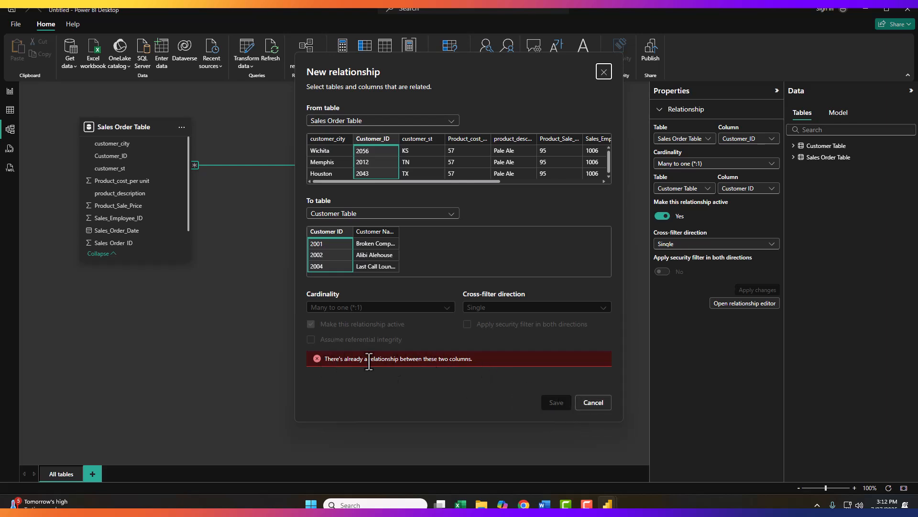
click(596, 406)
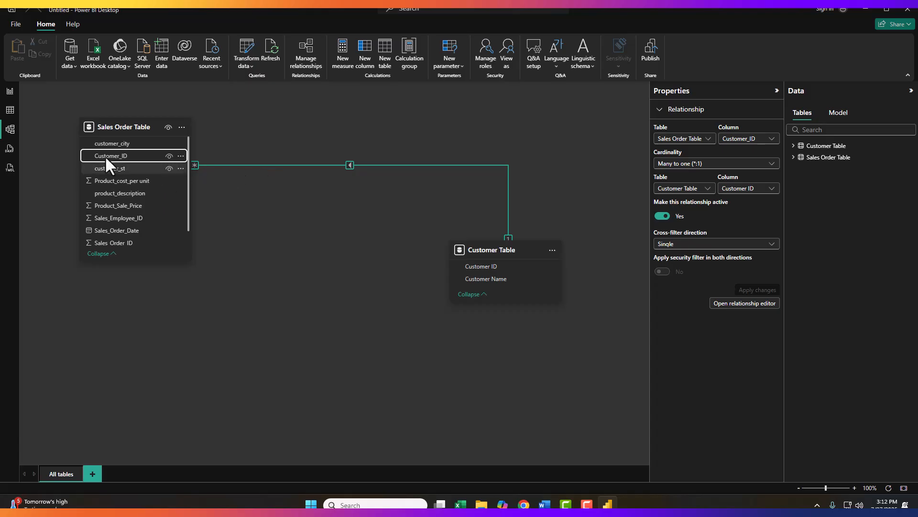
- Scroll through the rows of Sales Order Table in the table view to review its data
click(10, 114)
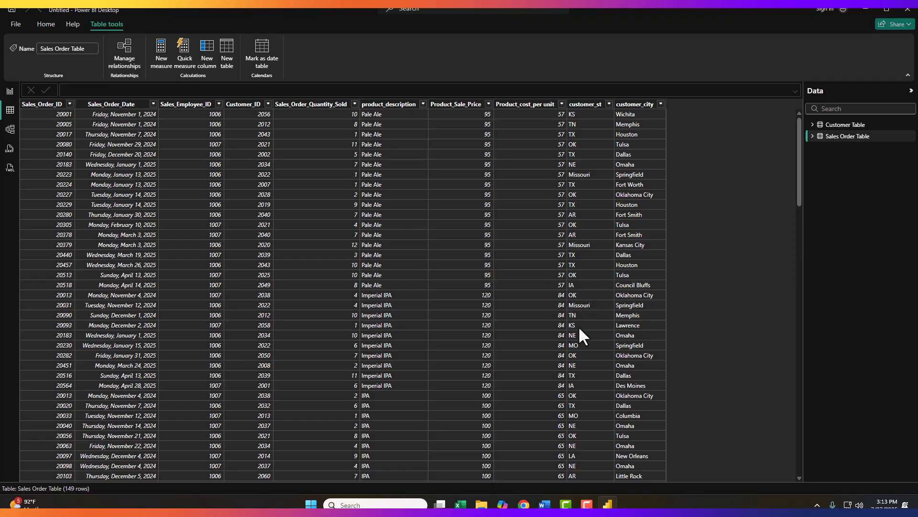
scroll(573, 347, down, 8)
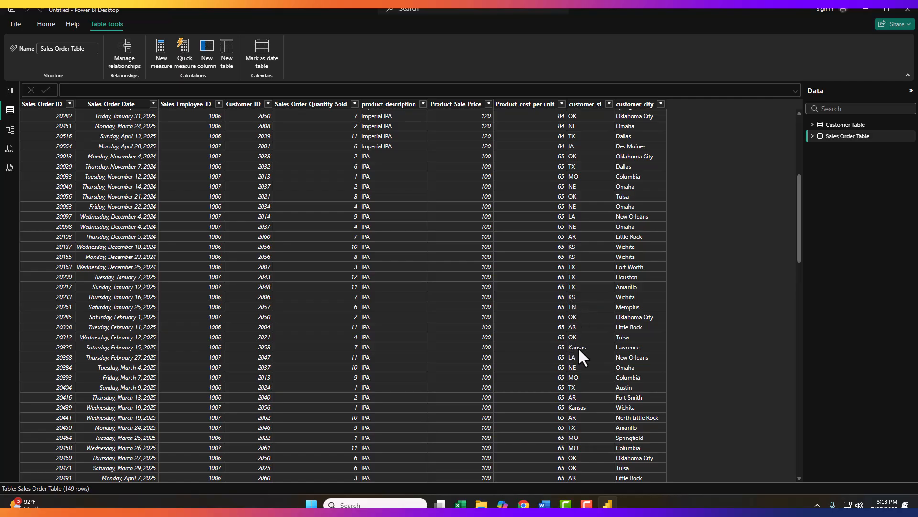
scroll(580, 347, down, 10)
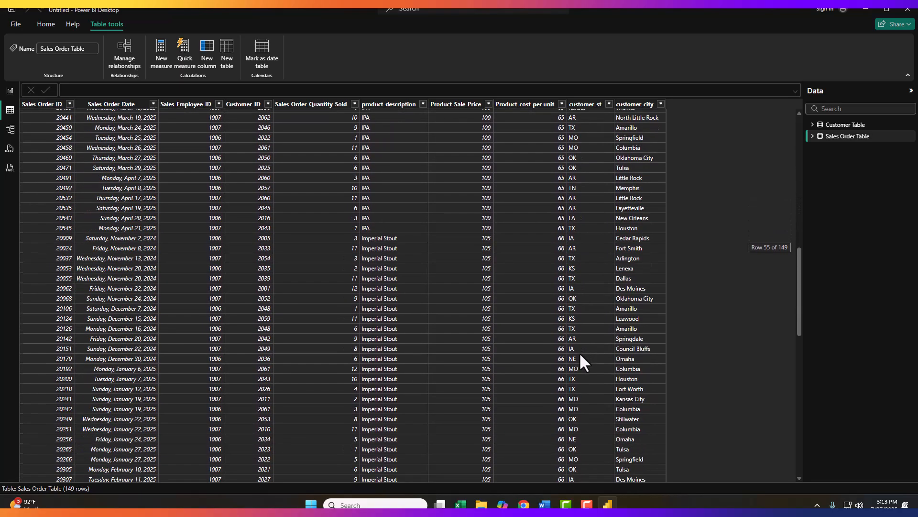
scroll(581, 362, down, 19)
scroll(576, 360, up, 20)
scroll(576, 357, up, 15)
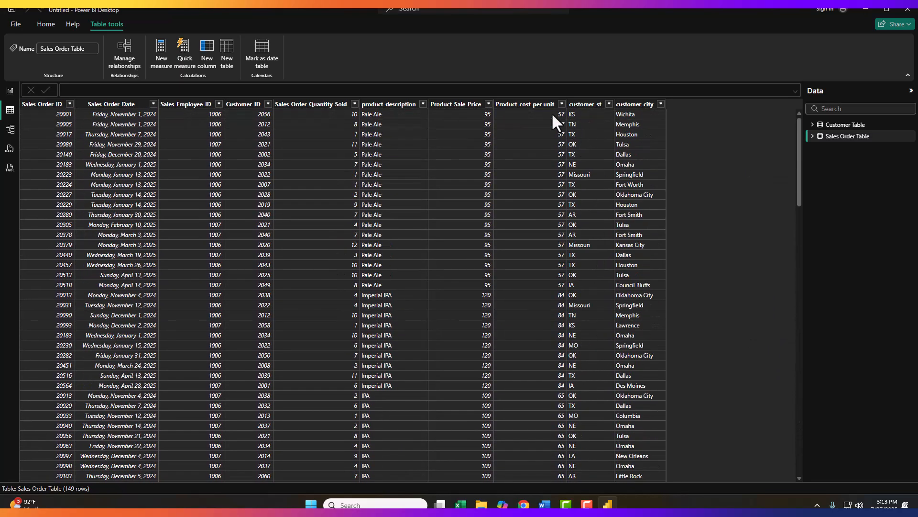
- Open the Power Query Editor with Transform data and select the Sales Order Table query
click(46, 25)
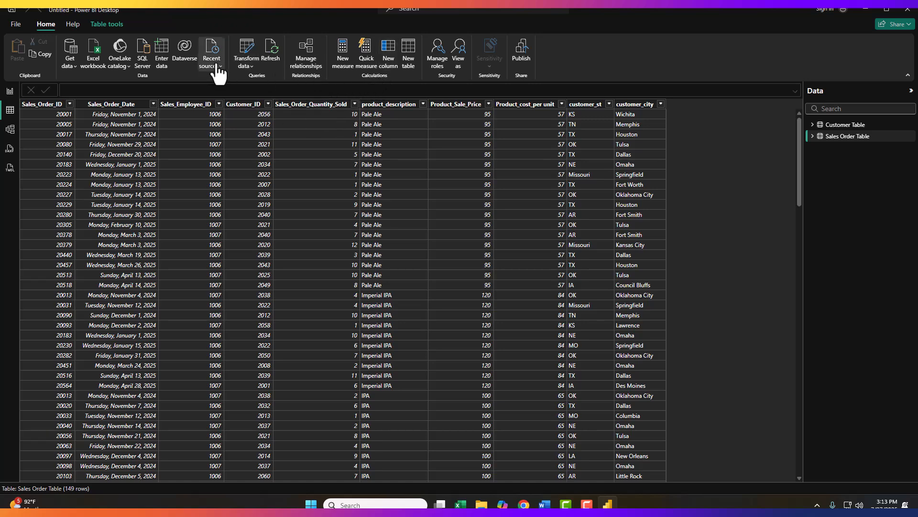
click(246, 62)
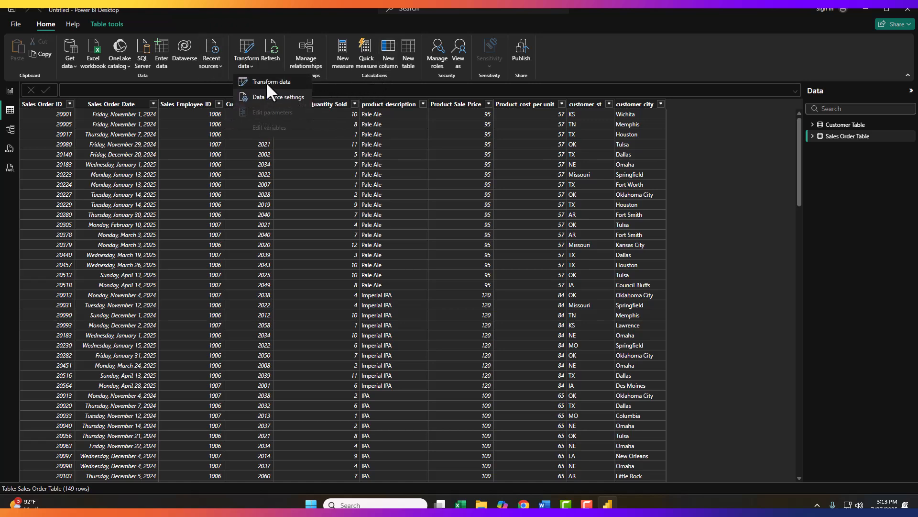
click(266, 81)
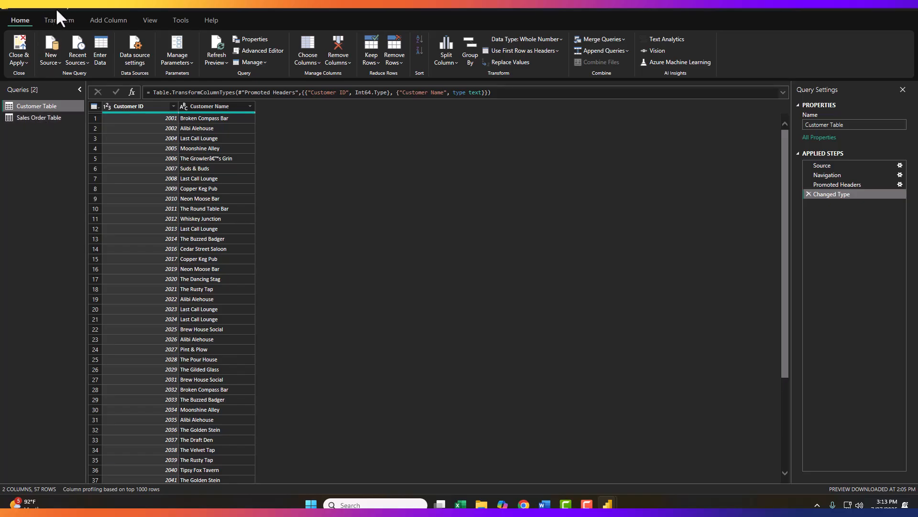
click(19, 119)
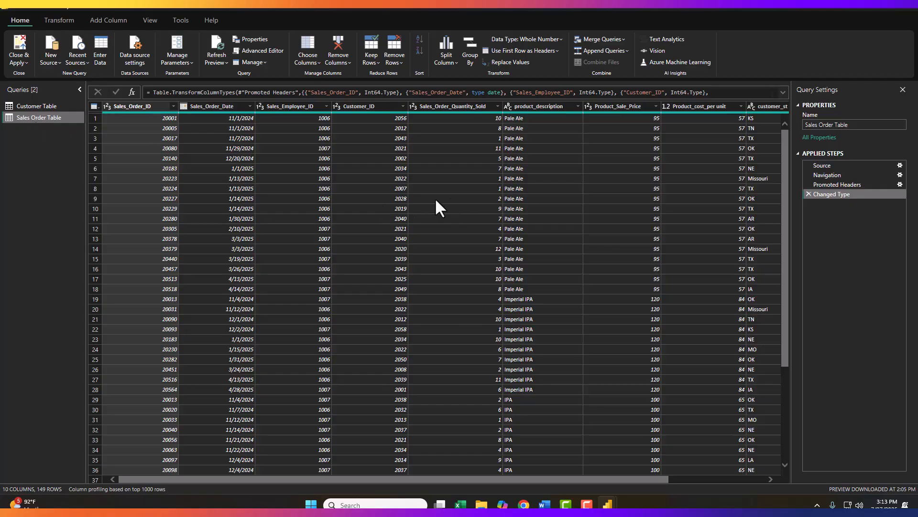
- Replace the value Missouri with MO in the customer_st column
drag(538, 483, 719, 490)
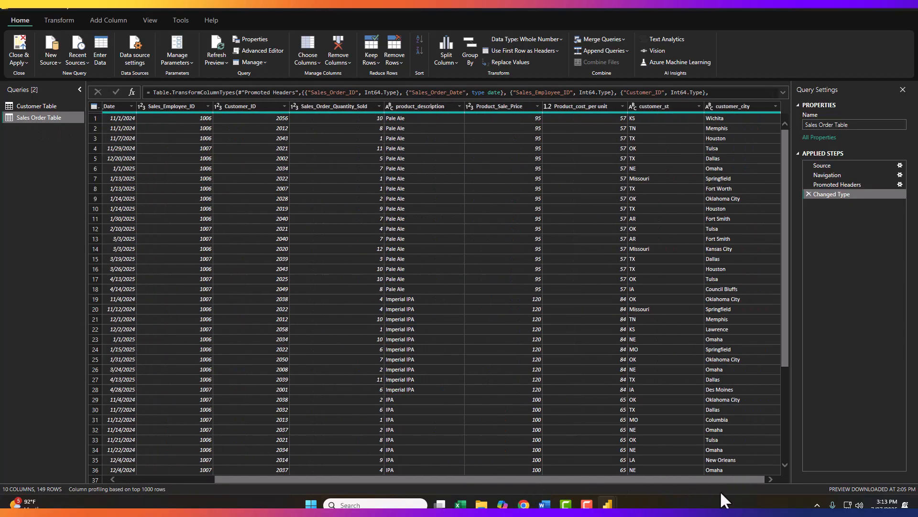
click(664, 106)
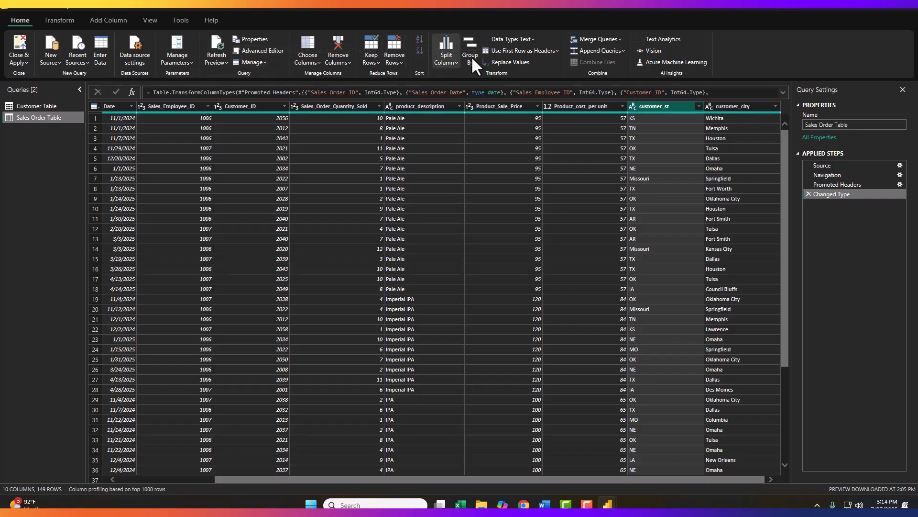
click(511, 62)
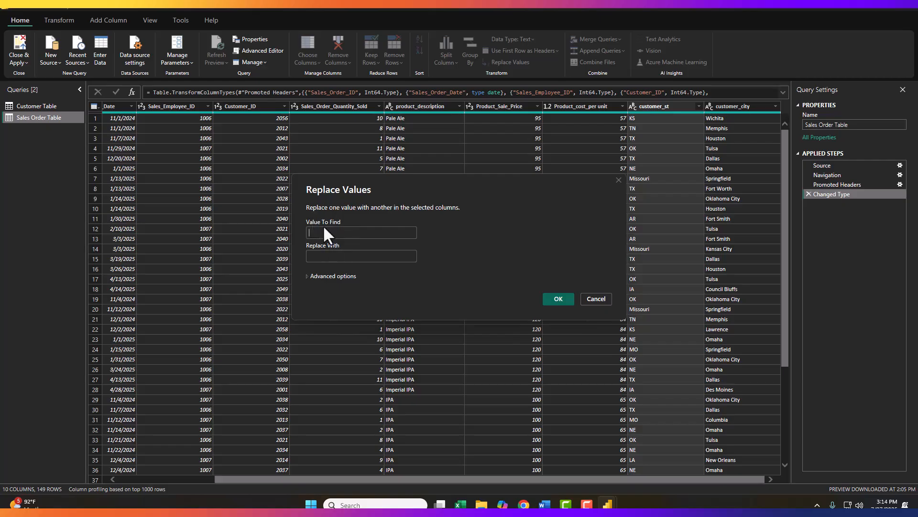
click(342, 228)
text(Missouri)
click(347, 256)
text(MO)
click(559, 298)
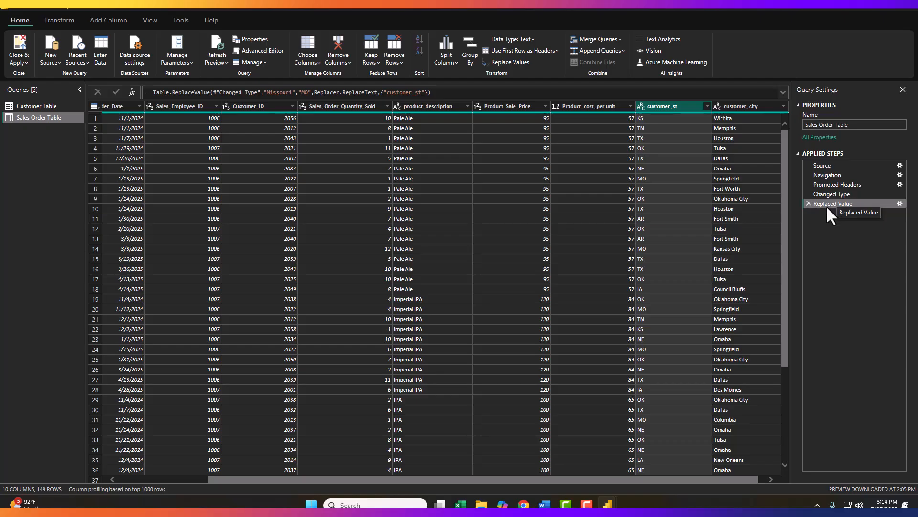
- Replace the value Kansas with KS in the customer_st column
scroll(668, 297, down, 14)
scroll(642, 233, up, 14)
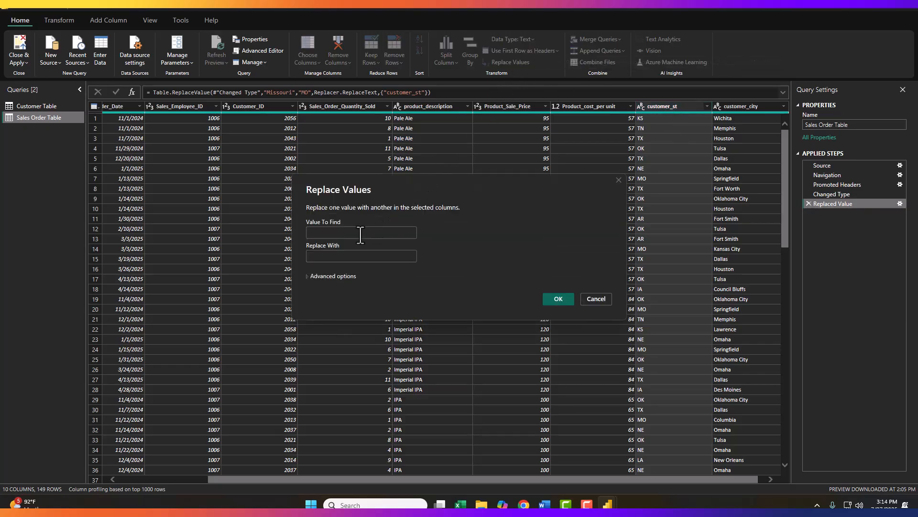
click(355, 233)
text(Kansas)
click(362, 255)
text(K)
click(558, 300)
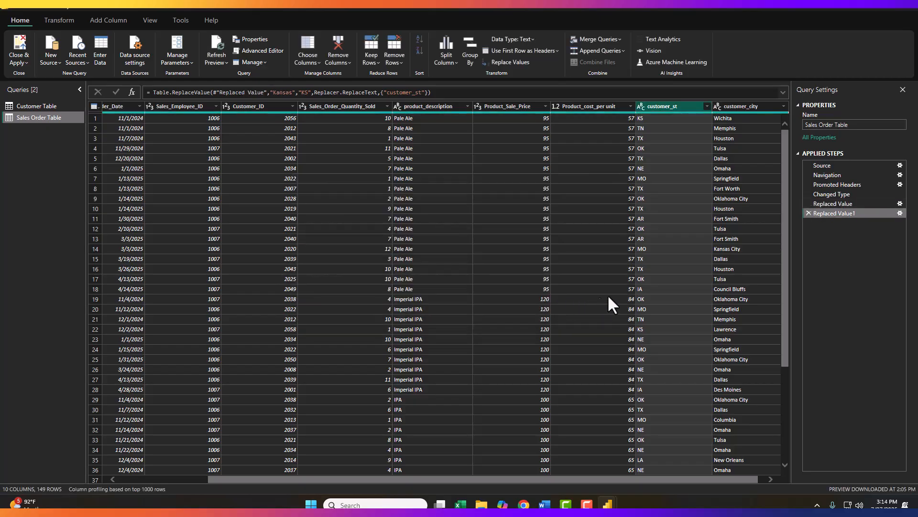
- Review the data types of the Sales Order Table columns from Sales_Order_ID to Product_Sale_Price
mouse_move(785, 246)
mouse_down()
mouse_move(773, 335)
mouse_move(783, 235)
mouse_up()
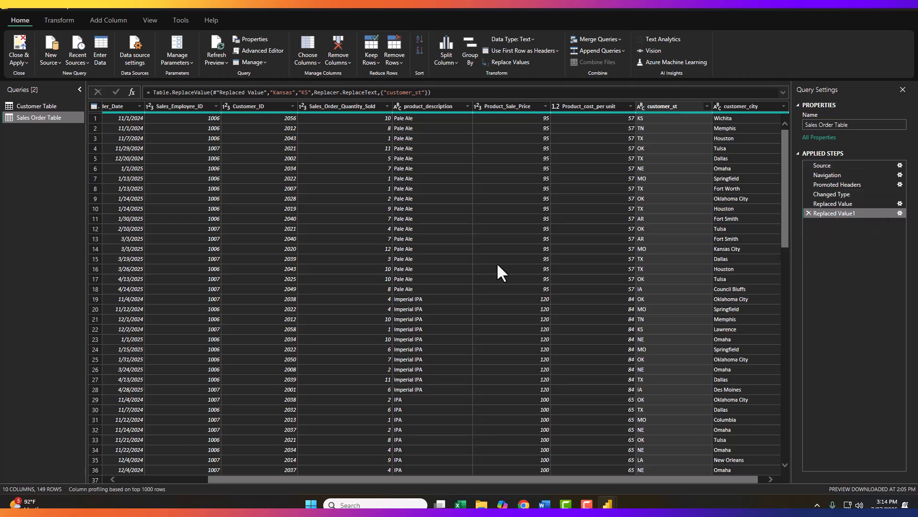
drag(518, 480, 362, 482)
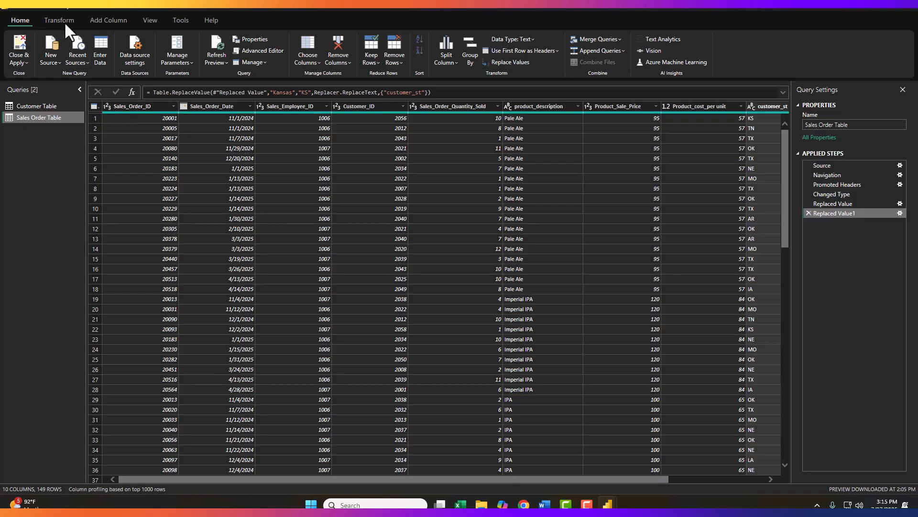
click(106, 106)
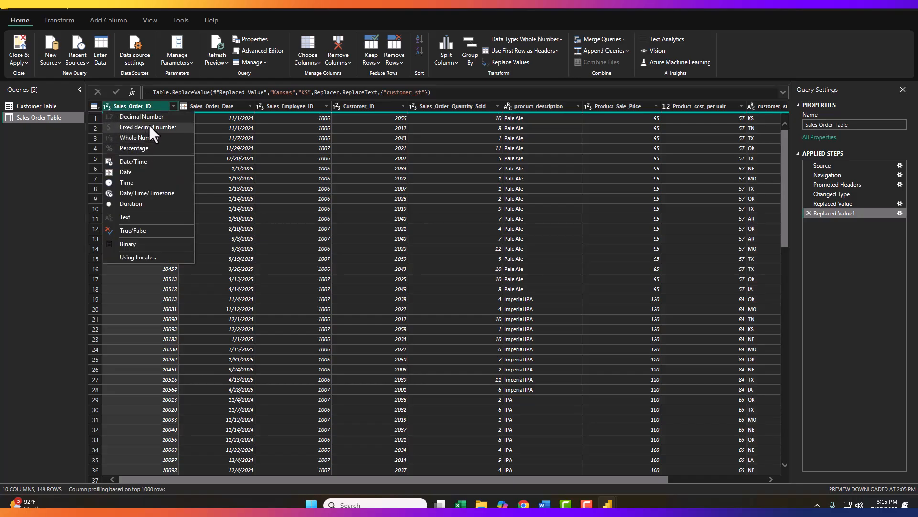
click(141, 105)
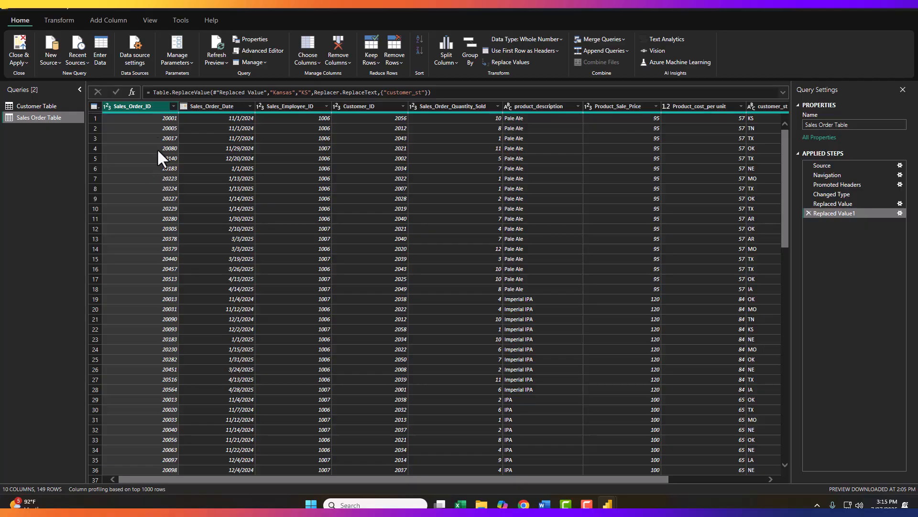
click(184, 107)
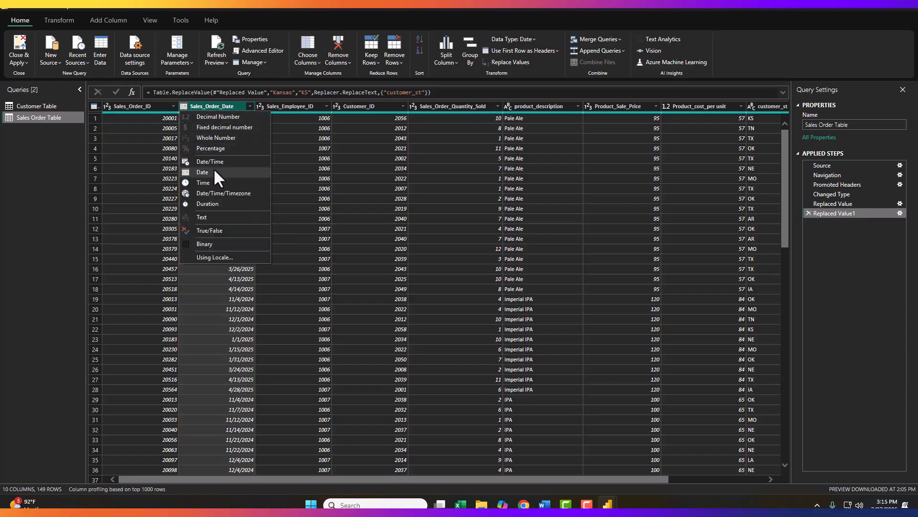
click(293, 106)
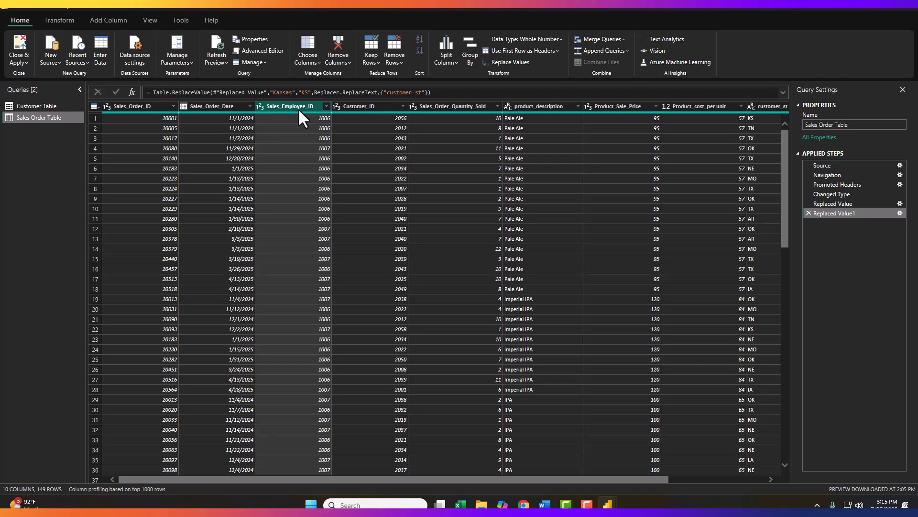
click(259, 106)
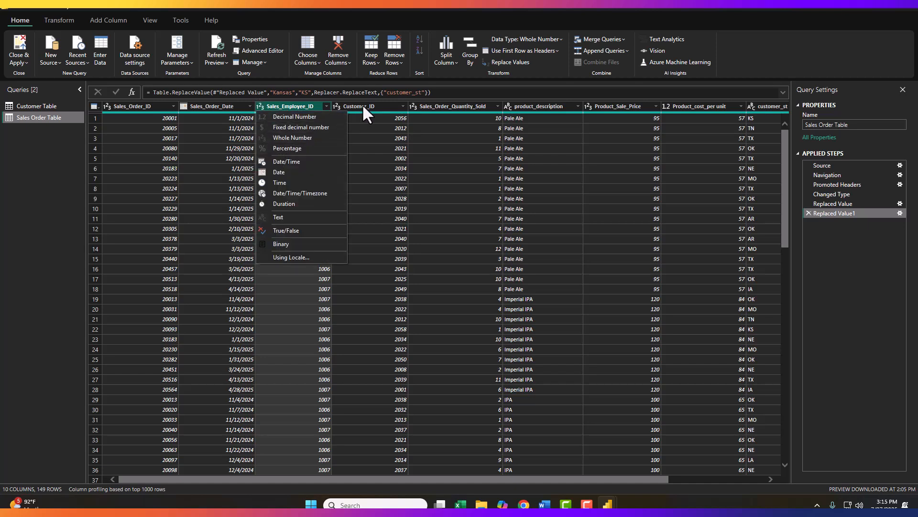
click(335, 104)
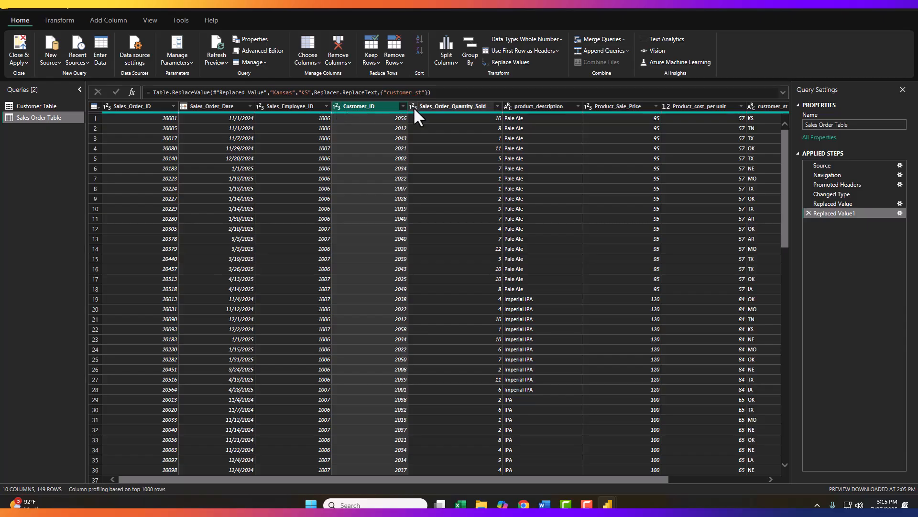
click(508, 106)
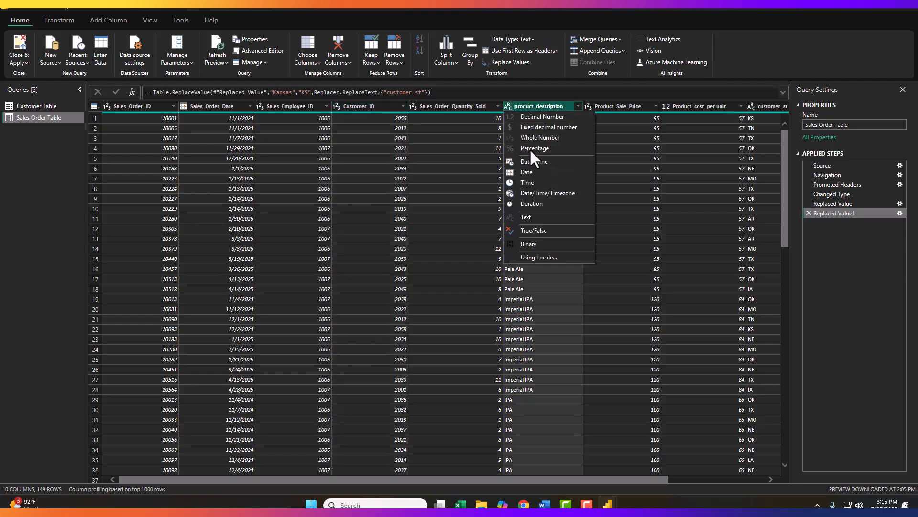
click(605, 91)
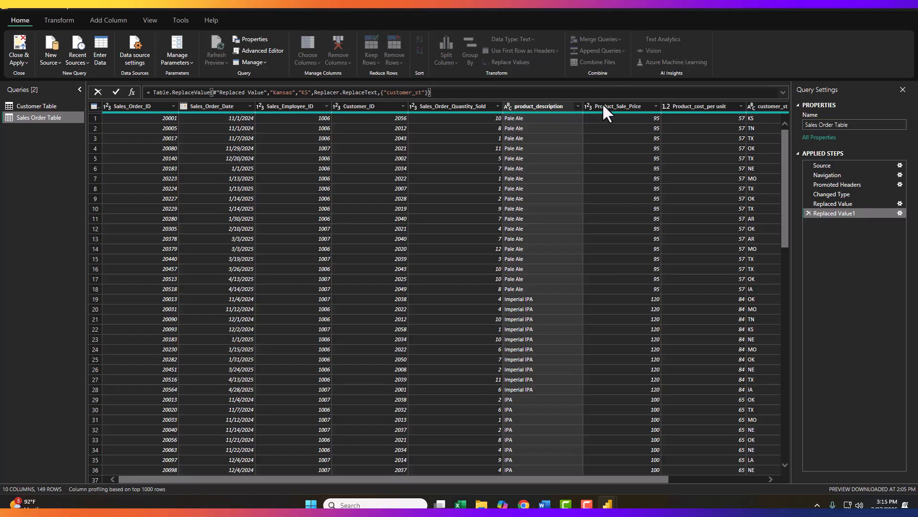
key(Escape)
click(588, 108)
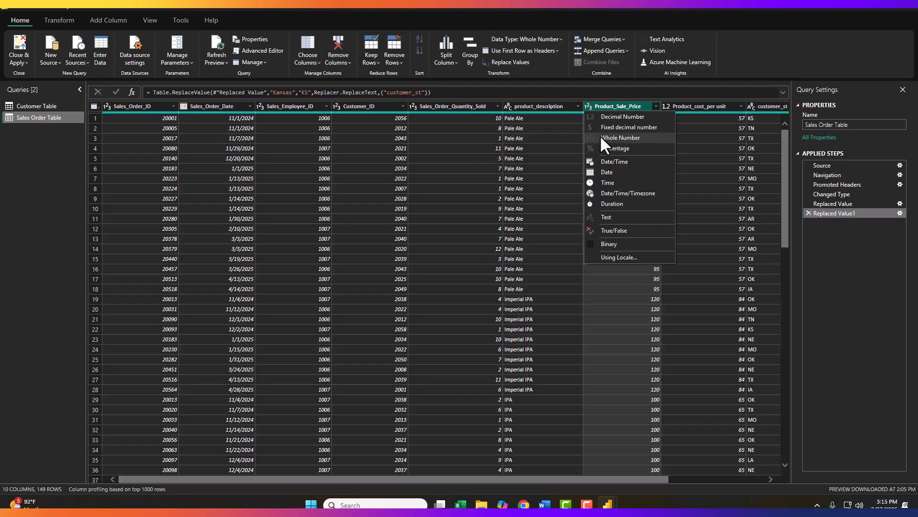
click(622, 106)
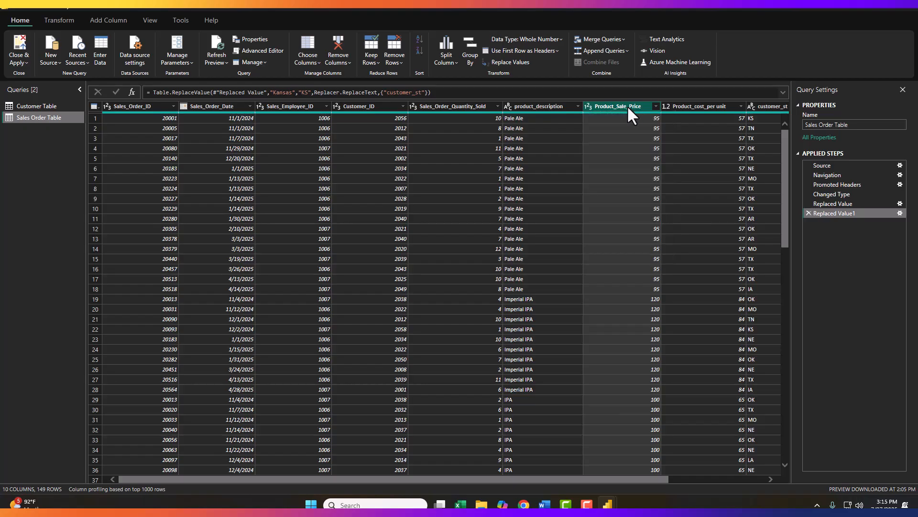
- Change the Product_Sale_Price column's data type to Decimal Number
click(586, 105)
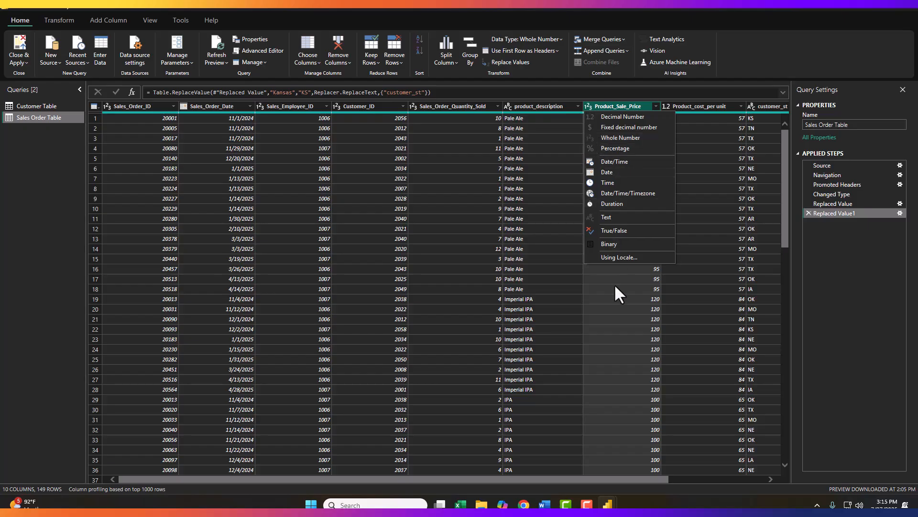
click(603, 117)
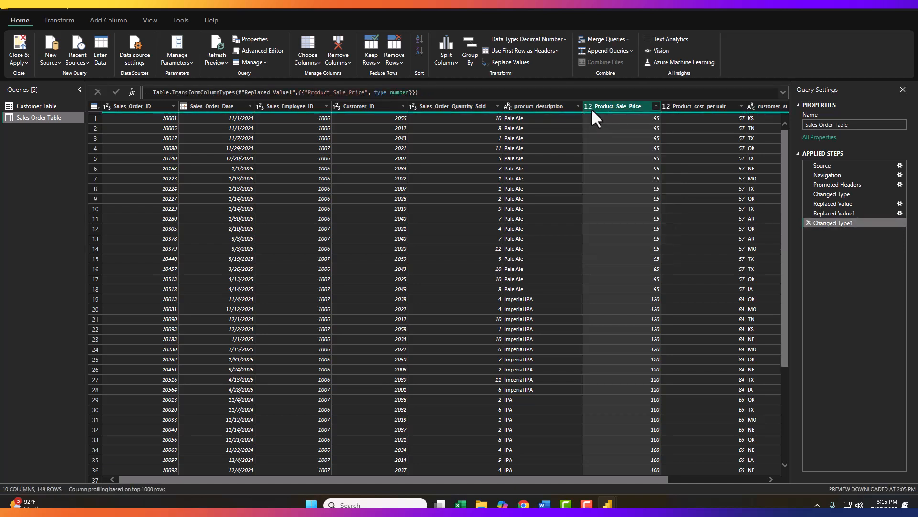
click(588, 106)
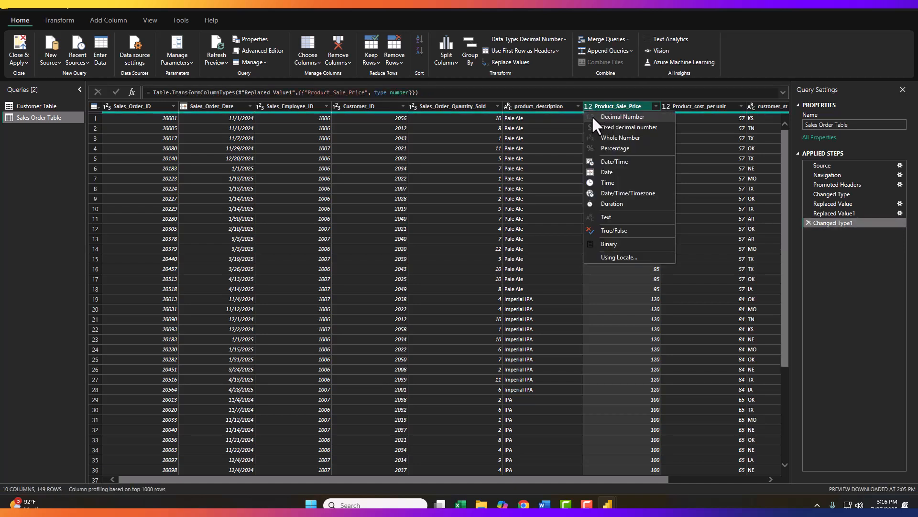
click(628, 116)
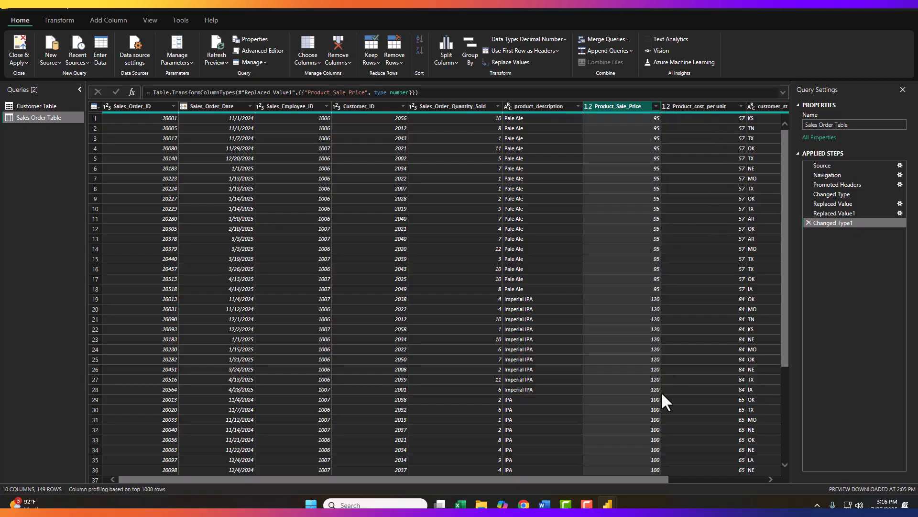
- Close the Power Query Editor and apply the changes
drag(654, 477, 769, 496)
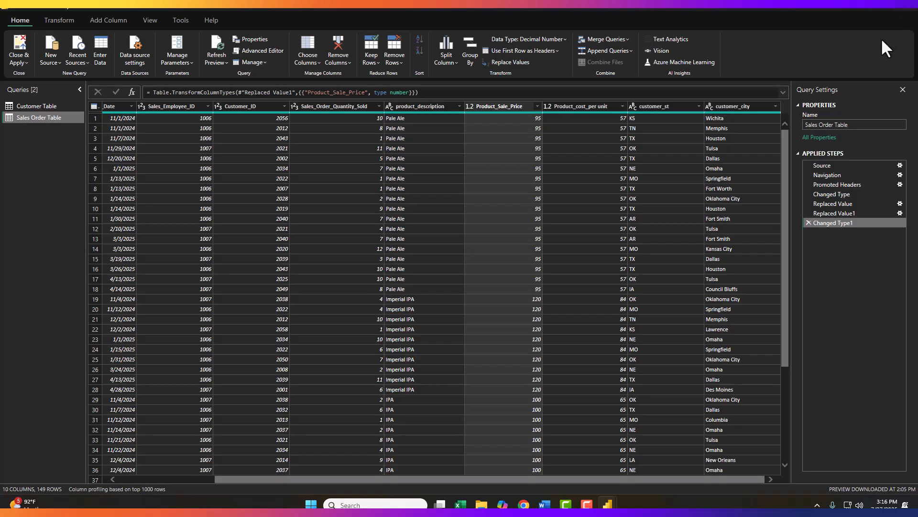
click(907, 11)
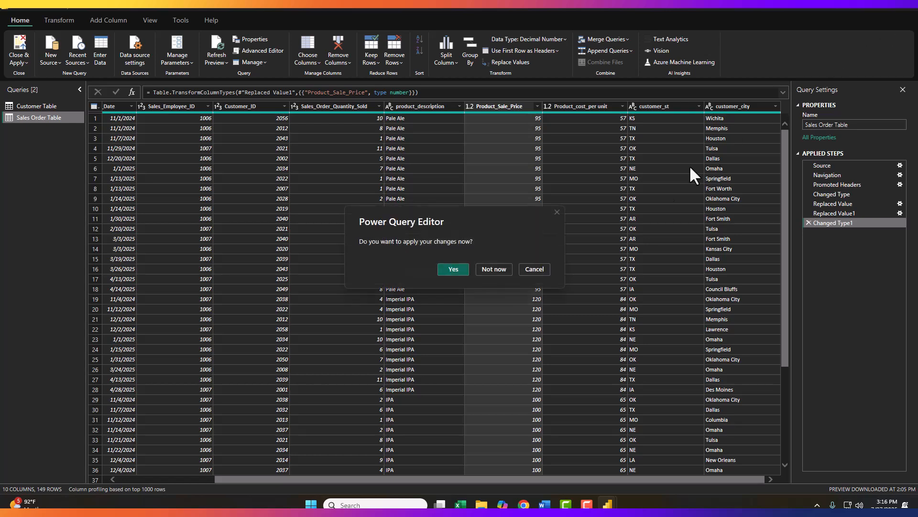
click(451, 269)
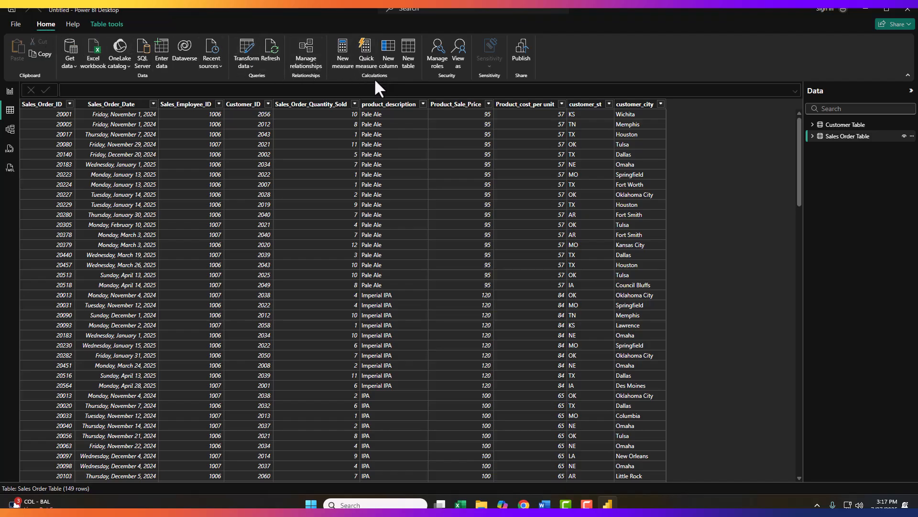
- Add a calculated column Sales = 'Sales Order Table'[Product_Sale_Price]*'Sales Order Table'[Sales_Order_Quantity_Sold]
click(389, 52)
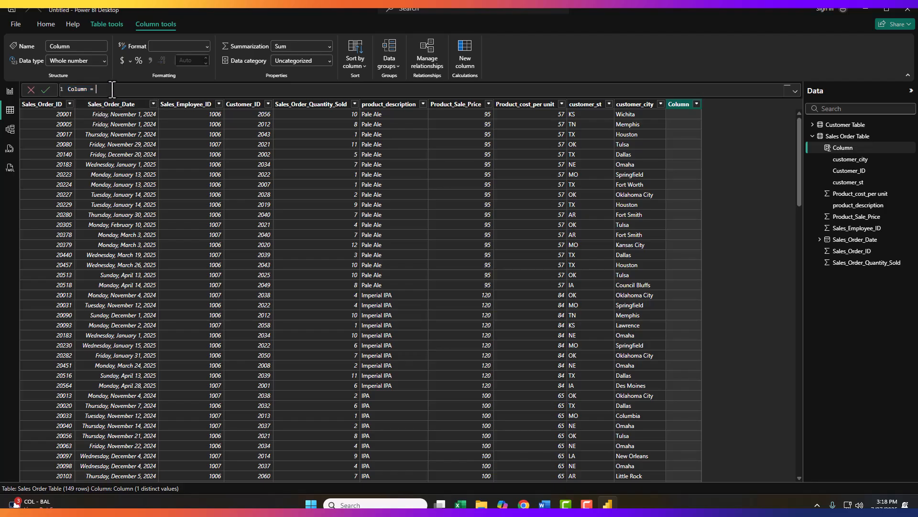
text(Sales =)
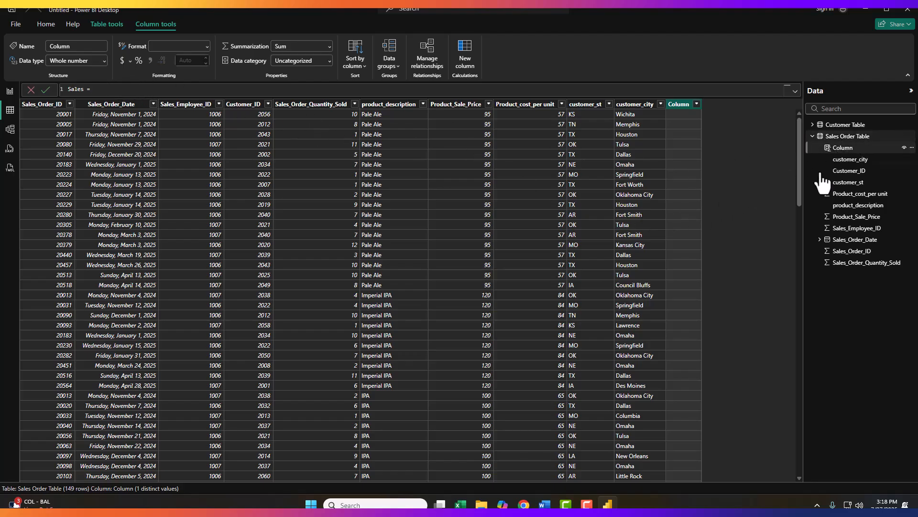
text(Sales)
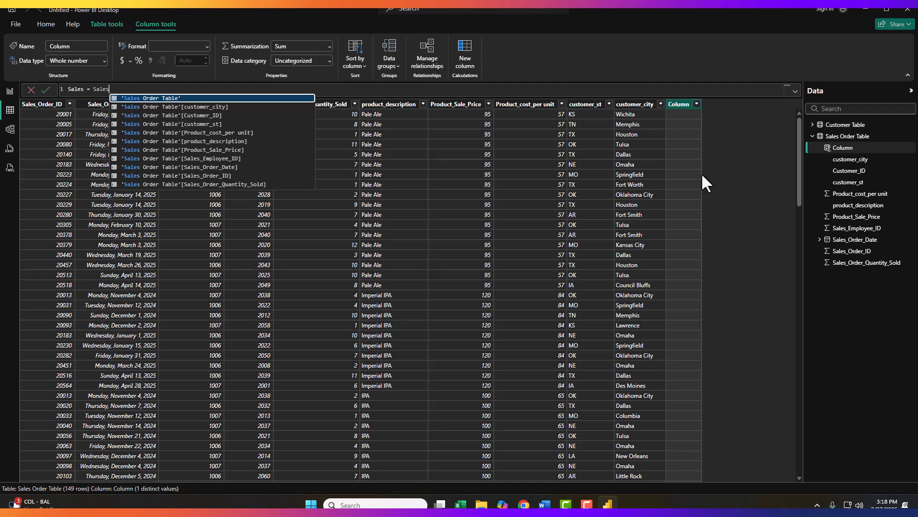
click(206, 150)
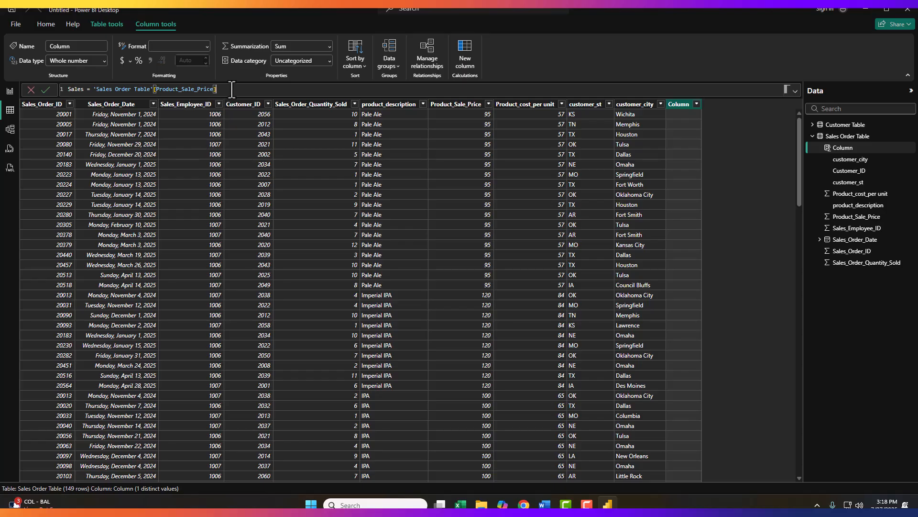
text(*Sale)
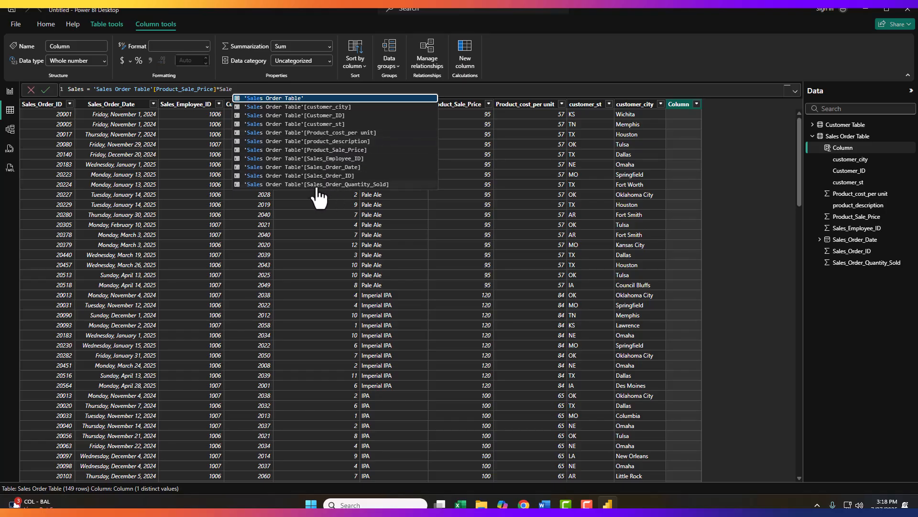
click(354, 185)
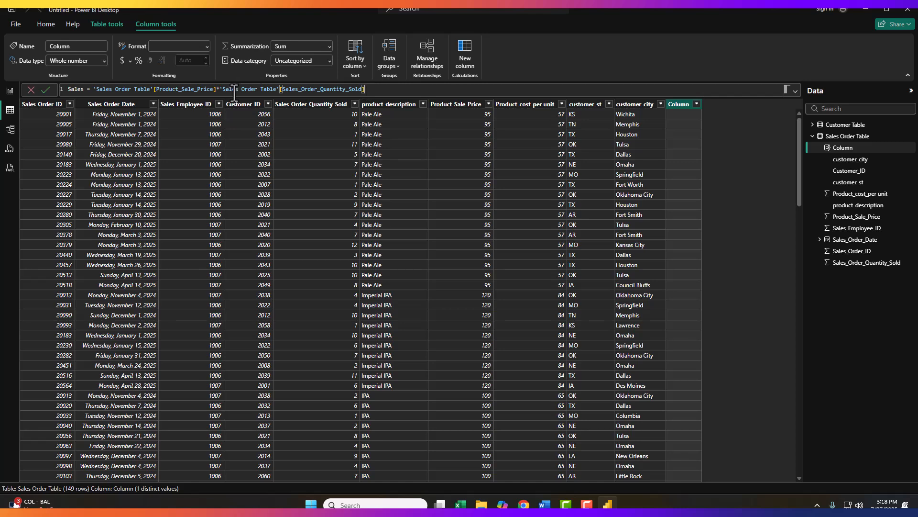
click(216, 89)
click(372, 90)
key(Return)
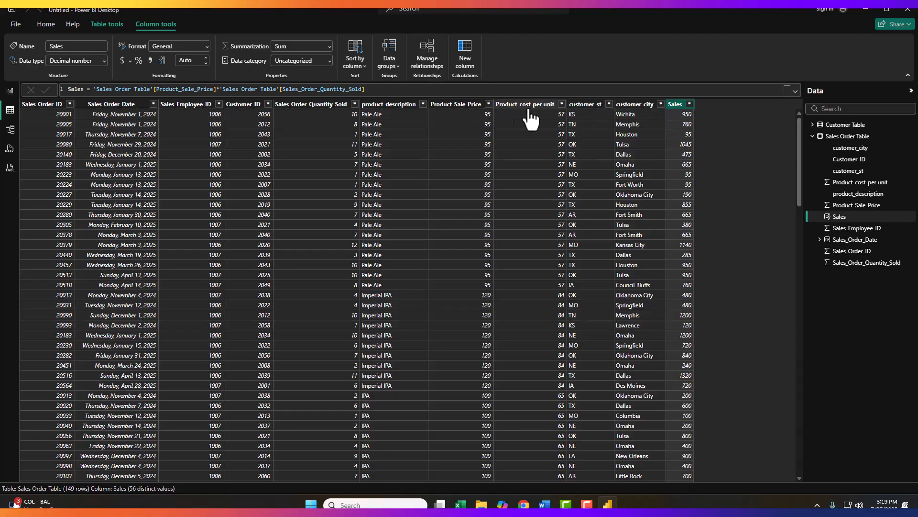
- Add a calculated column Cost = 'Sales Order Table'[Product_cost_per unit]*'Sales Order Table'[Sales_Order_Quantity_Sold]
click(47, 27)
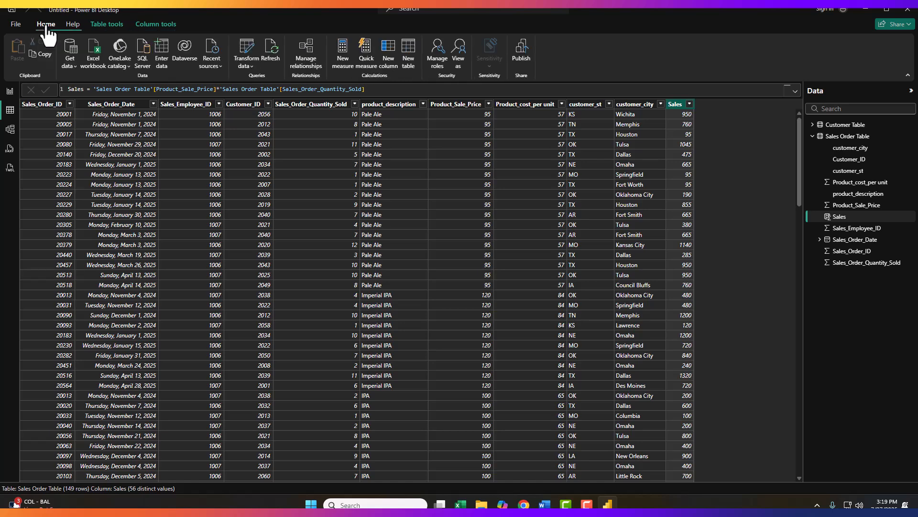
click(390, 60)
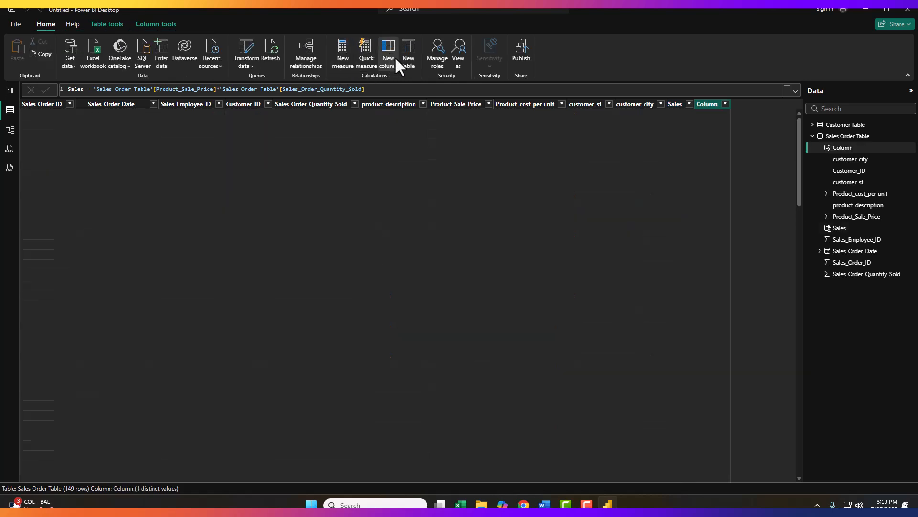
drag(87, 91, 64, 77)
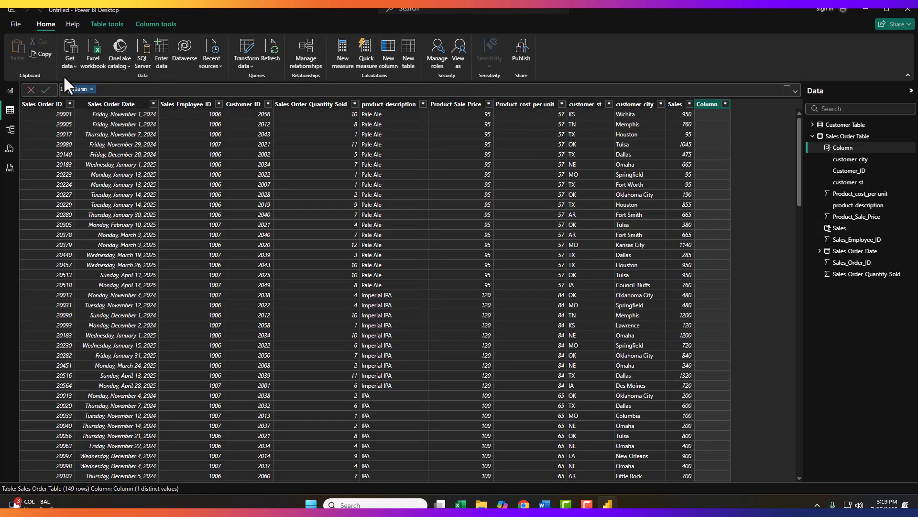
key(BackSpace)
text(Sale)
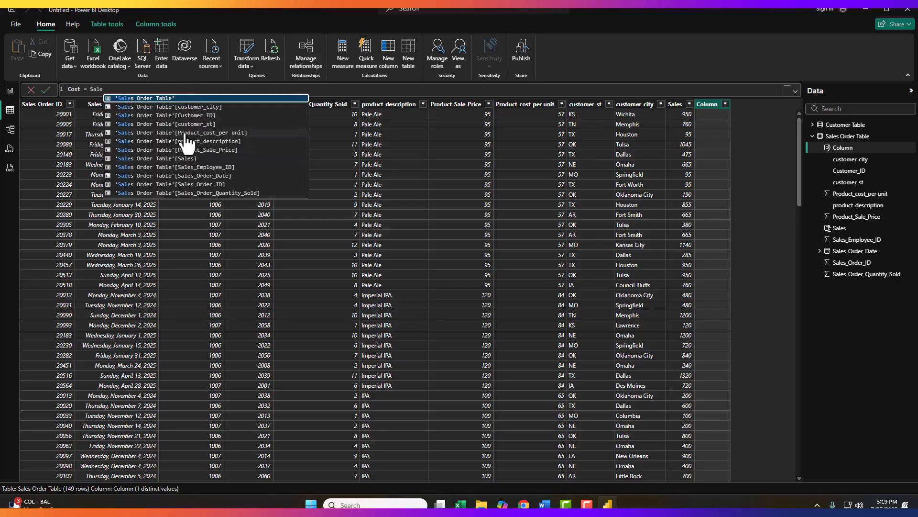
click(221, 133)
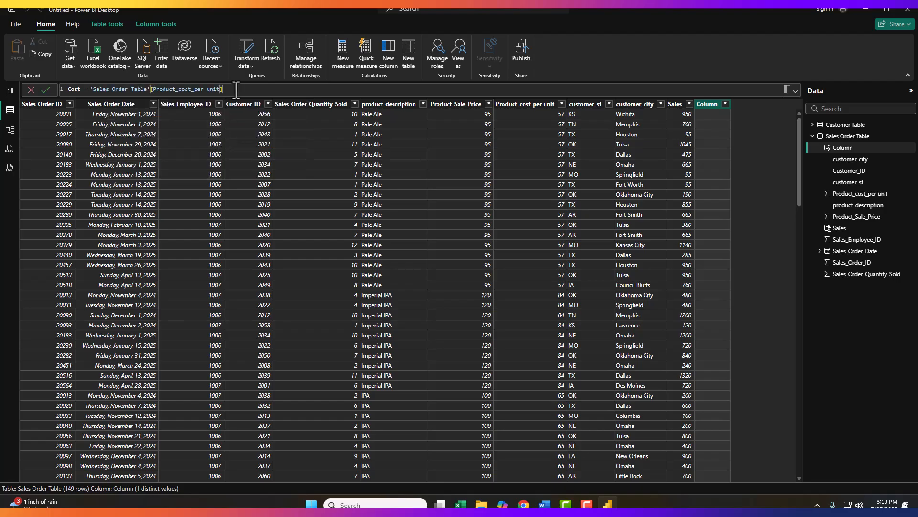
text(*)
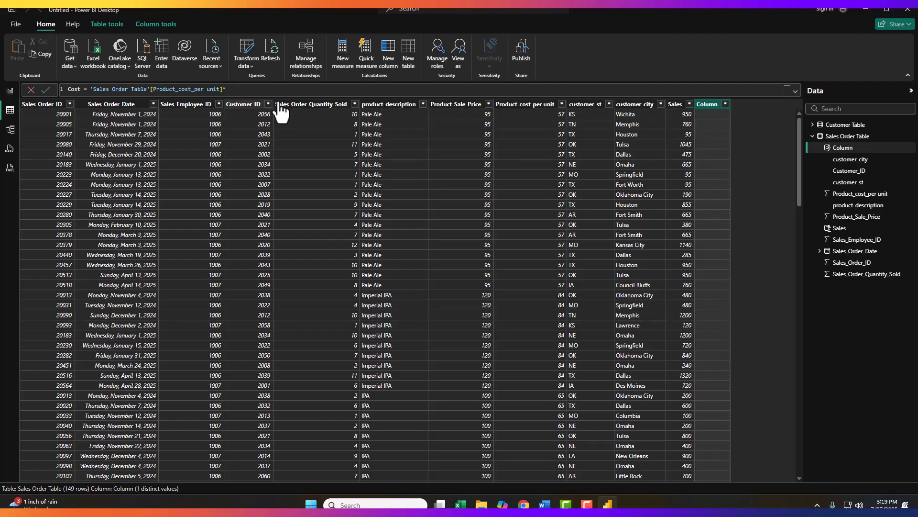
text(sales)
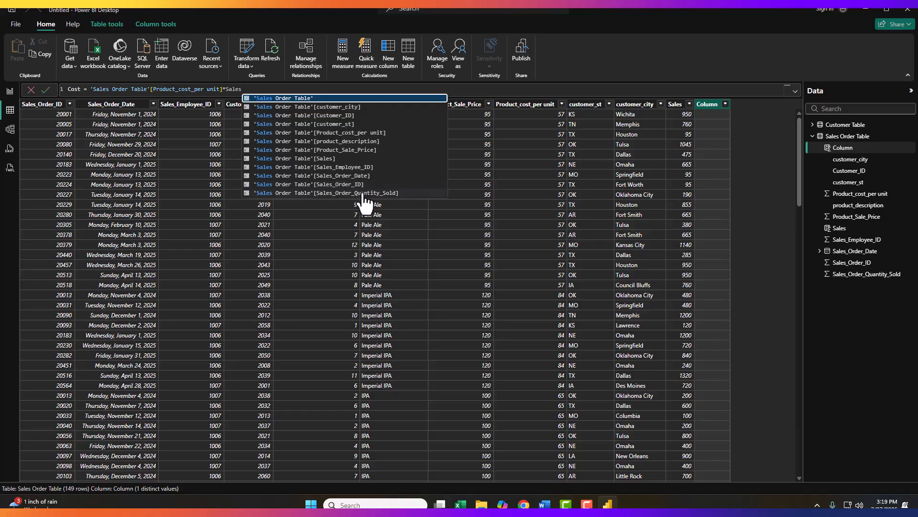
click(381, 193)
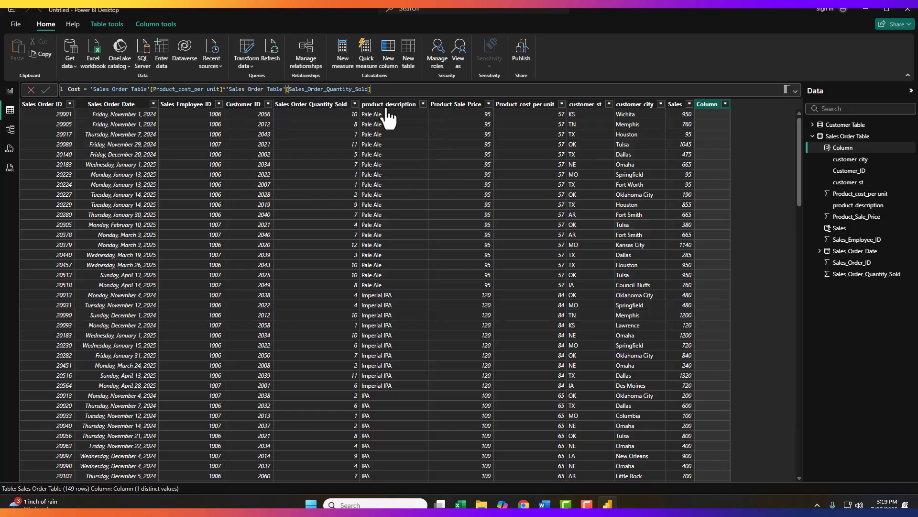
key(Return)
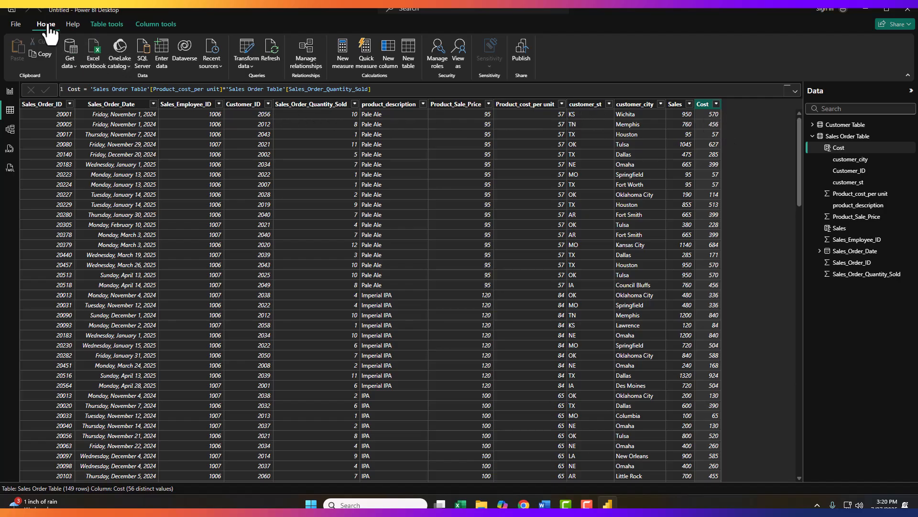
- Add a calculated column Gross Margin = 'Sales Order Table'[Sales]-'Sales Order Table'[Cost]
click(387, 54)
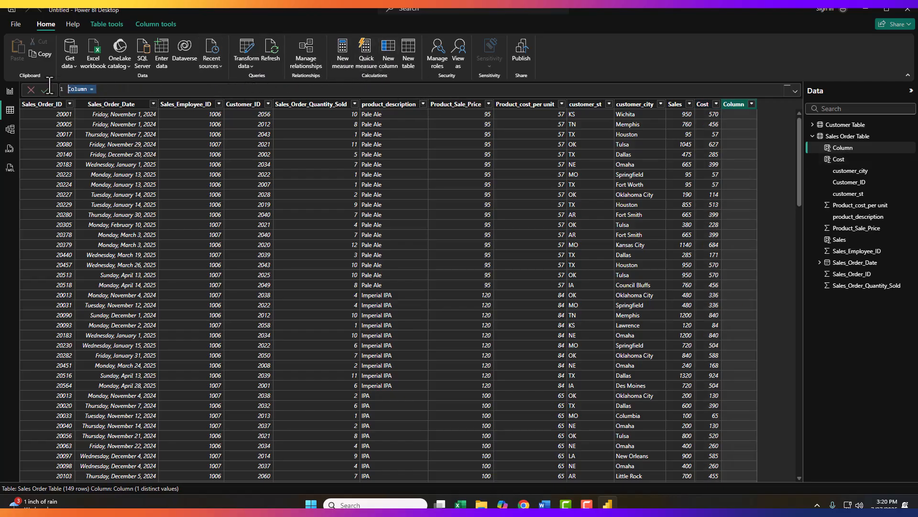
text(Gross Margin =)
text(S)
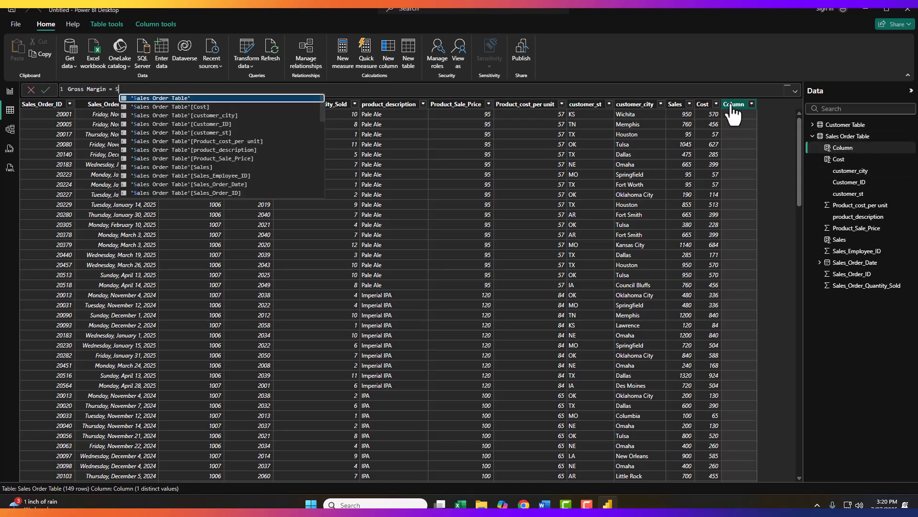
text(ales)
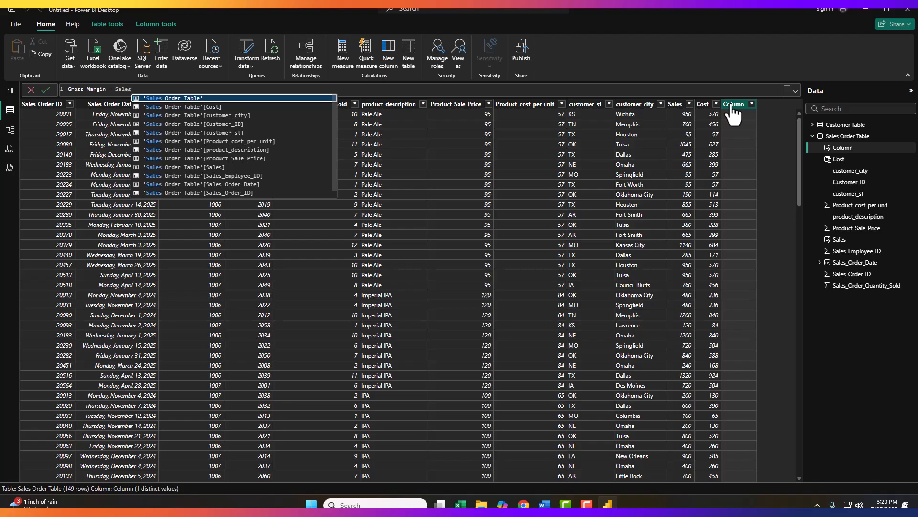
click(207, 167)
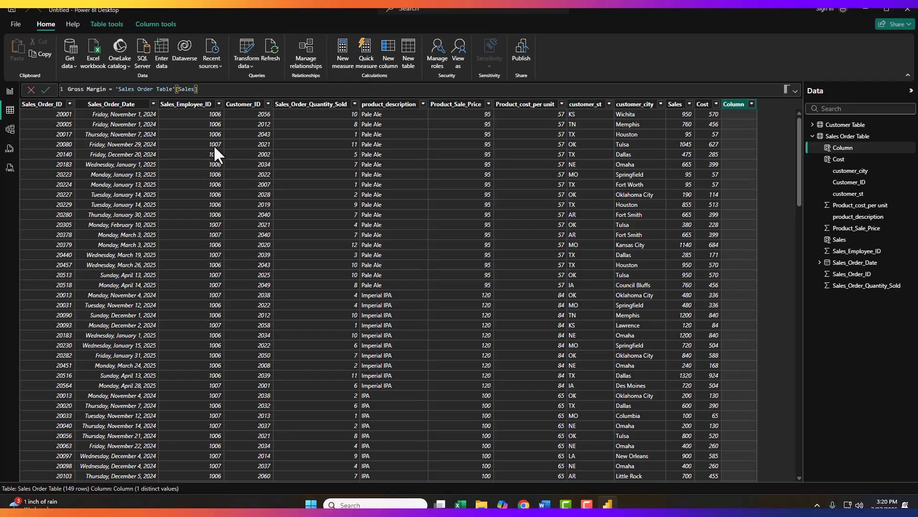
text(-Sal)
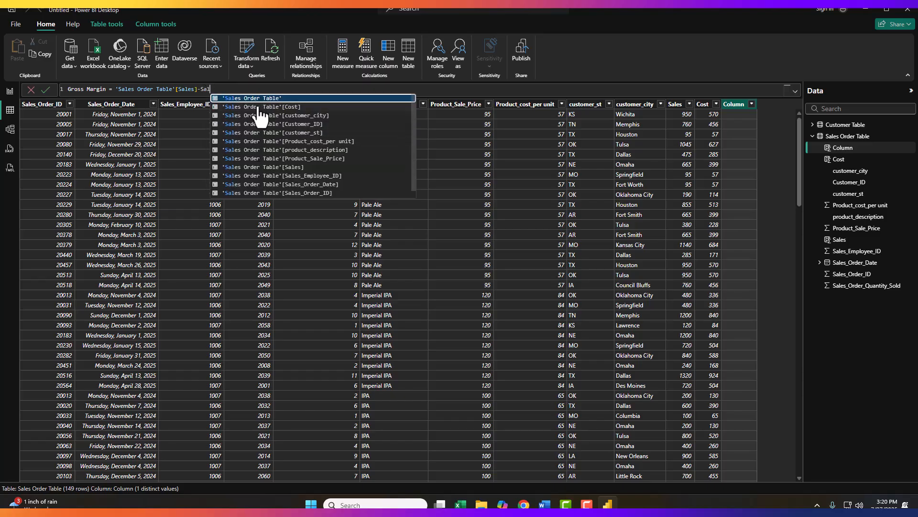
click(282, 107)
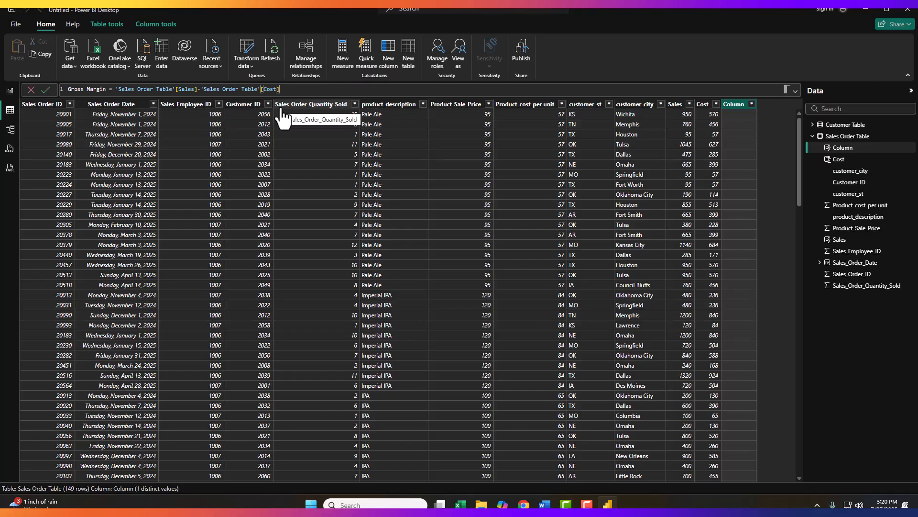
key(Return)
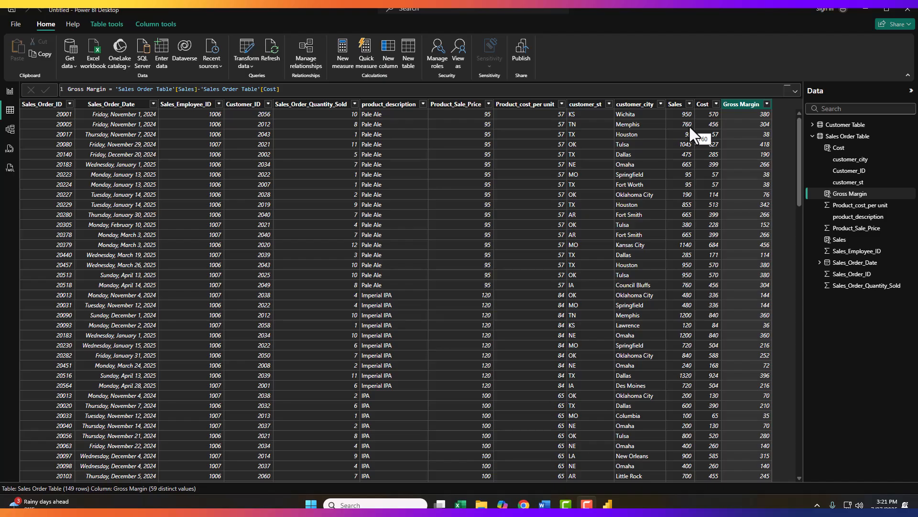
- In the report view, create a column chart of Sales and move and resize it near the canvas's upper corner
click(10, 94)
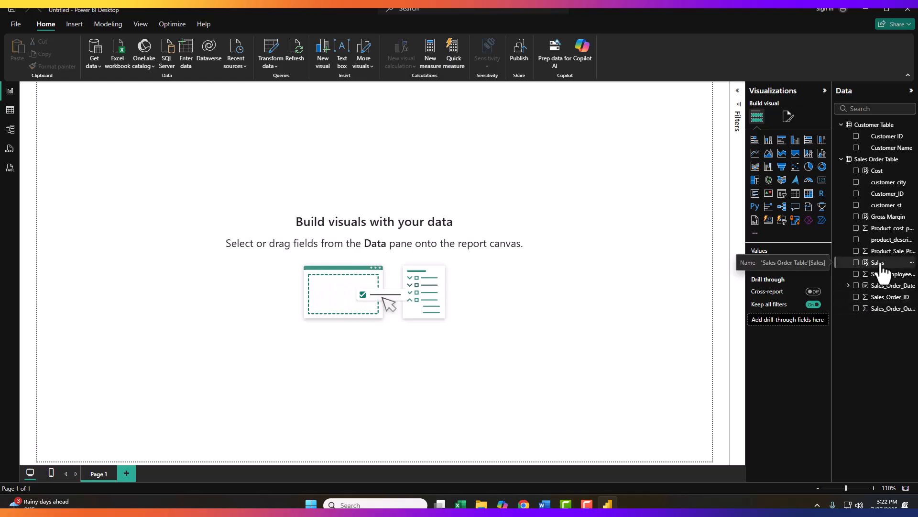
drag(880, 264, 145, 122)
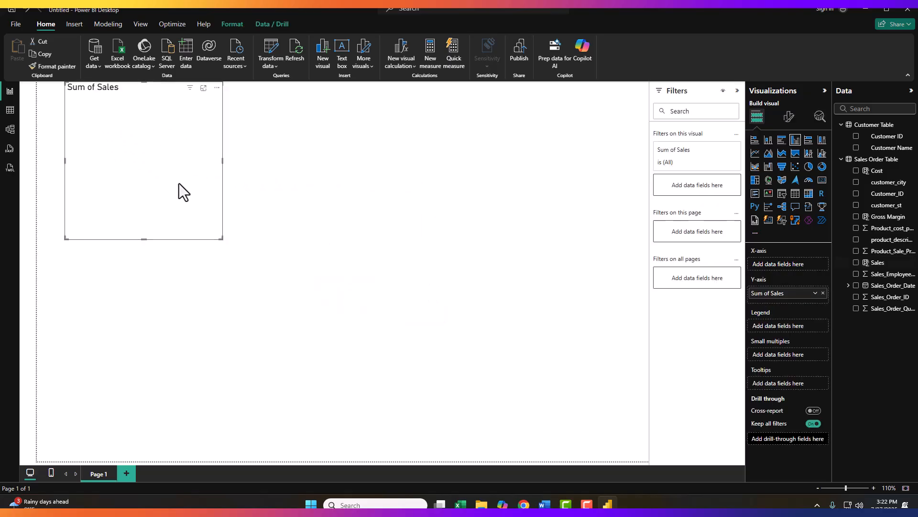
mouse_move(129, 88)
mouse_down()
mouse_move(306, 142)
mouse_move(421, 123)
mouse_move(180, 115)
mouse_move(120, 98)
mouse_up()
drag(181, 238, 217, 226)
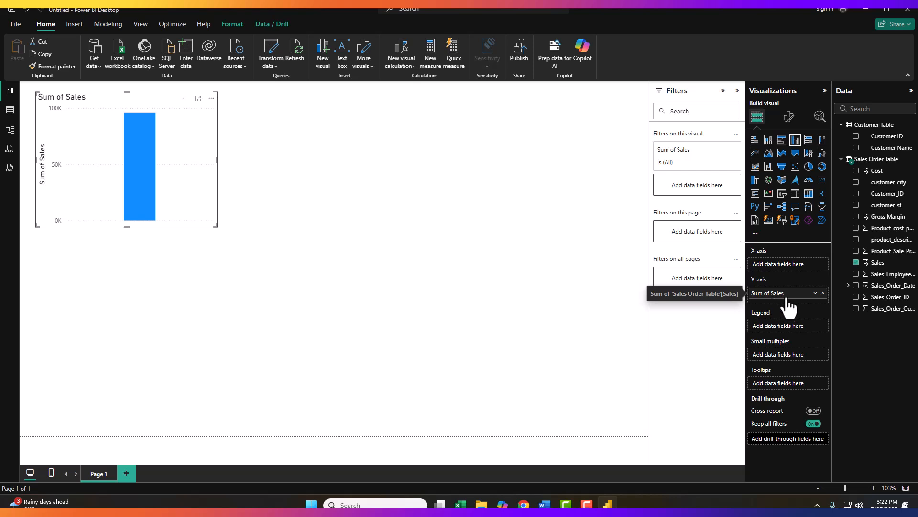
- Add Gross Margin to the chart's Y-axis next to Sales and return to the table view
drag(885, 217, 787, 307)
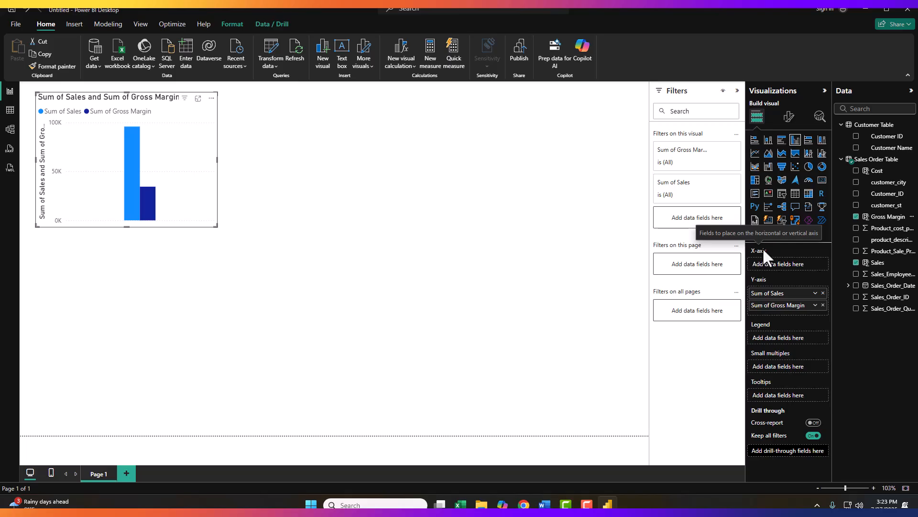
click(10, 111)
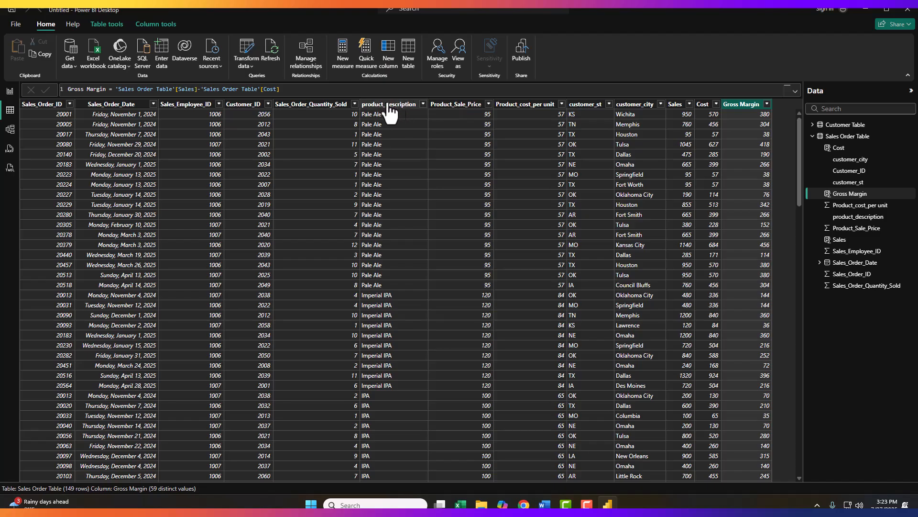
- In the report view, add product_description to the chart's X-axis and widen the chart slightly
click(10, 91)
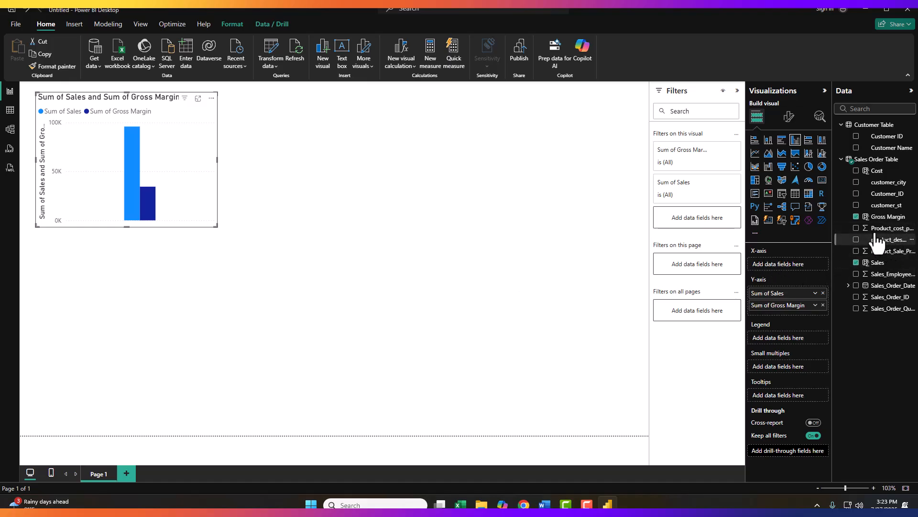
drag(885, 239, 792, 264)
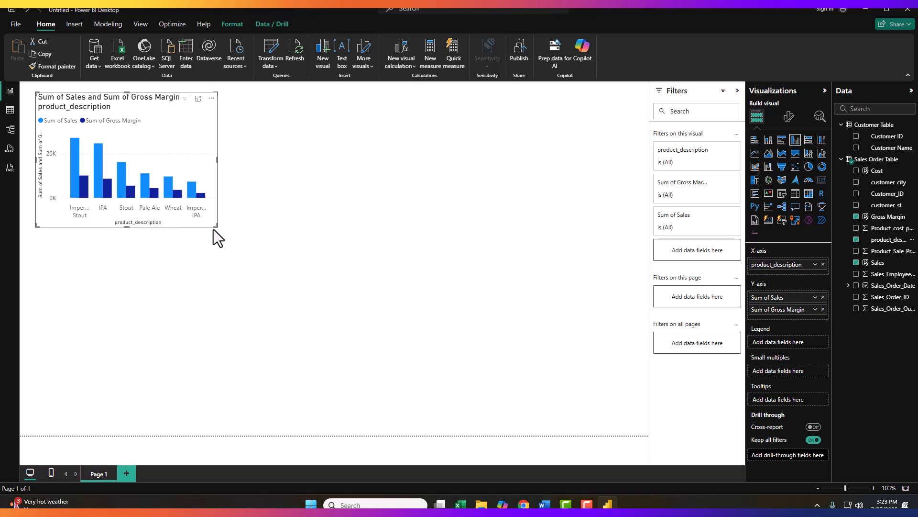
drag(216, 225, 251, 223)
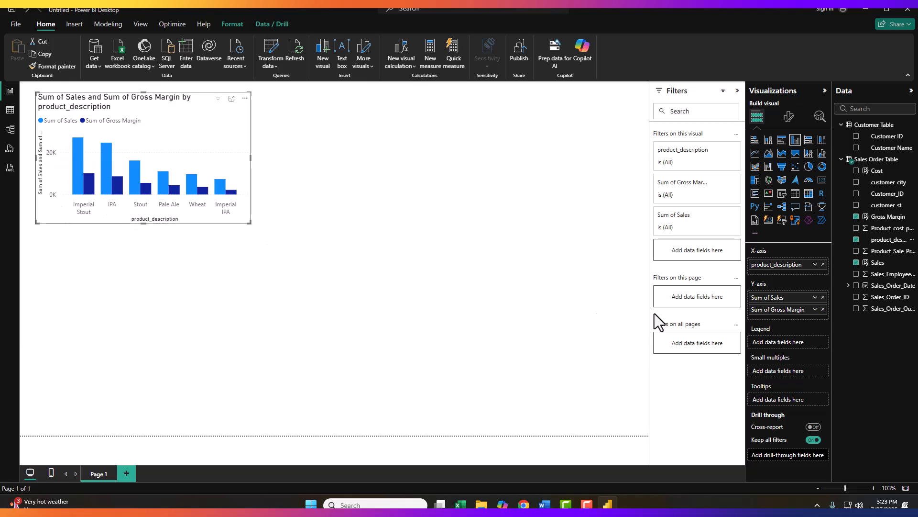
- Set the chart's X-axis title text to Product
click(790, 116)
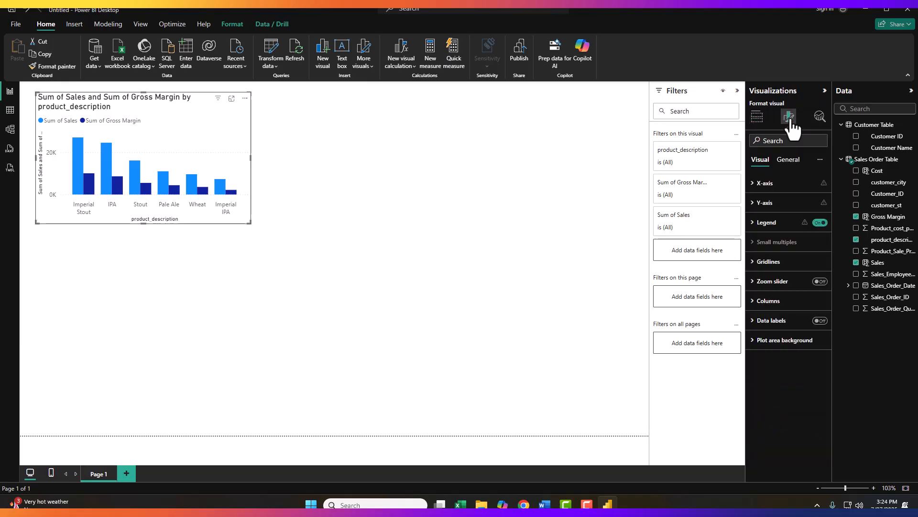
click(755, 186)
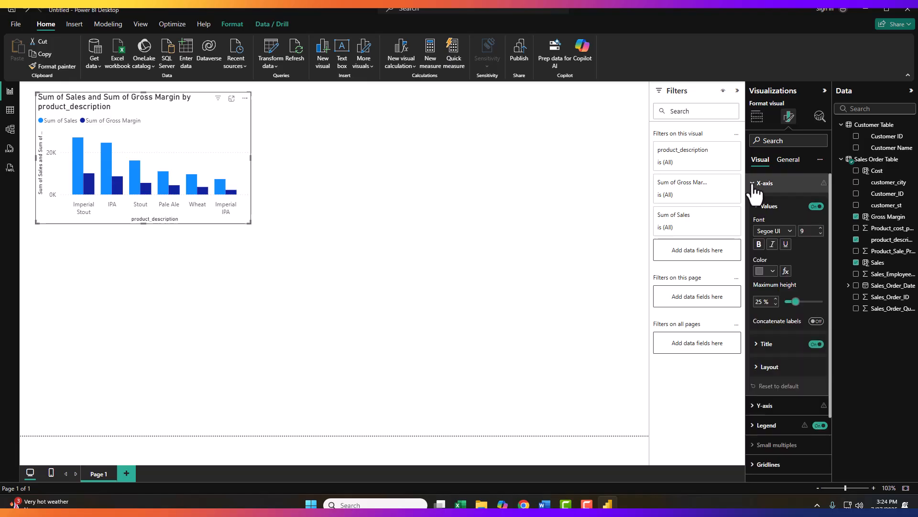
scroll(762, 349, down, 1)
scroll(762, 355, down, 1)
click(759, 298)
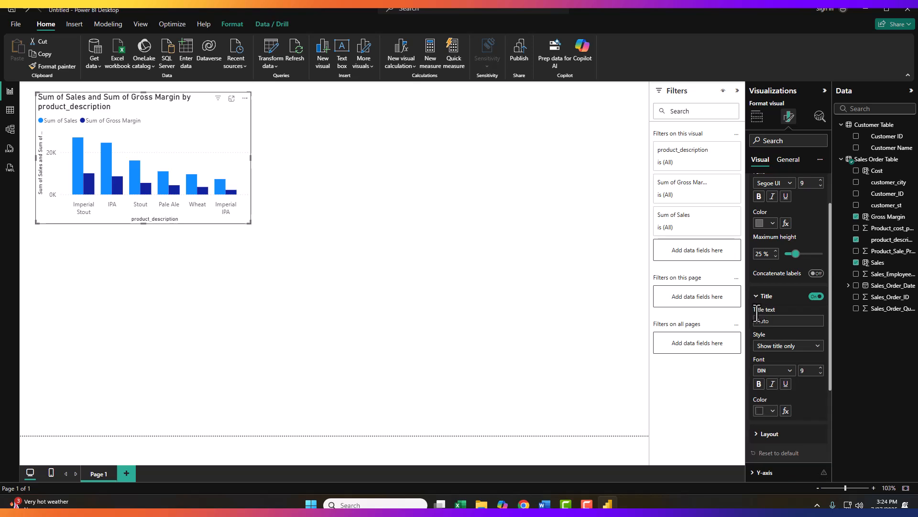
scroll(771, 309, down, 1)
click(767, 273)
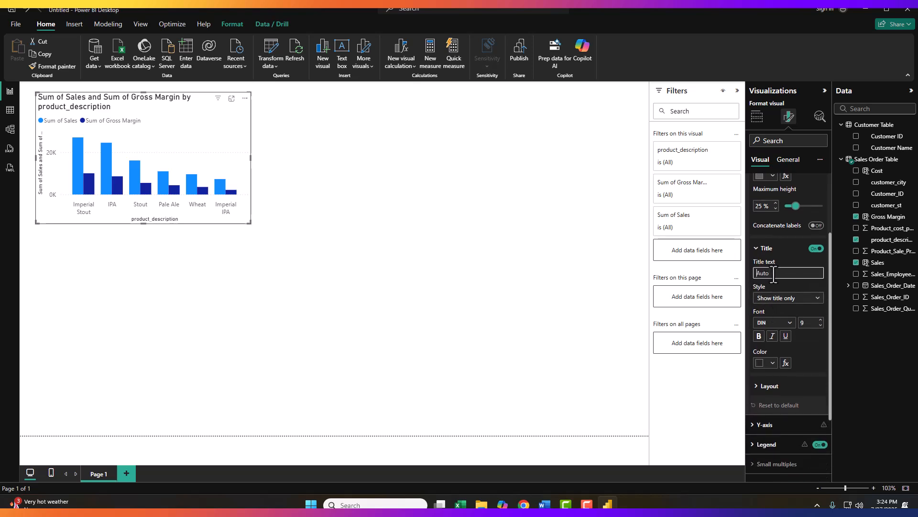
text(Pr)
click(500, 234)
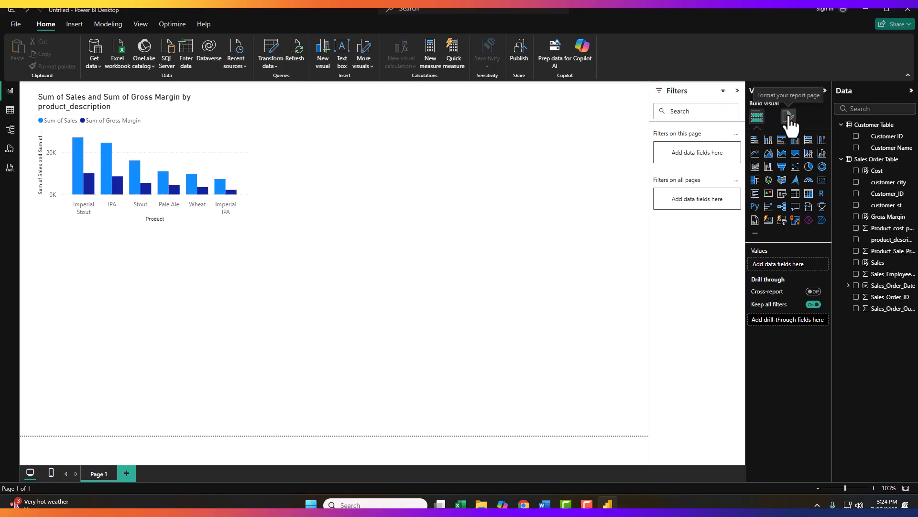
- Set the chart's Y-axis title text to Amounts in US Dollars
click(179, 113)
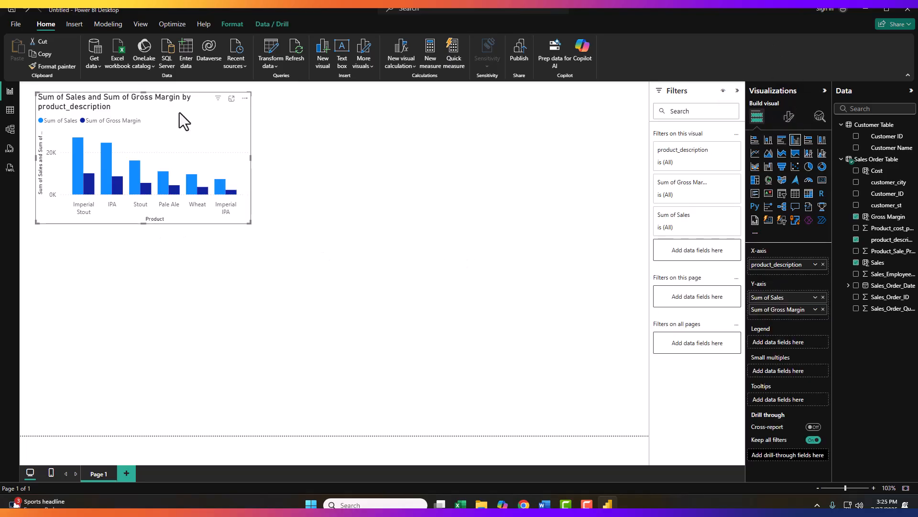
click(789, 118)
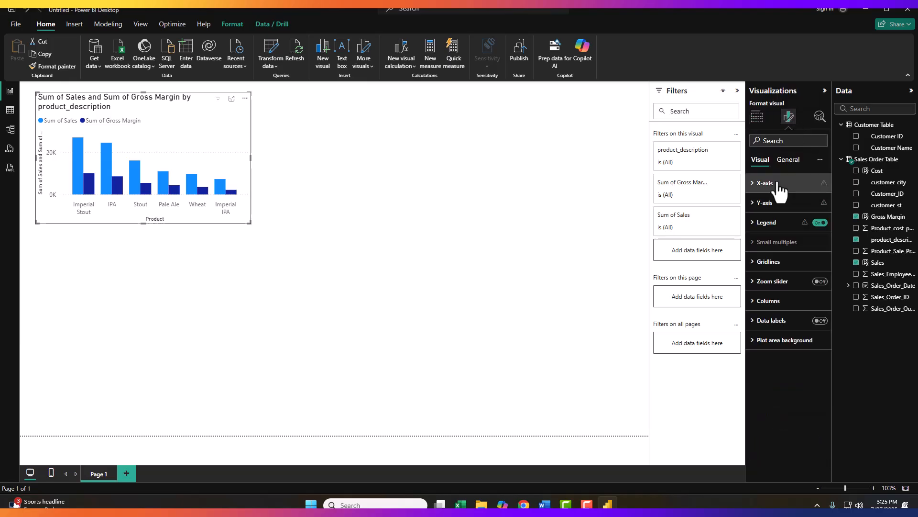
click(755, 205)
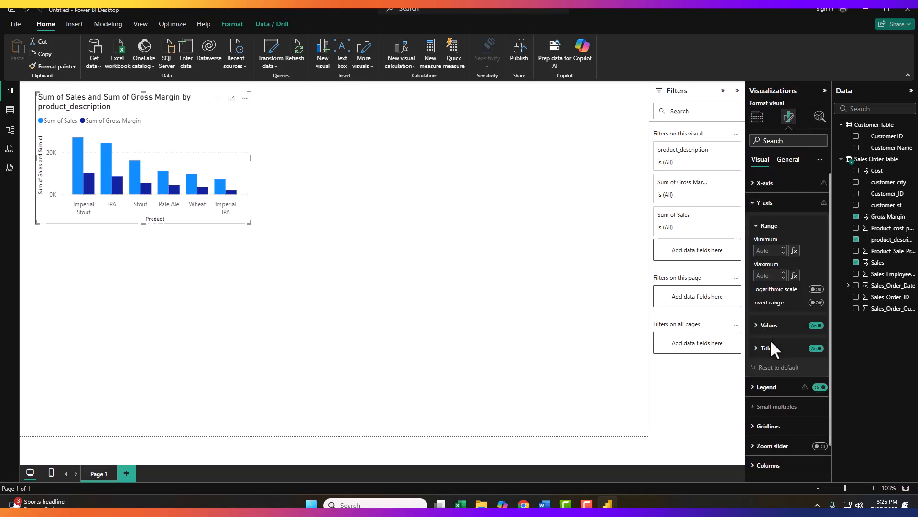
click(757, 349)
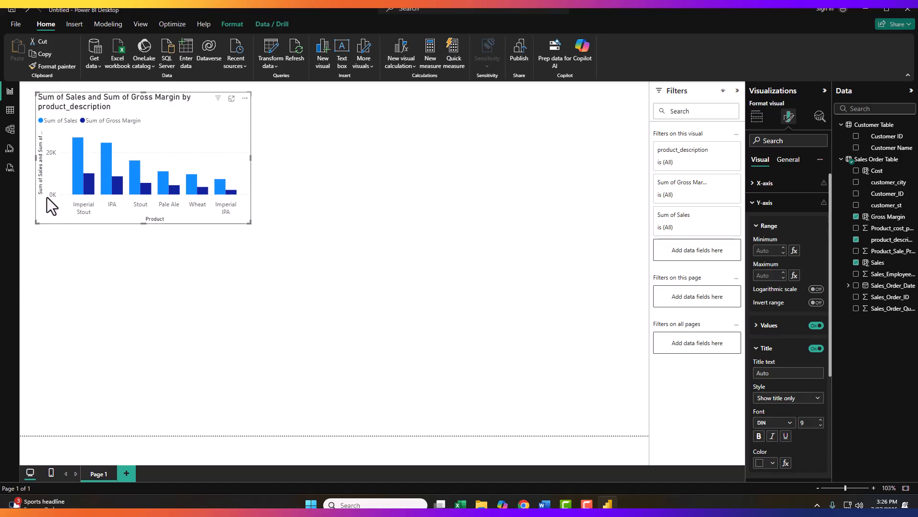
click(777, 374)
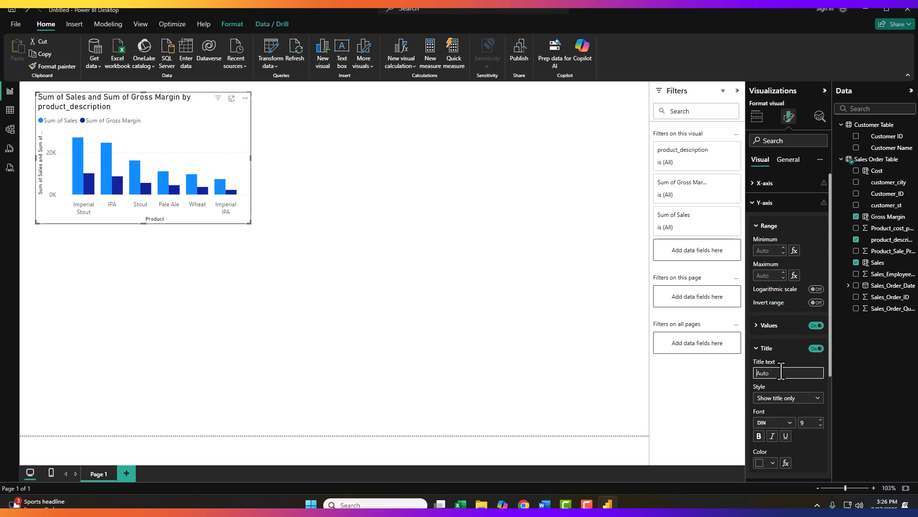
text(Amounts is US Dollar)
text(s)
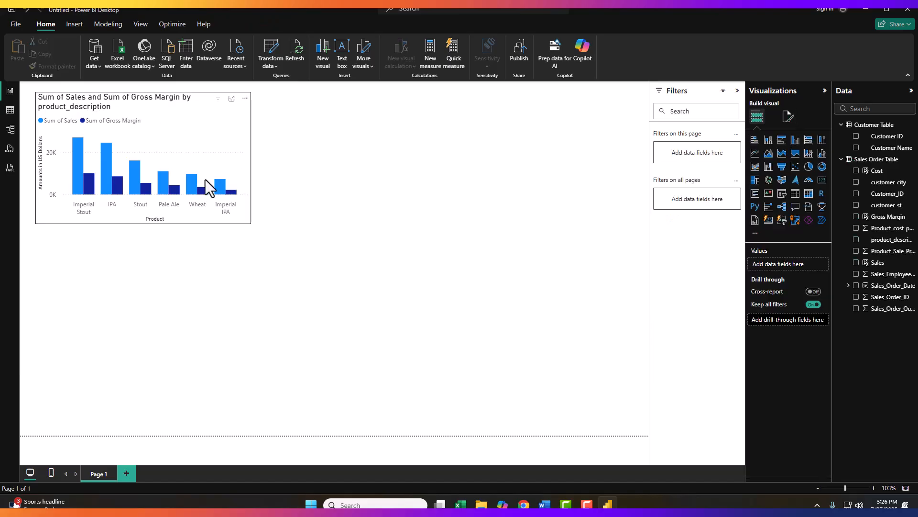
click(133, 168)
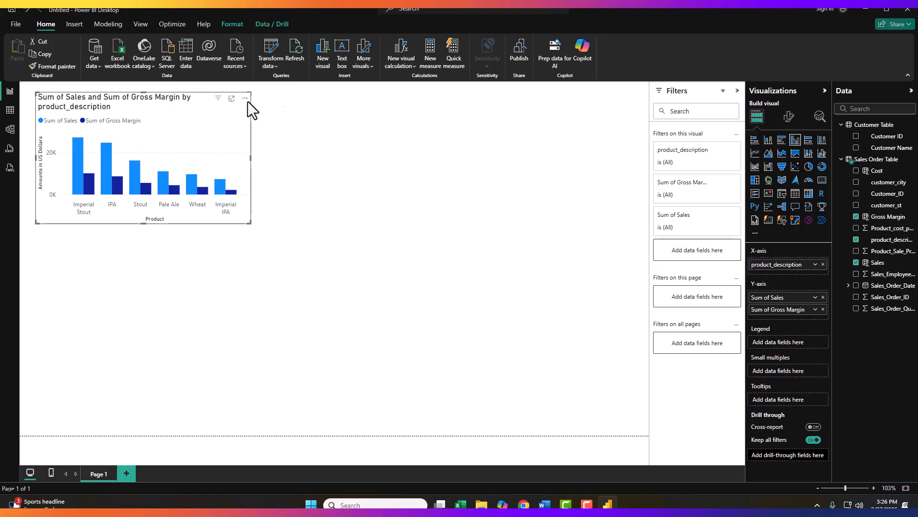
- Rename the chart title to Sales and Gross Margin by Product and center-align it
click(788, 118)
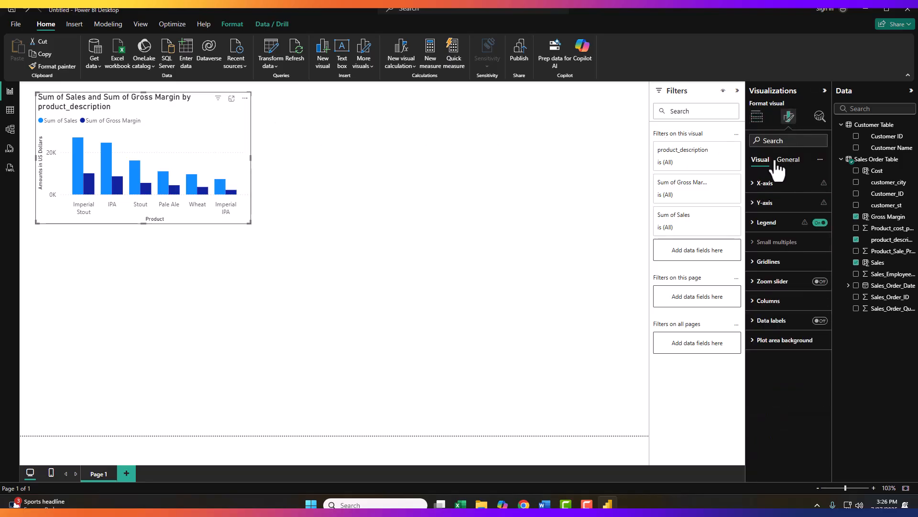
click(786, 162)
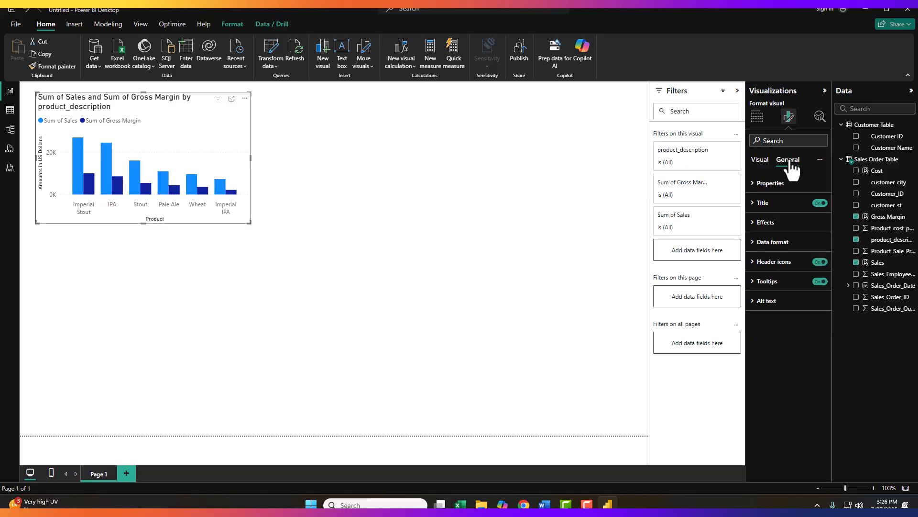
click(759, 203)
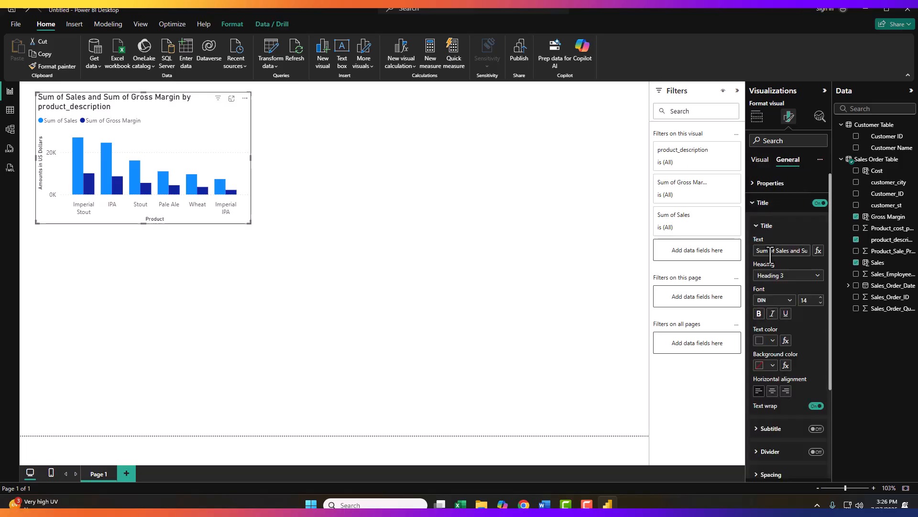
triple_click(756, 254)
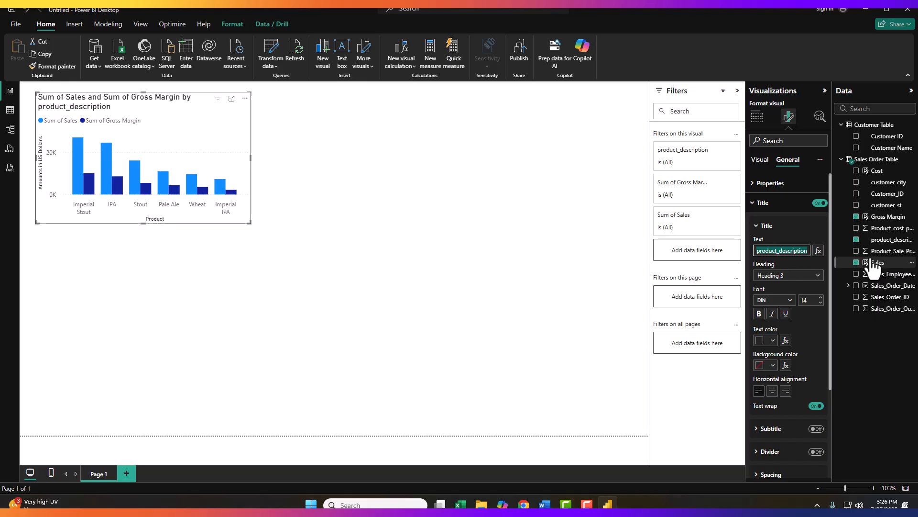
key(BackSpace)
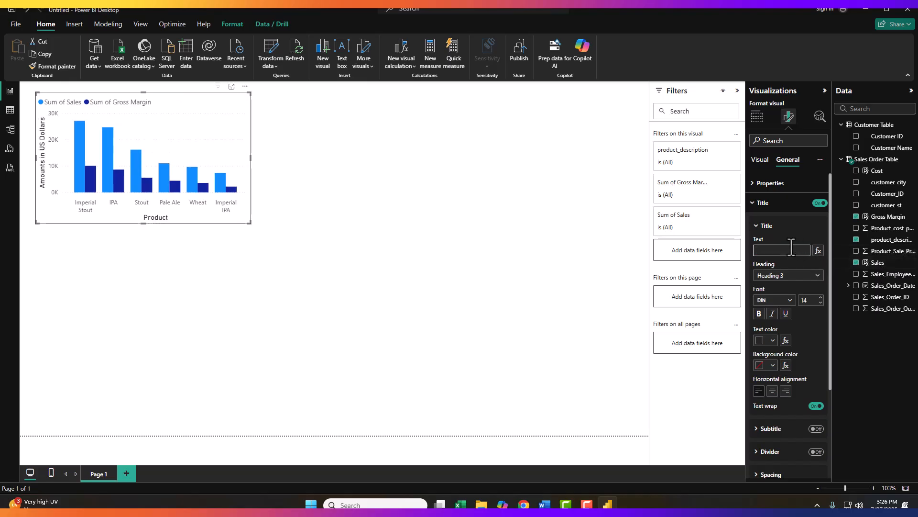
text(Sales and Gross Margin)
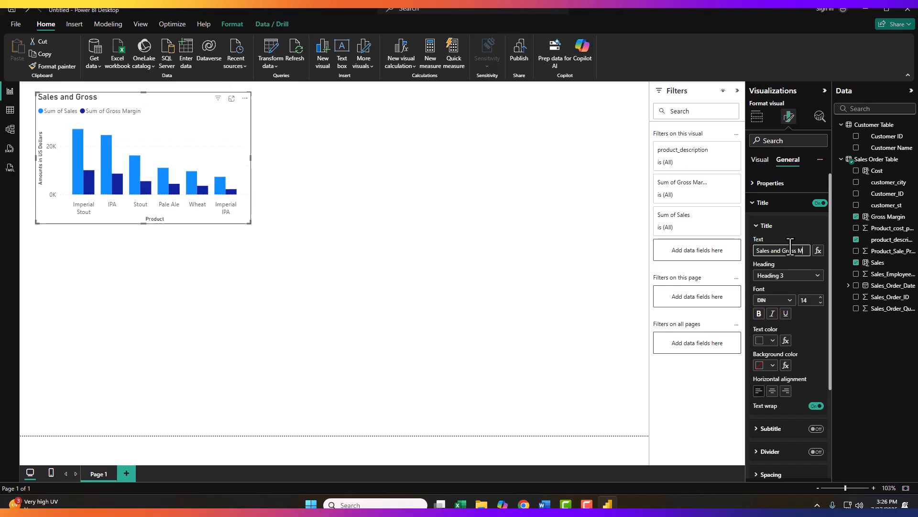
text( by Product)
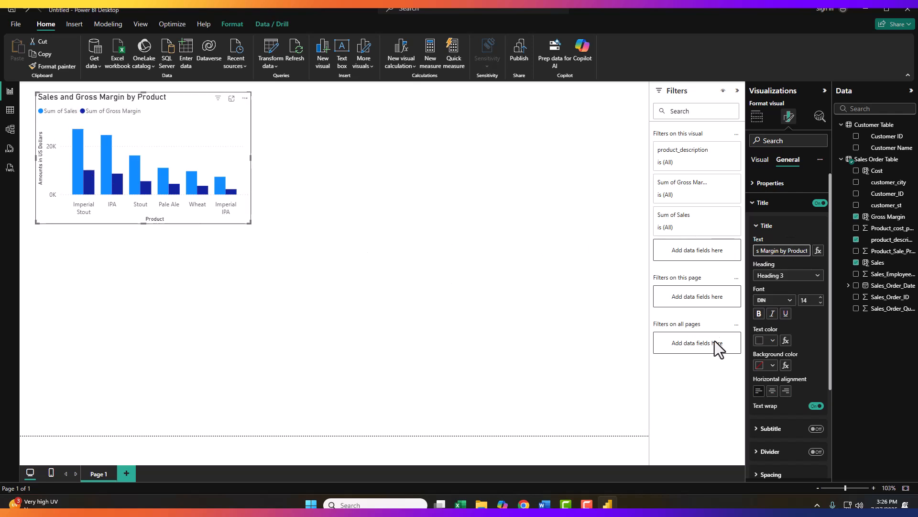
scroll(782, 335, down, 2)
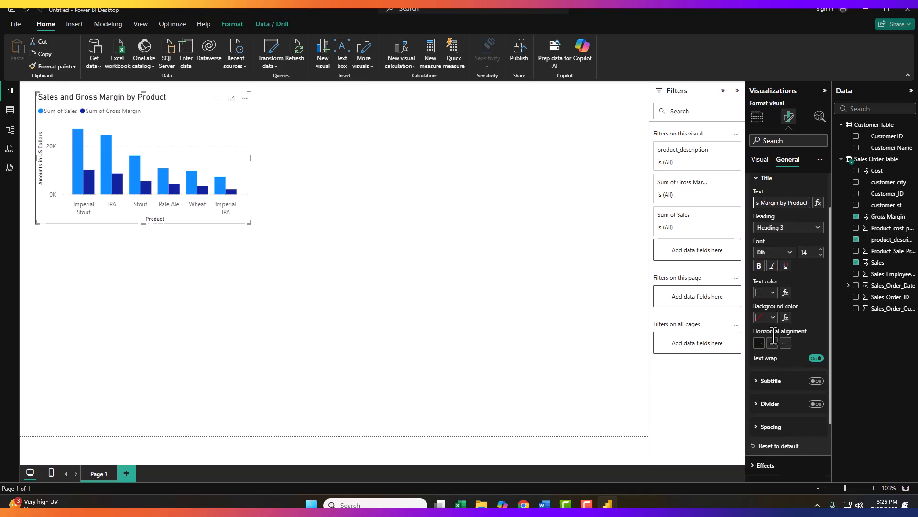
click(772, 344)
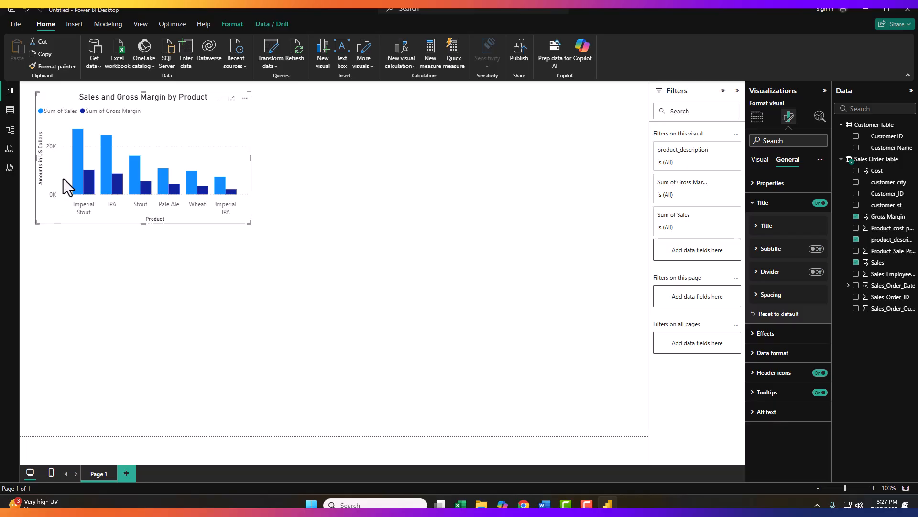
- Format the Sum of Sales values as Currency
mouse_move(80, 189)
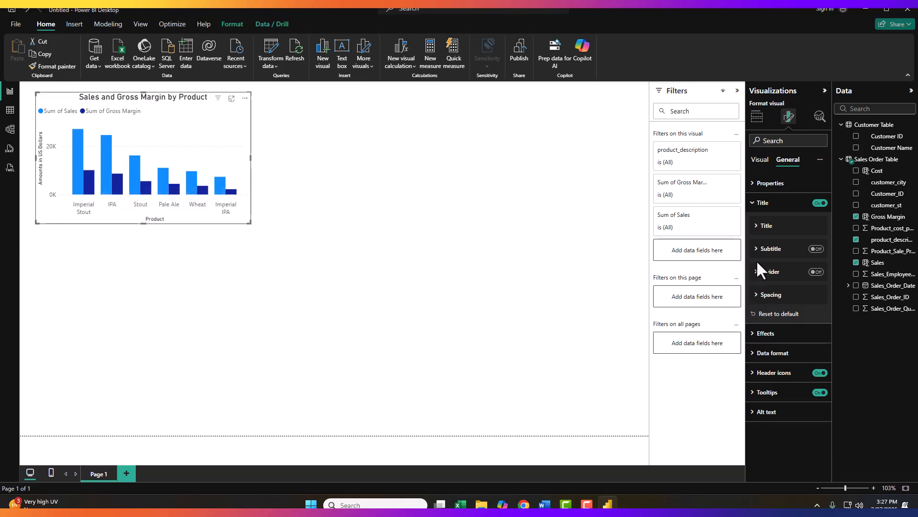
click(752, 354)
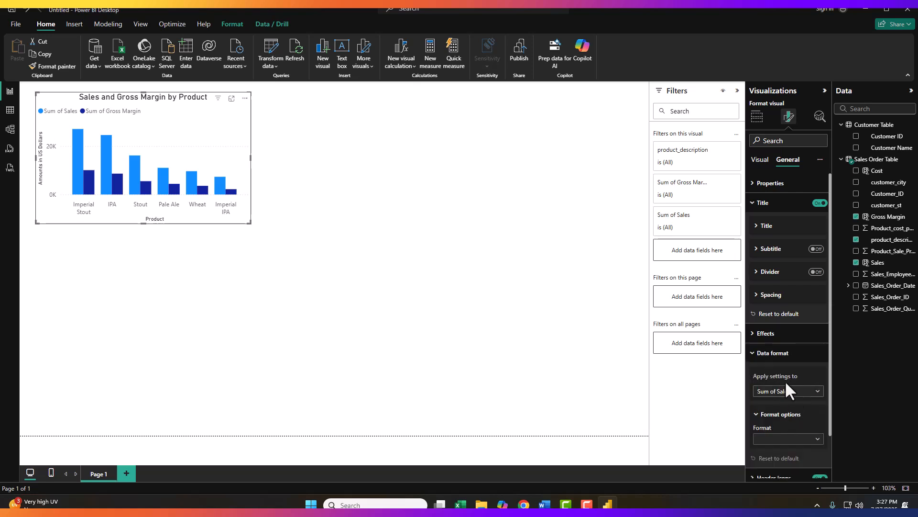
scroll(796, 378, down, 1)
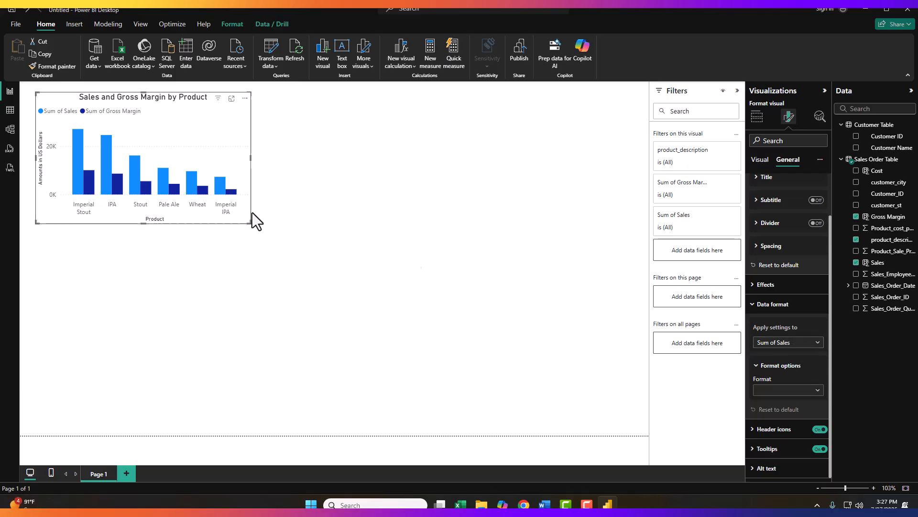
click(810, 392)
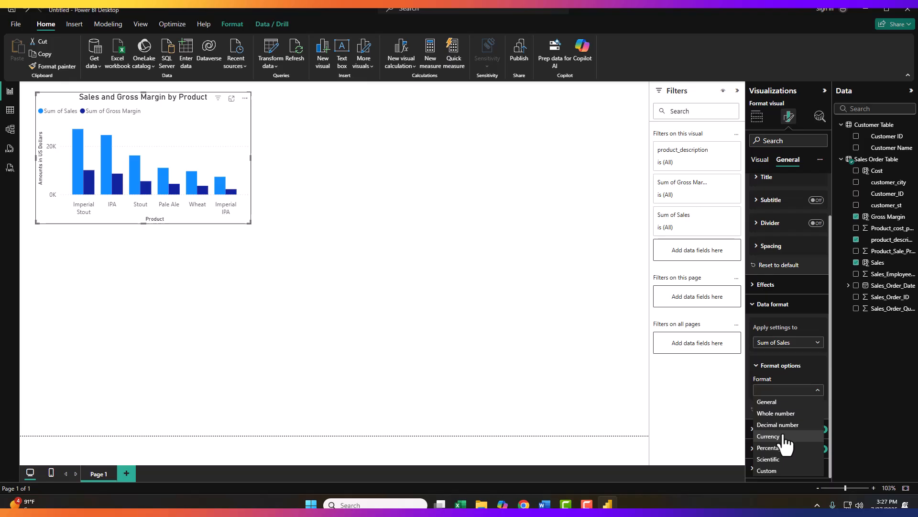
click(770, 435)
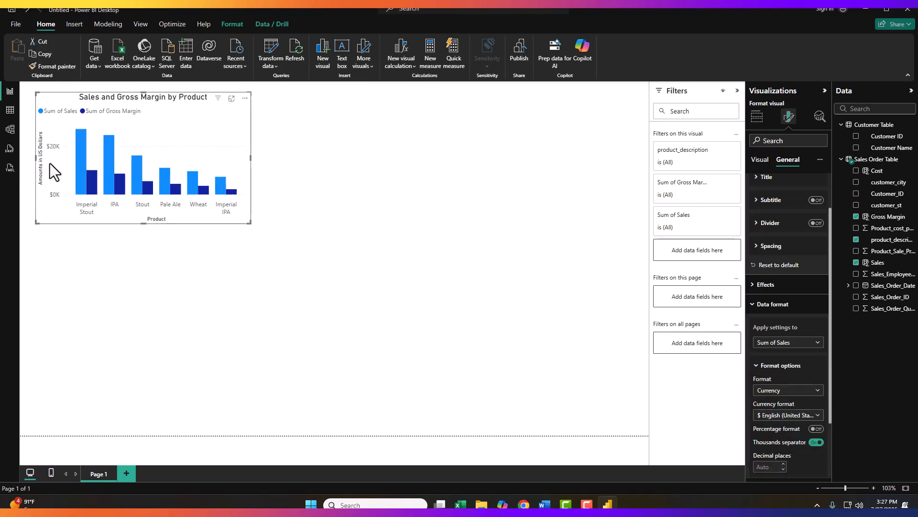
mouse_move(79, 165)
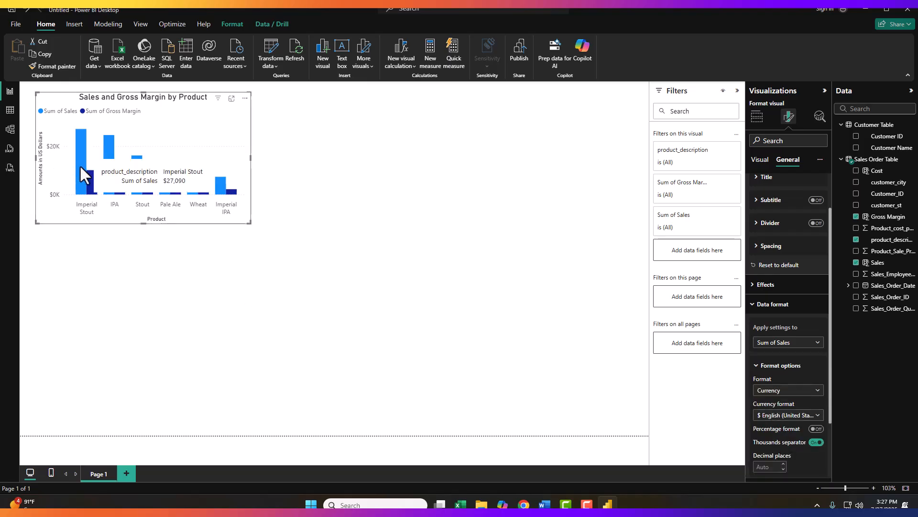
- Format the Sum of Gross Margin values as Currency
click(774, 343)
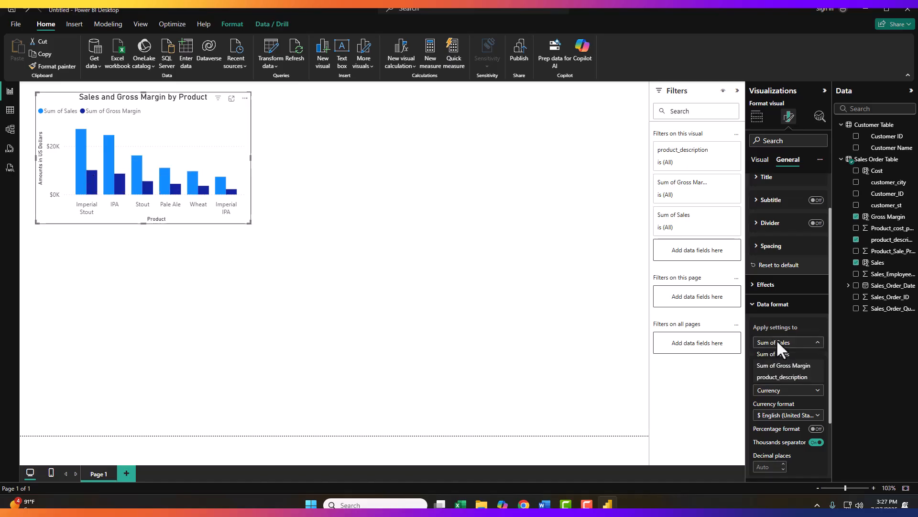
click(786, 343)
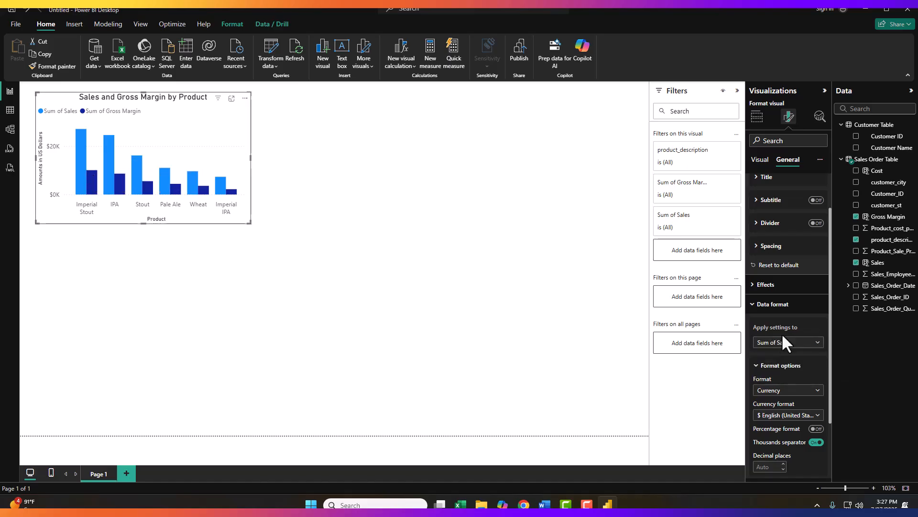
click(794, 343)
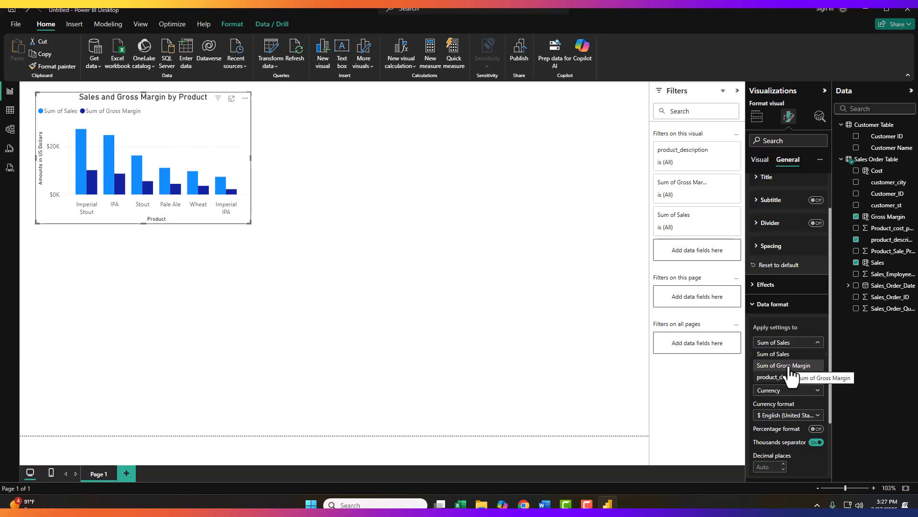
click(791, 367)
click(813, 390)
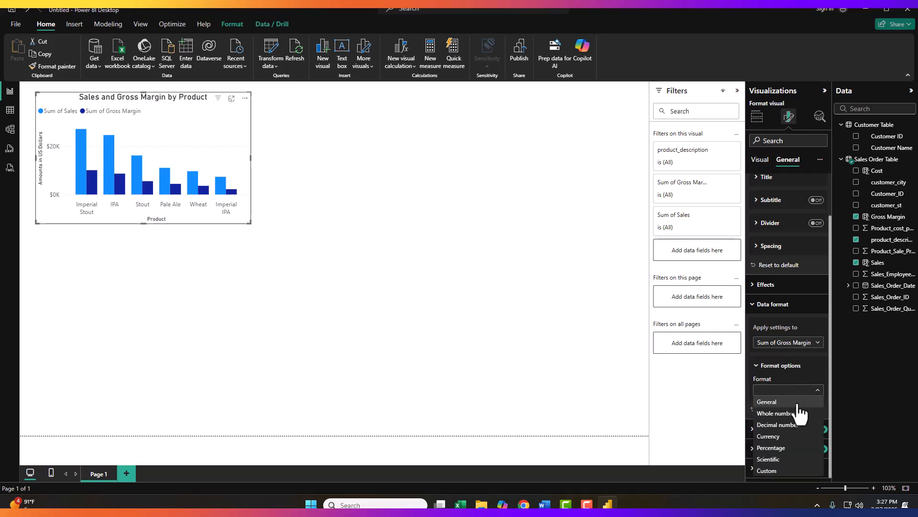
click(778, 436)
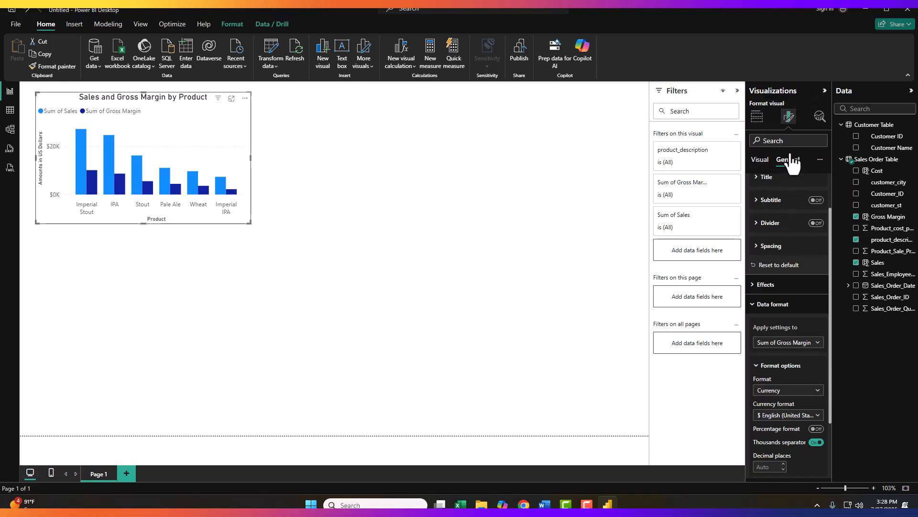
- Append the author's name to the product chart's title
click(756, 178)
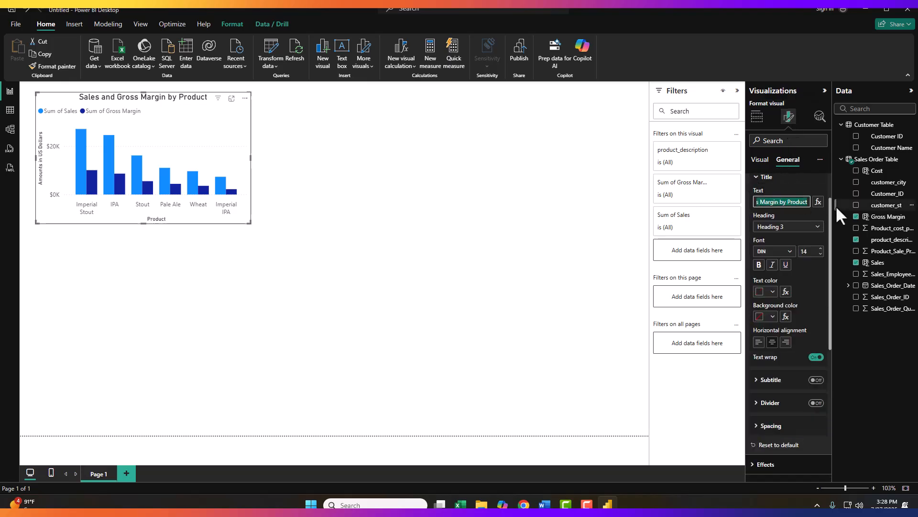
click(808, 202)
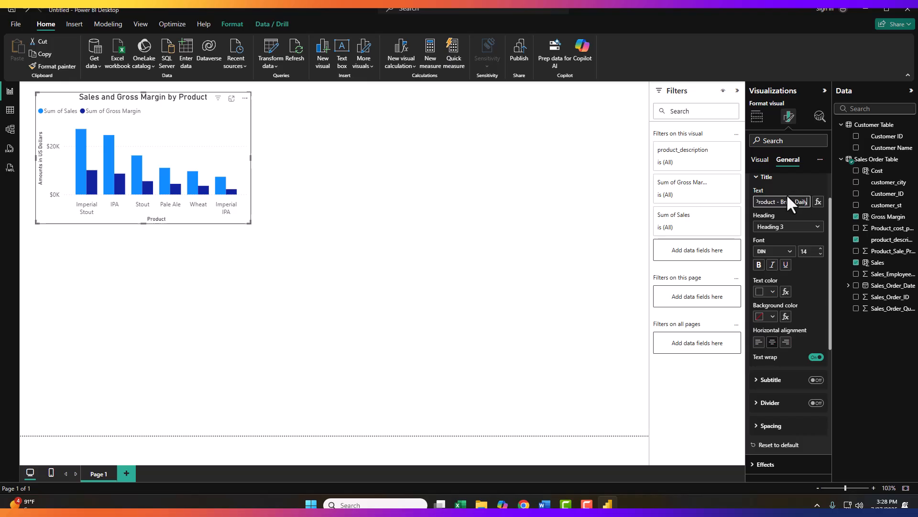
click(483, 223)
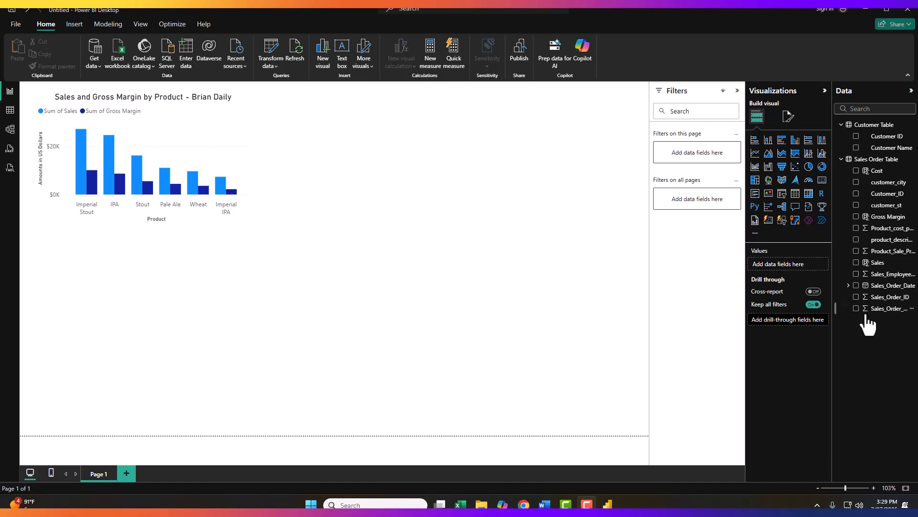
- Create a new column chart of Sales by Customer Name, placing it beside the first chart and widening it
drag(878, 263, 301, 359)
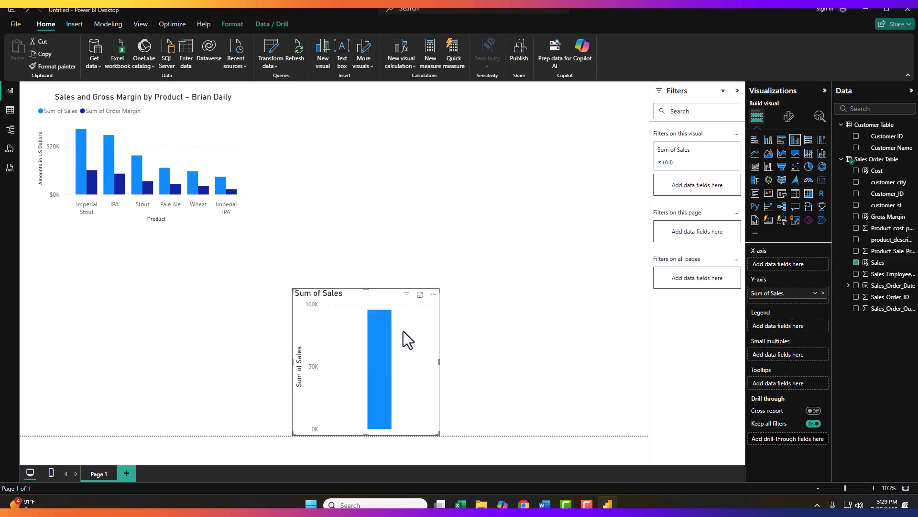
drag(374, 293, 372, 171)
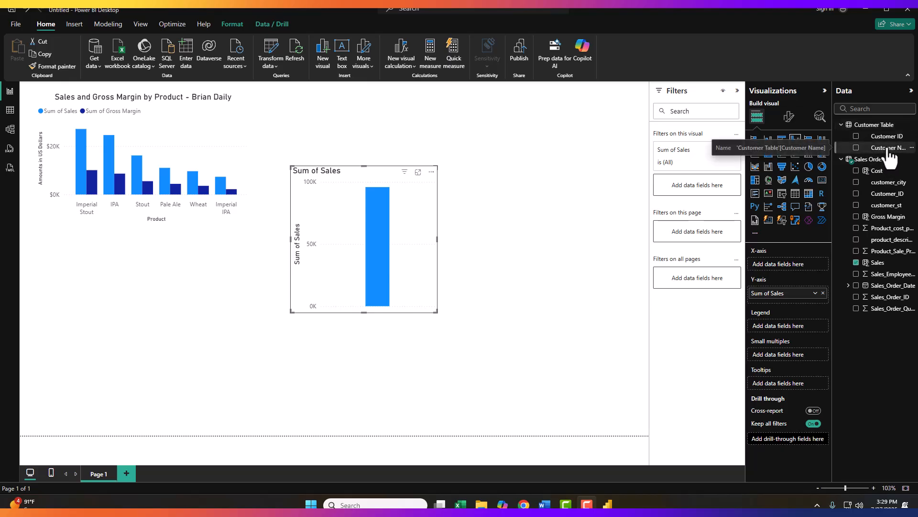
drag(891, 145, 799, 263)
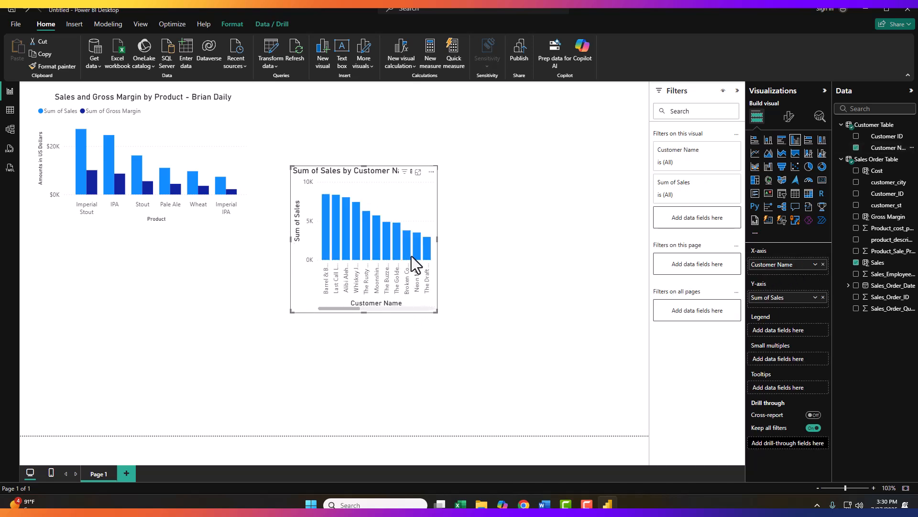
drag(437, 240, 639, 241)
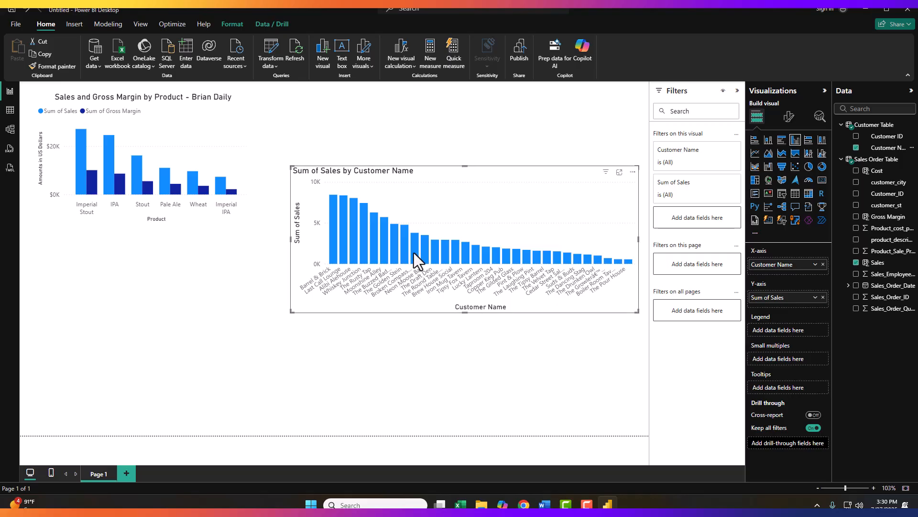
mouse_move(433, 249)
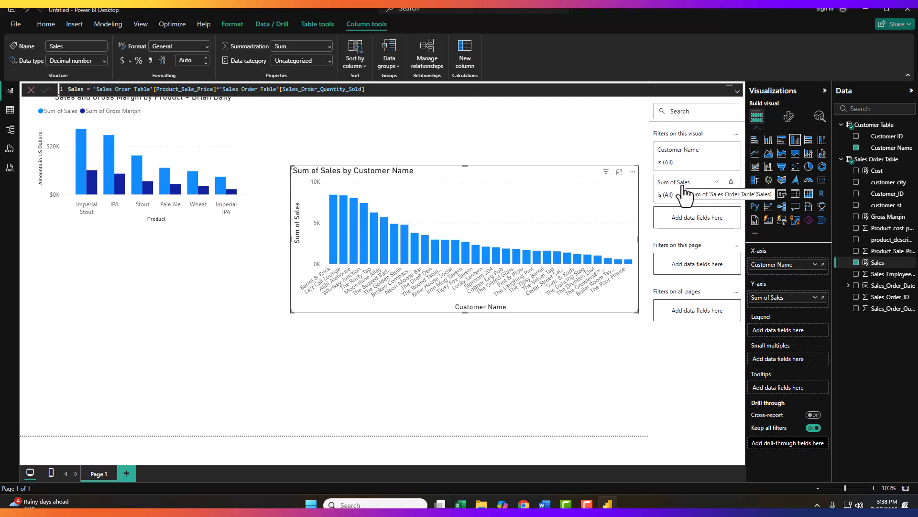
- Filter the customer chart to show only customers whose Sum of Sales is greater than or equal to 4000
click(717, 185)
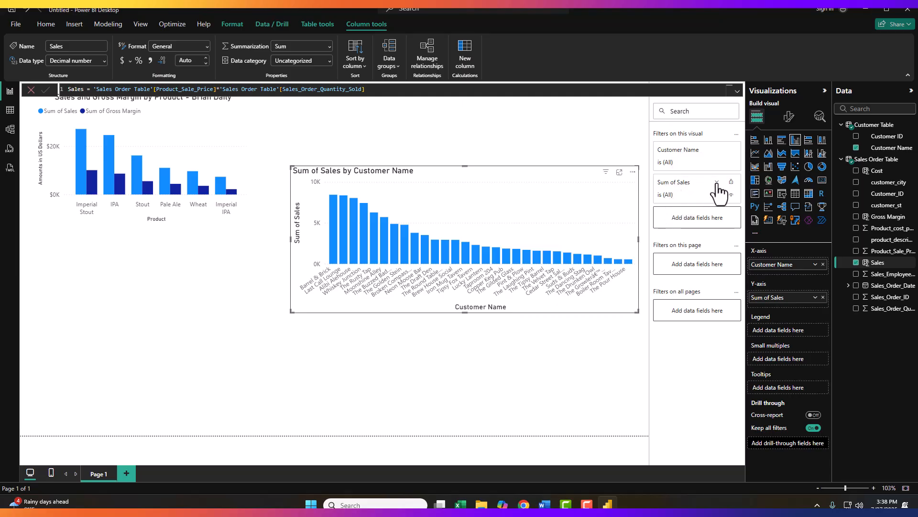
click(724, 221)
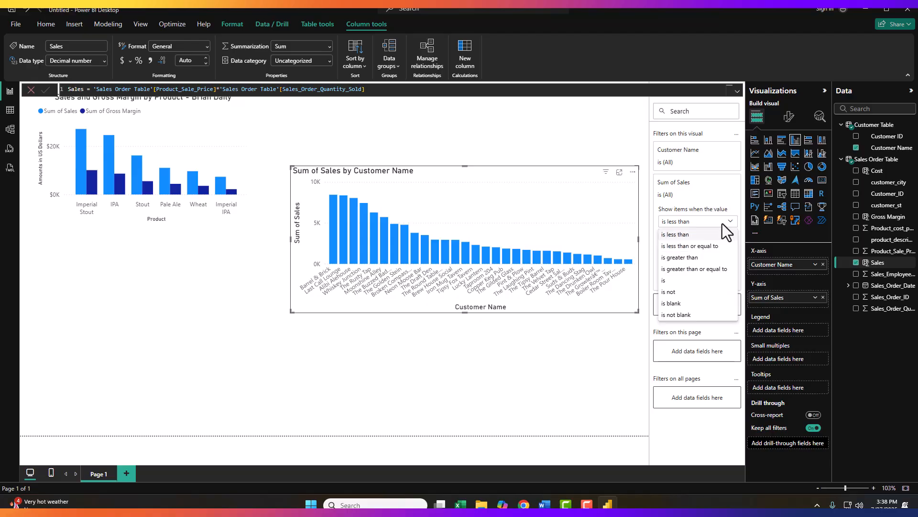
click(687, 269)
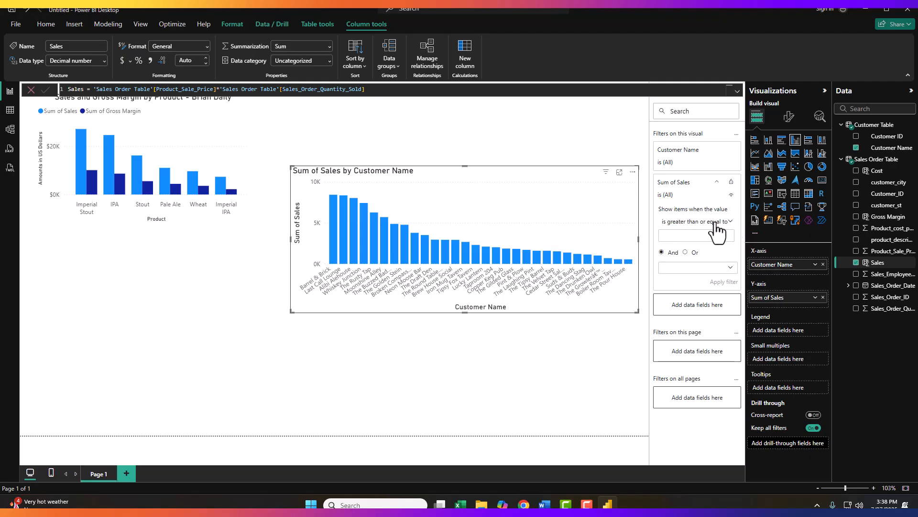
click(697, 234)
text(4000)
click(726, 284)
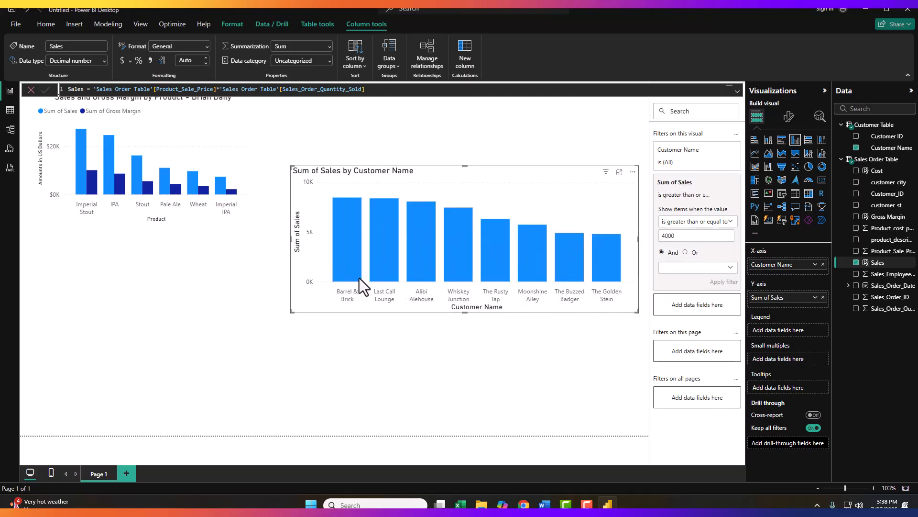
mouse_move(361, 277)
- Move and shrink the customer chart, then add Gross Margin to its Y-axis values
drag(529, 171, 514, 110)
drag(622, 251, 554, 230)
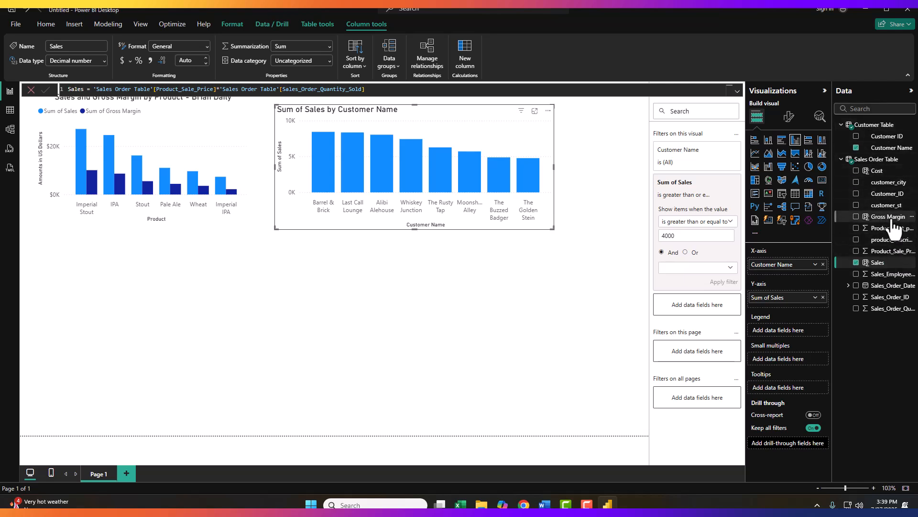
drag(891, 220, 803, 305)
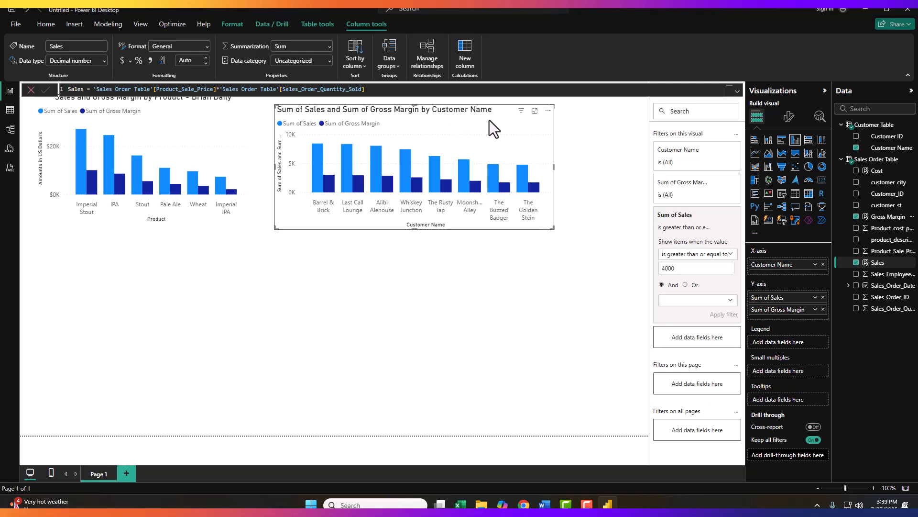
- Open the customer chart's general formatting options to edit its title
click(790, 121)
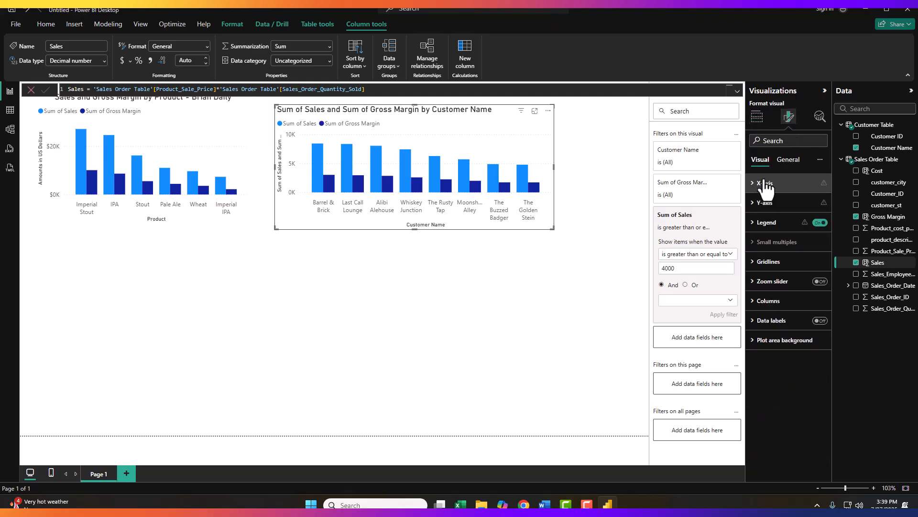
click(788, 160)
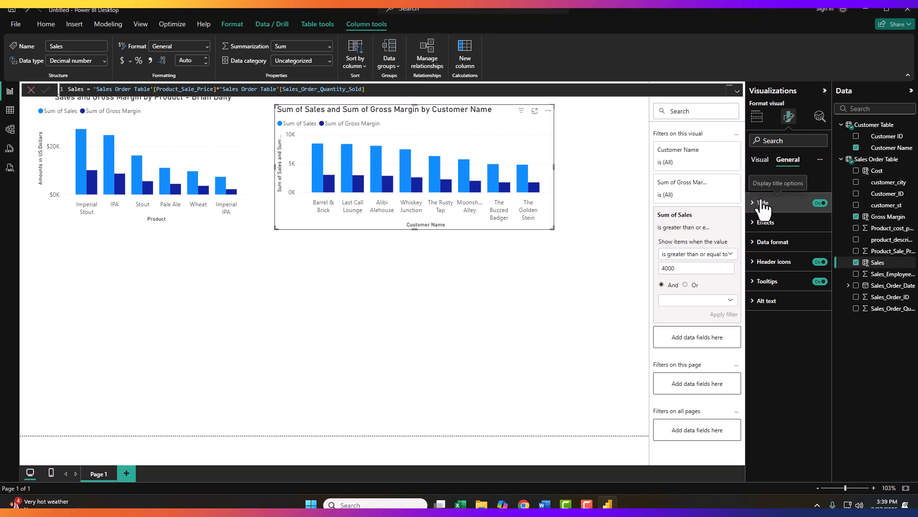
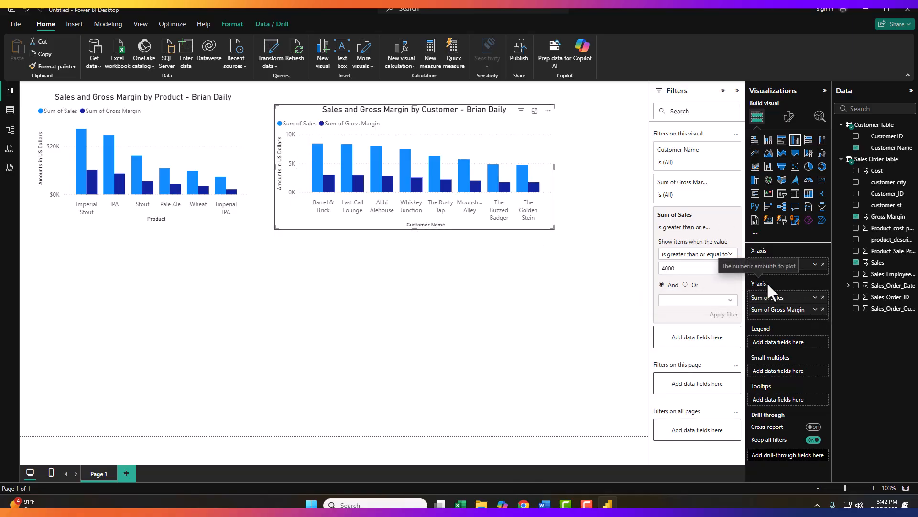
- Rename the customer chart's Y-axis fields for this visual to Sales and Gross Margin, dropping the "Sum of" prefix
click(816, 298)
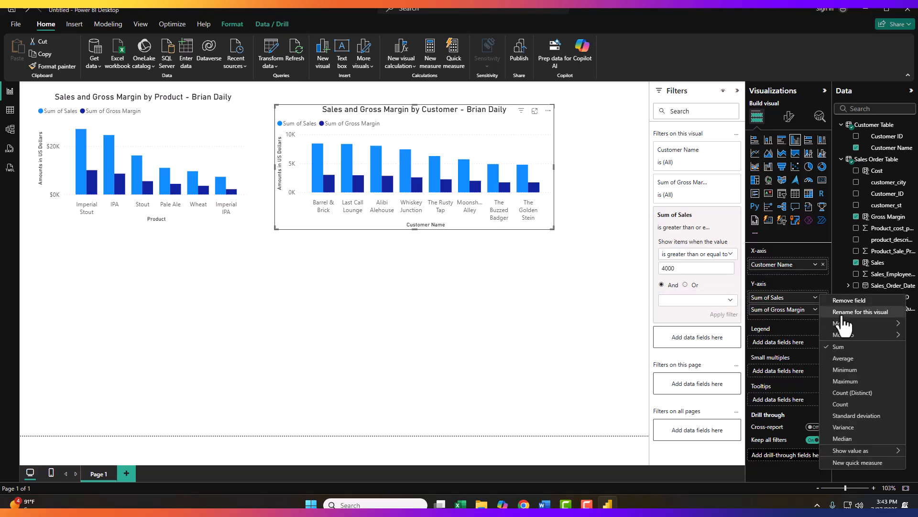
click(842, 313)
drag(772, 298, 744, 289)
key(BackSpace)
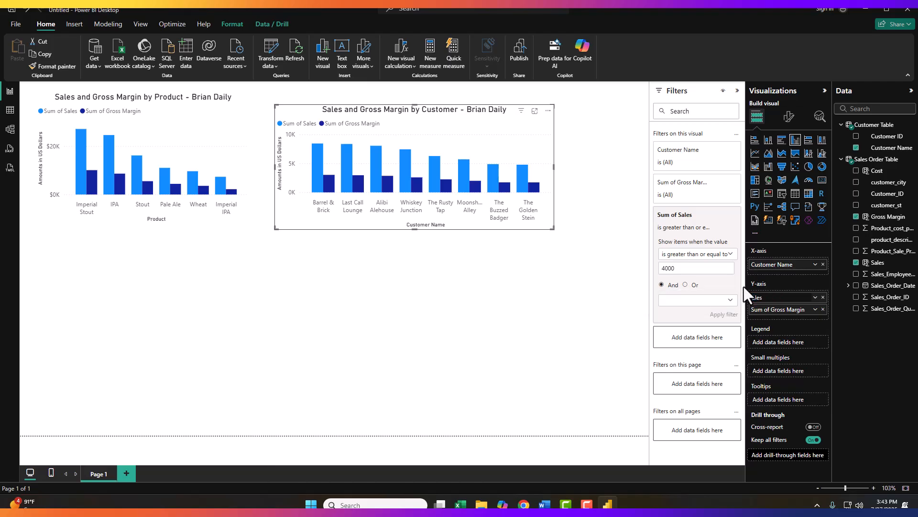
key(Return)
click(815, 310)
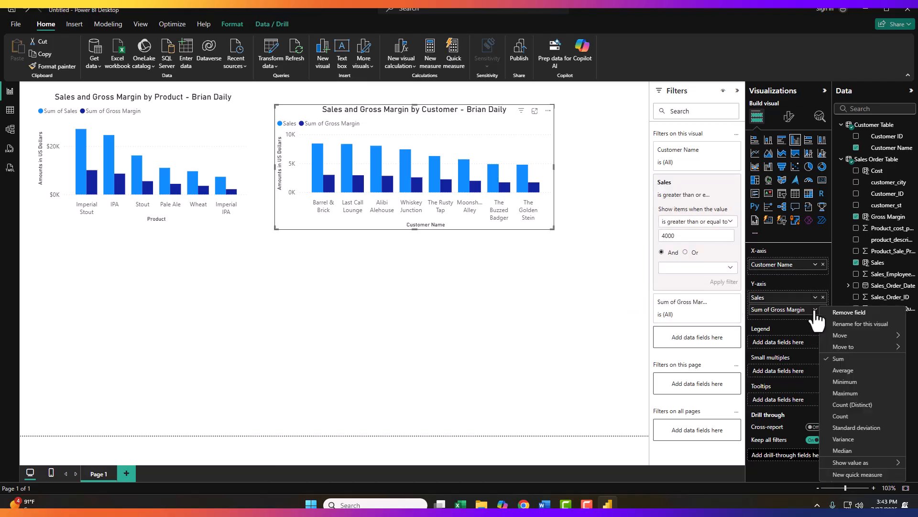
click(842, 324)
drag(772, 309, 753, 309)
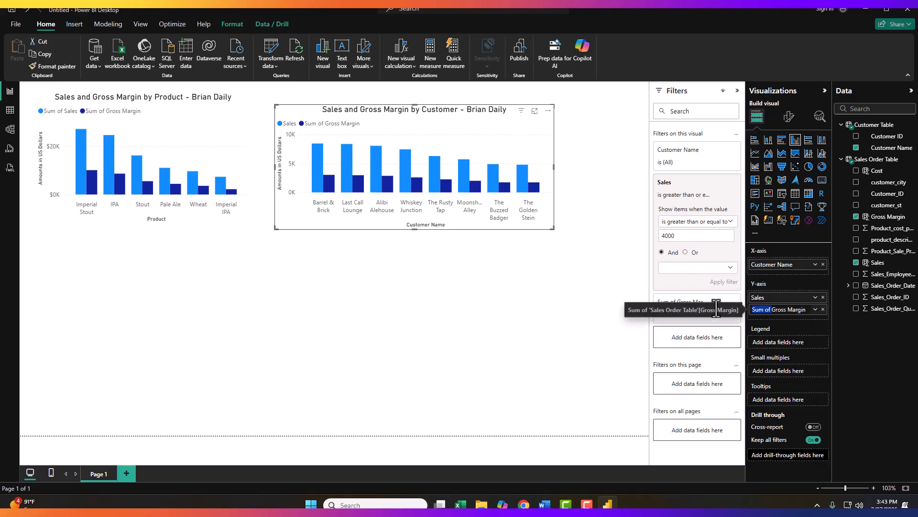
key(BackSpace)
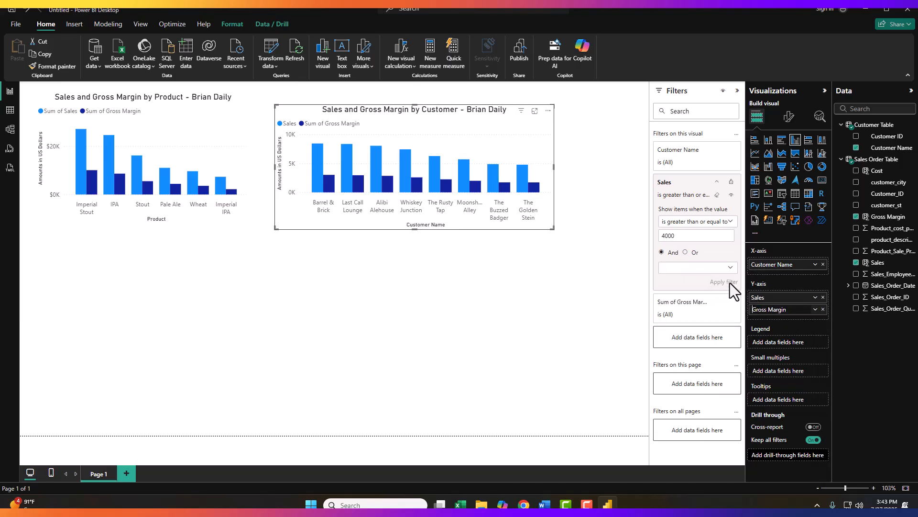
key(Return)
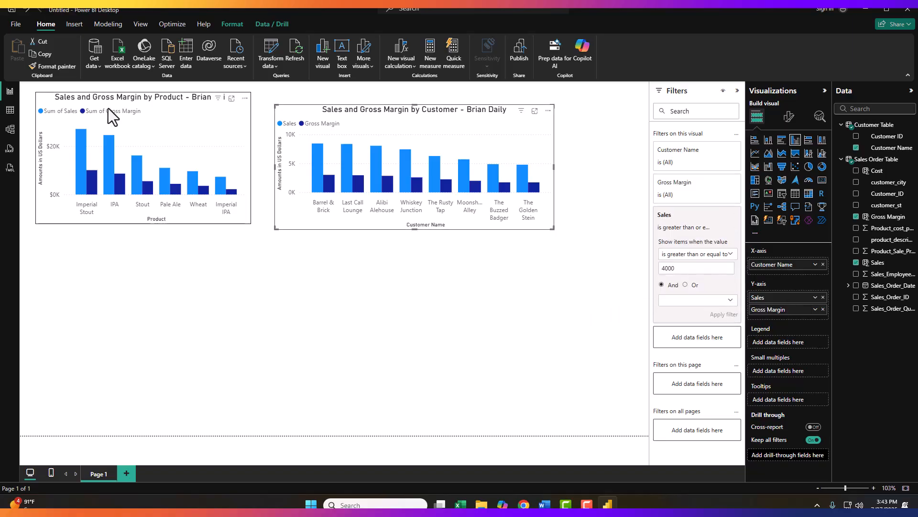
- Highlight the Sales and Gross Margin series by selecting their legend entries in the charts
click(95, 112)
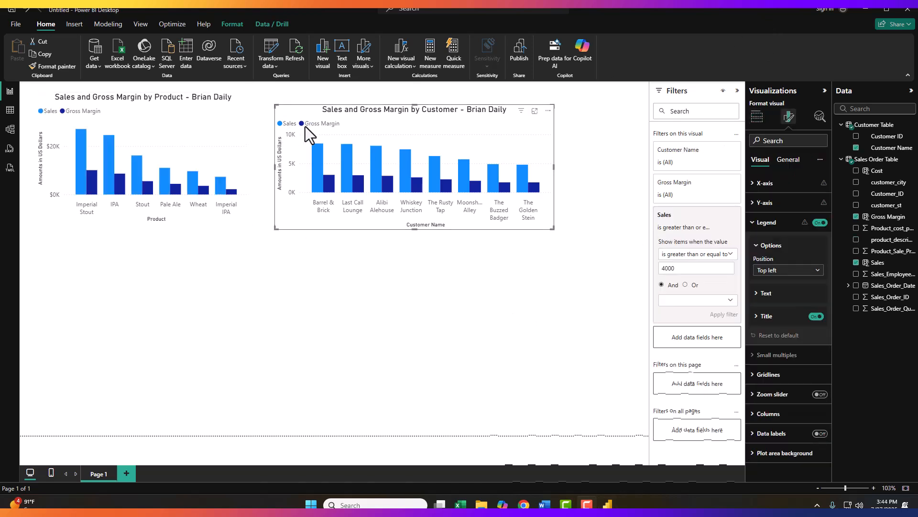
click(315, 125)
click(287, 124)
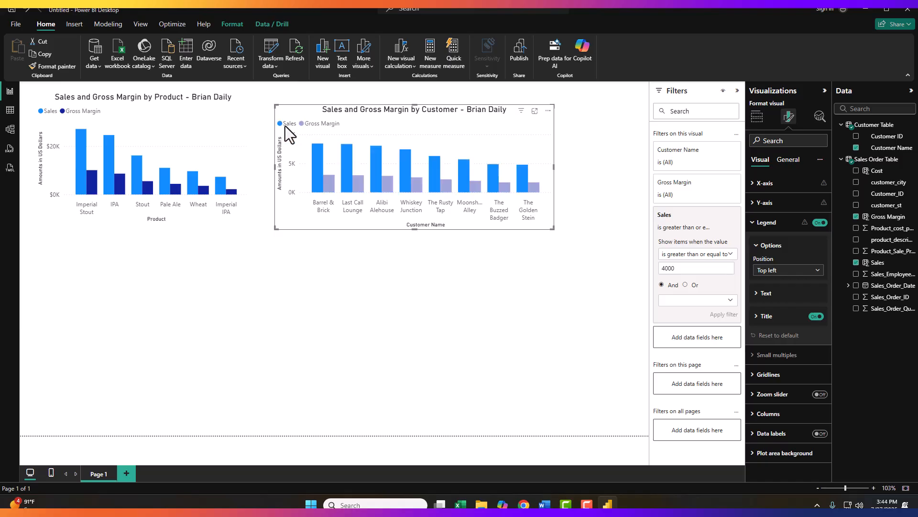
click(314, 125)
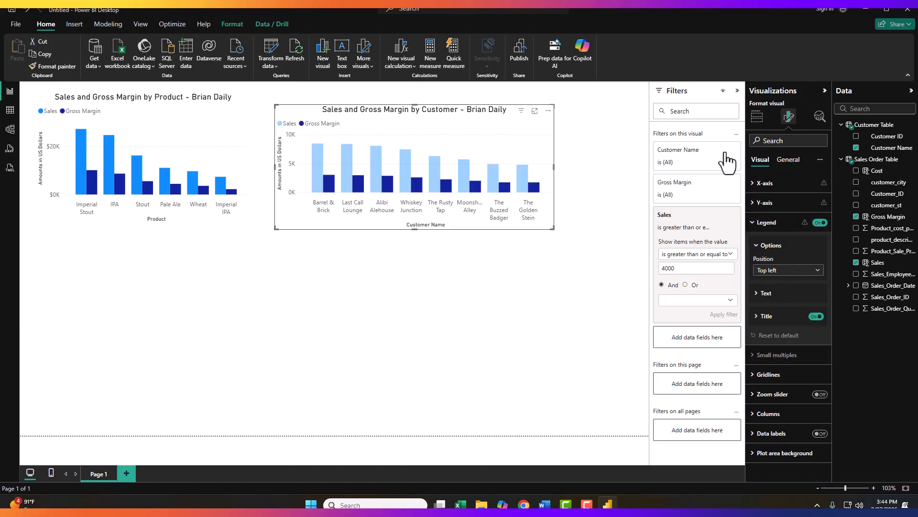
click(564, 275)
- Set the customer chart's legend position to Bottom right
click(535, 165)
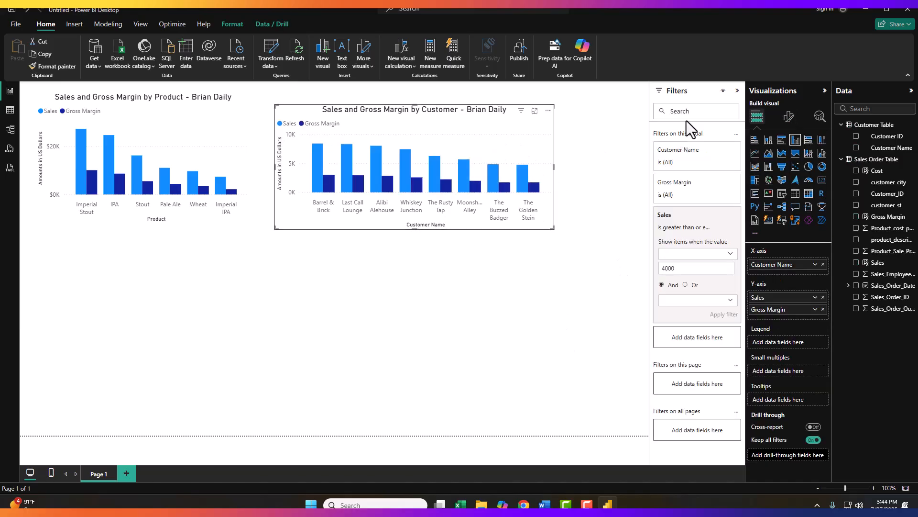
click(788, 116)
click(766, 227)
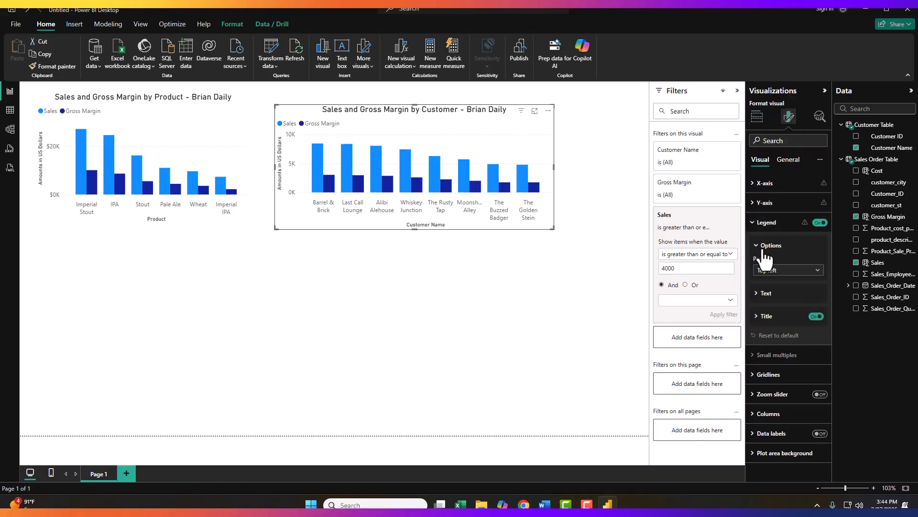
click(788, 270)
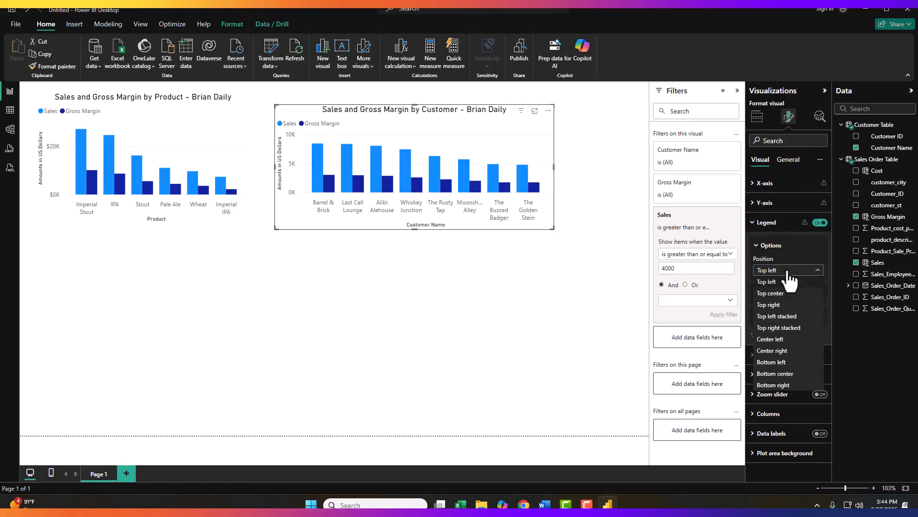
click(787, 374)
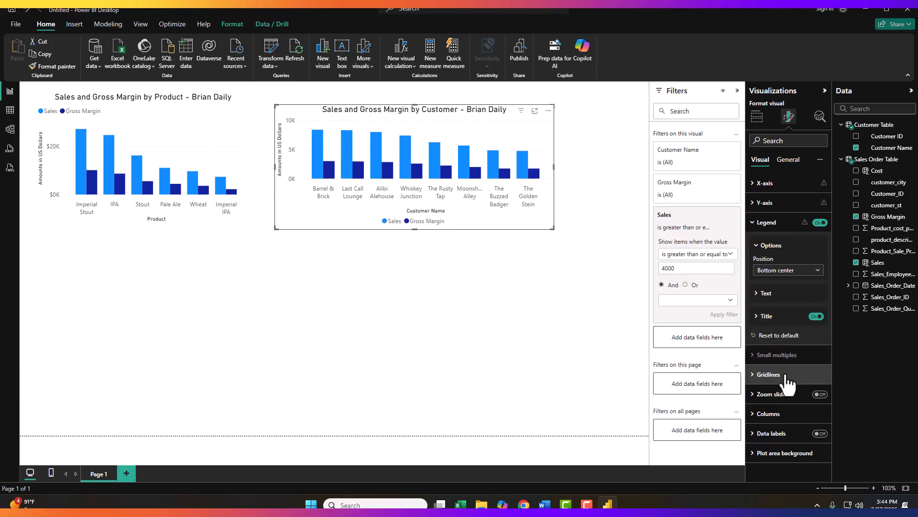
click(793, 270)
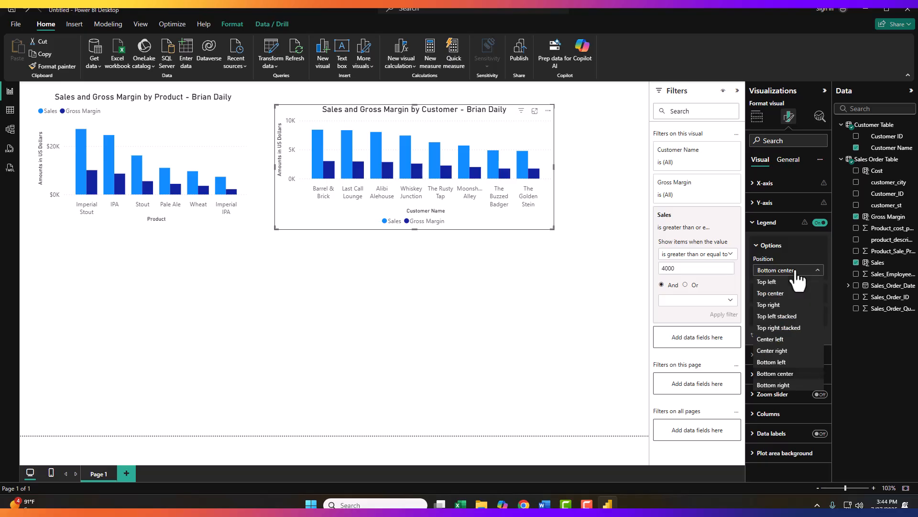
click(785, 385)
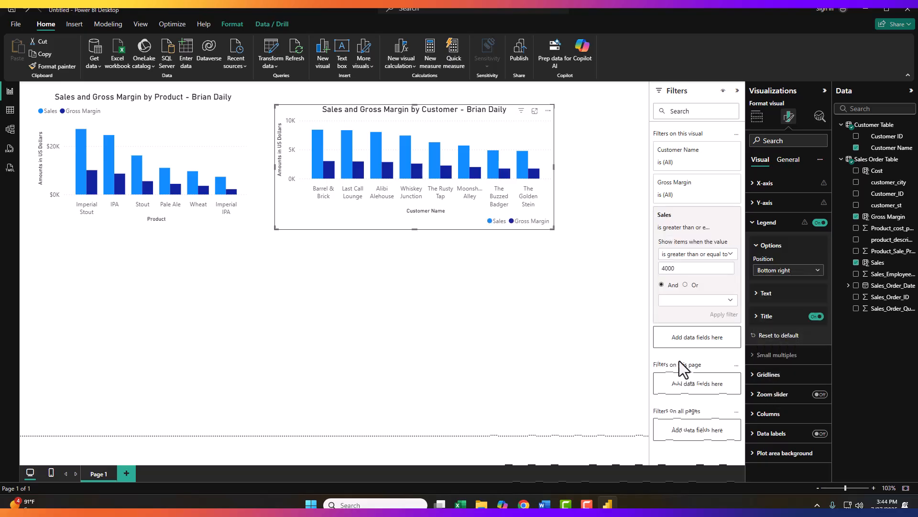
- Set the product chart's legend position to Bottom right
click(115, 124)
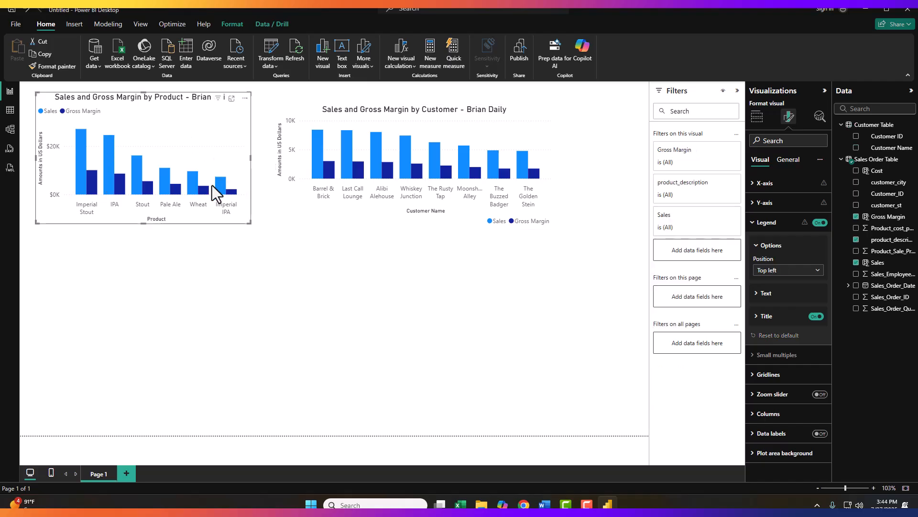
click(805, 271)
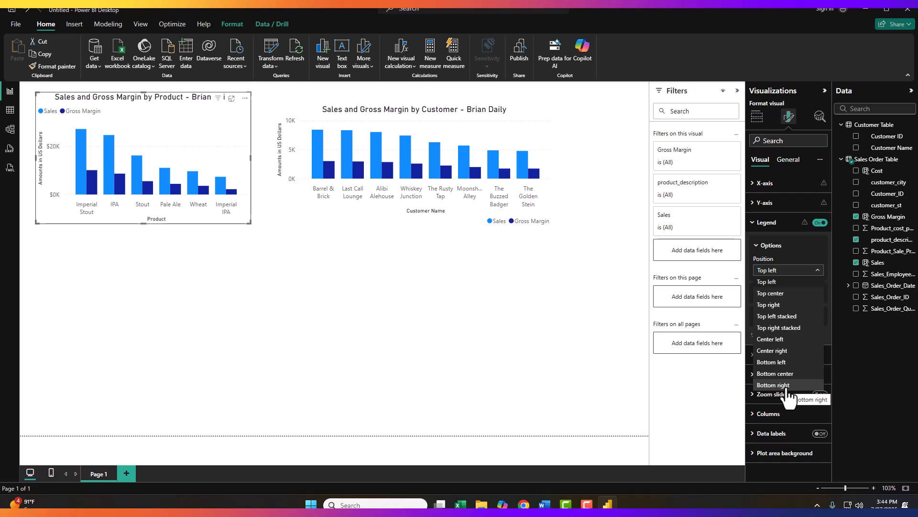
click(774, 385)
click(265, 317)
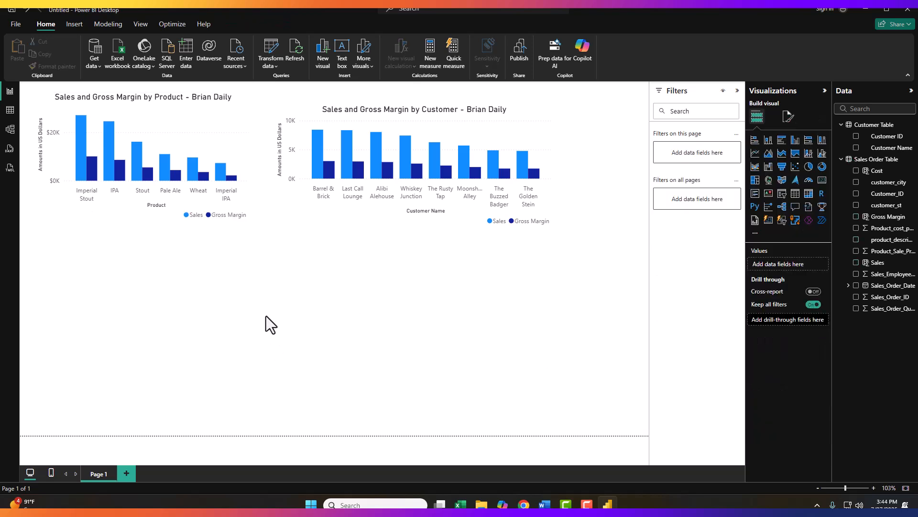
- Widen the customer chart toward the right edge of the canvas
click(388, 167)
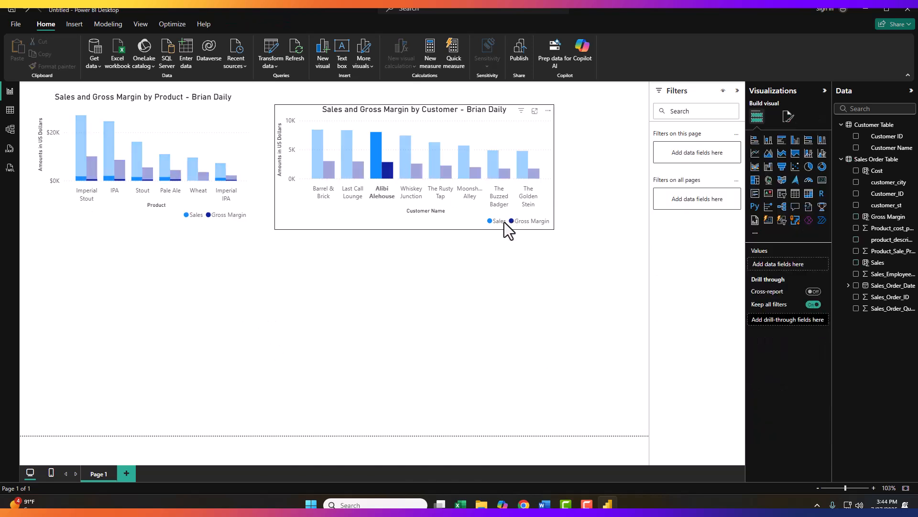
click(493, 163)
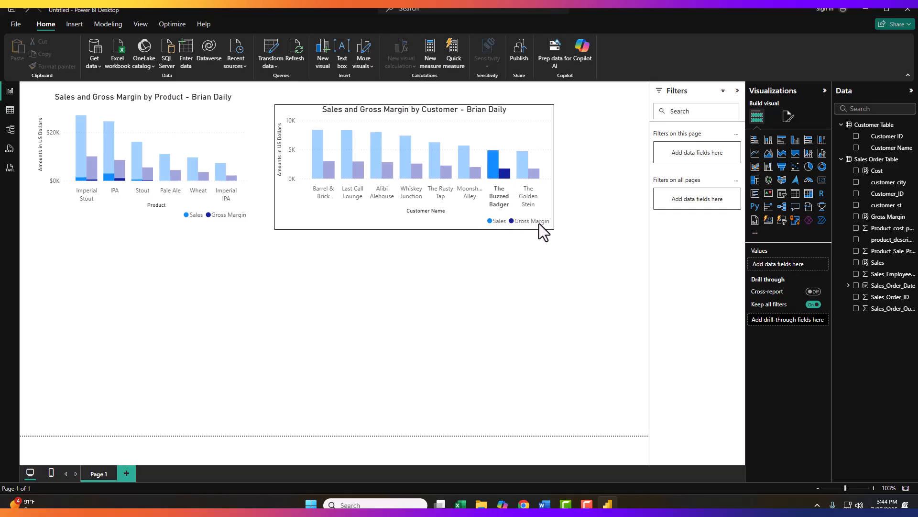
click(546, 210)
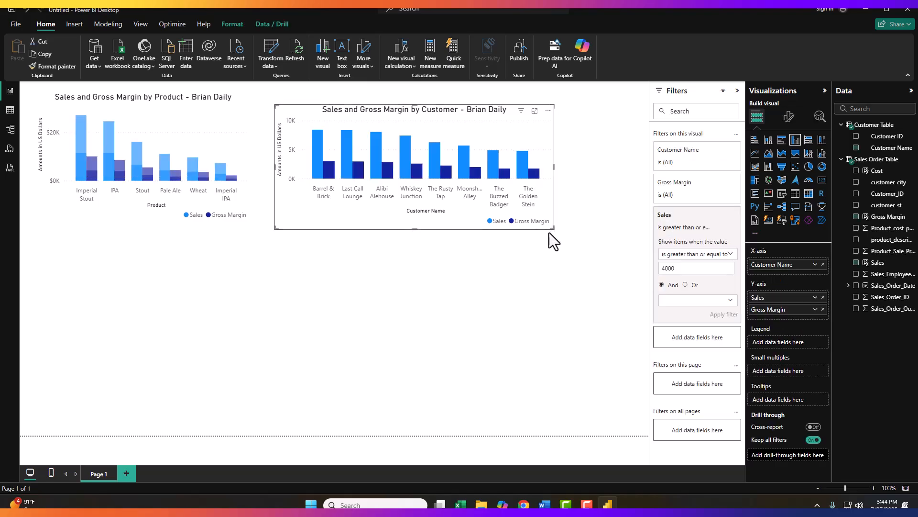
drag(554, 229, 580, 228)
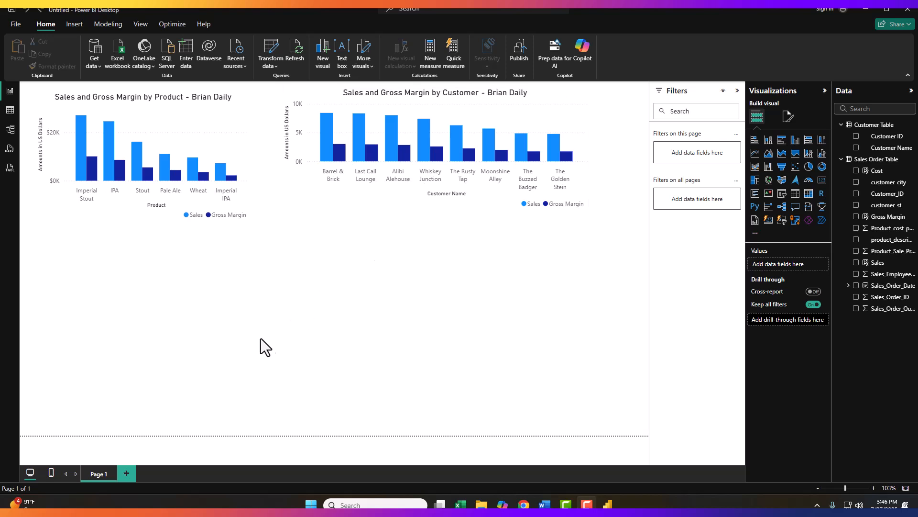
- Insert a map visual below the product chart and delete the stray empty visual
double_click(289, 318)
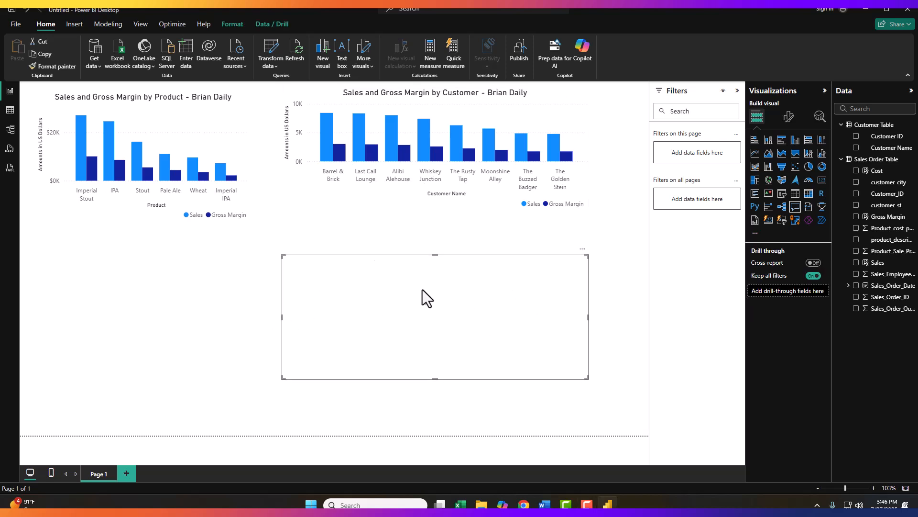
click(203, 297)
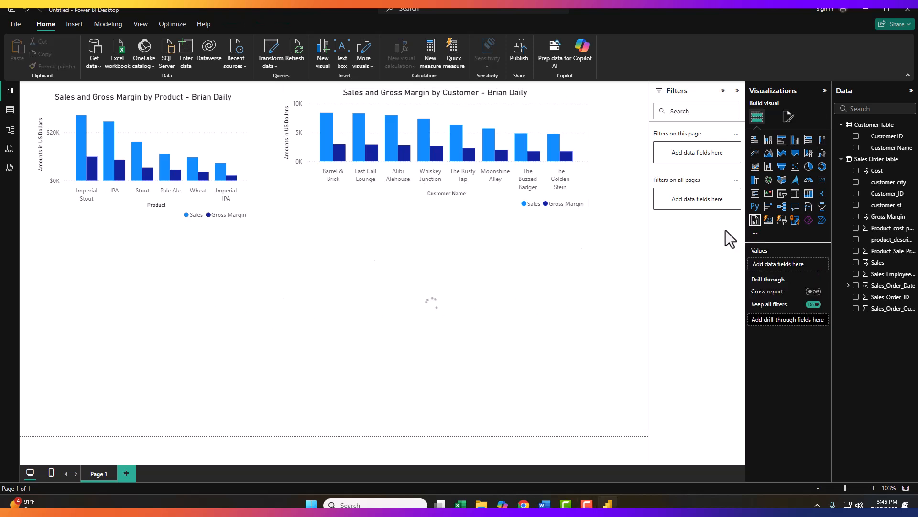
click(782, 180)
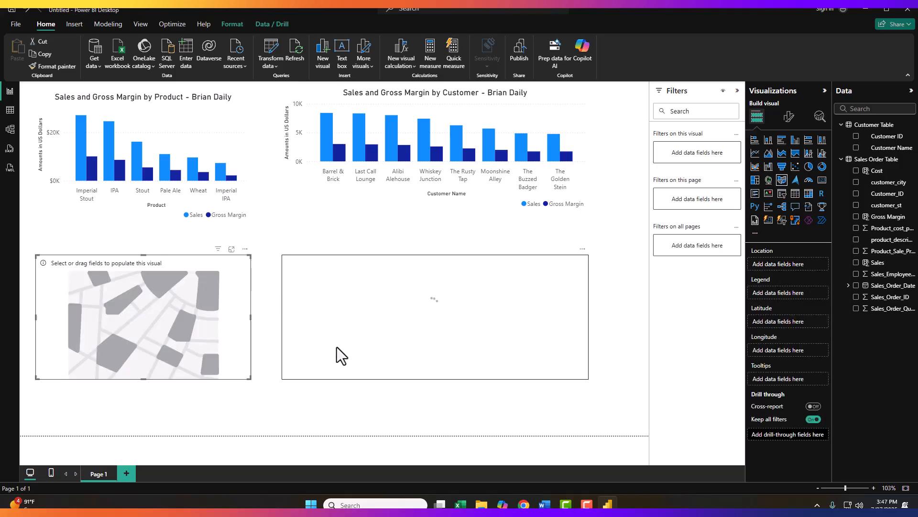
click(481, 273)
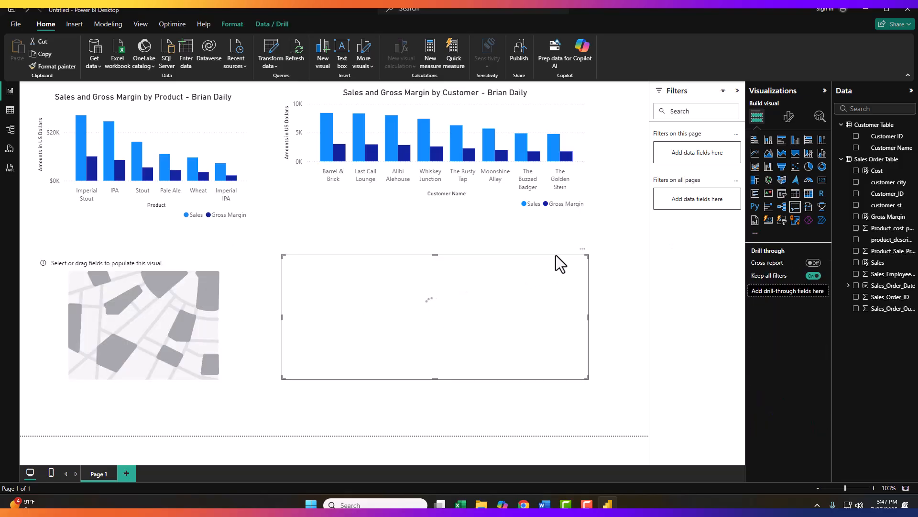
key(Delete)
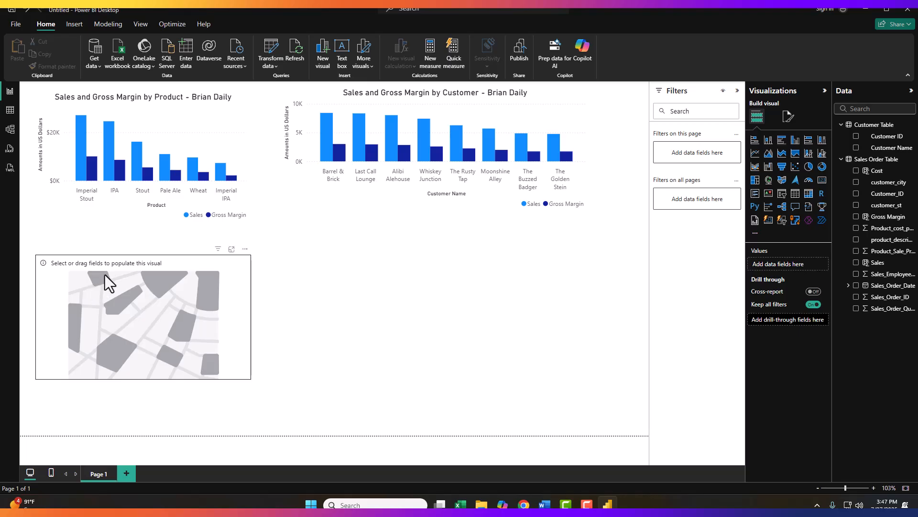
- Add customer_st as the map's Location field and inspect the plotted state bubbles
click(172, 286)
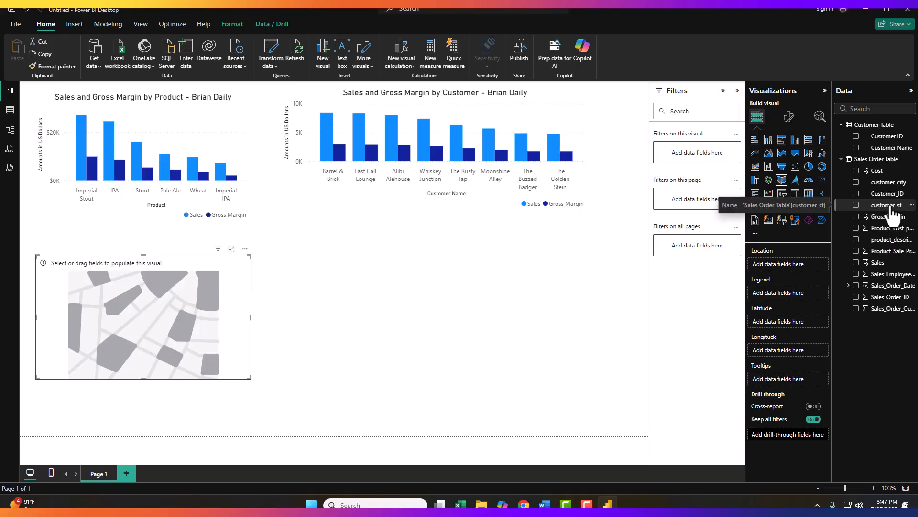
drag(890, 210, 791, 264)
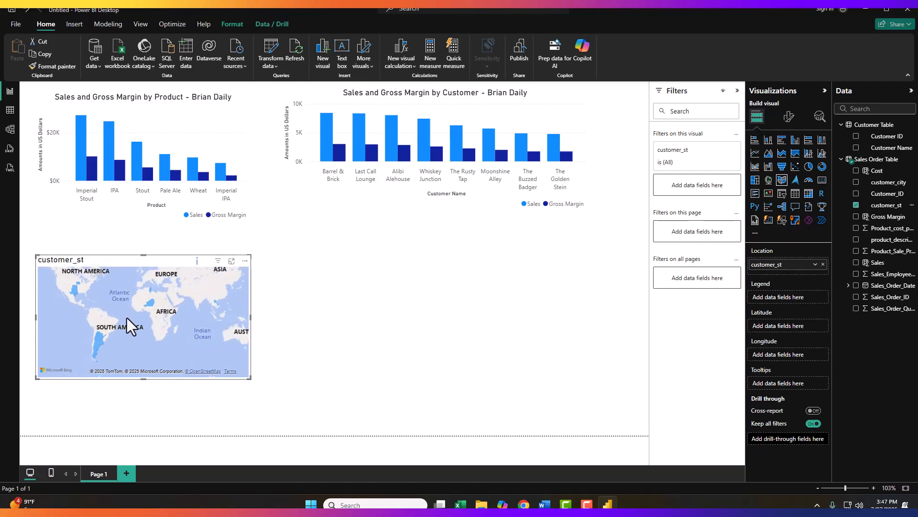
scroll(142, 309, up, 3)
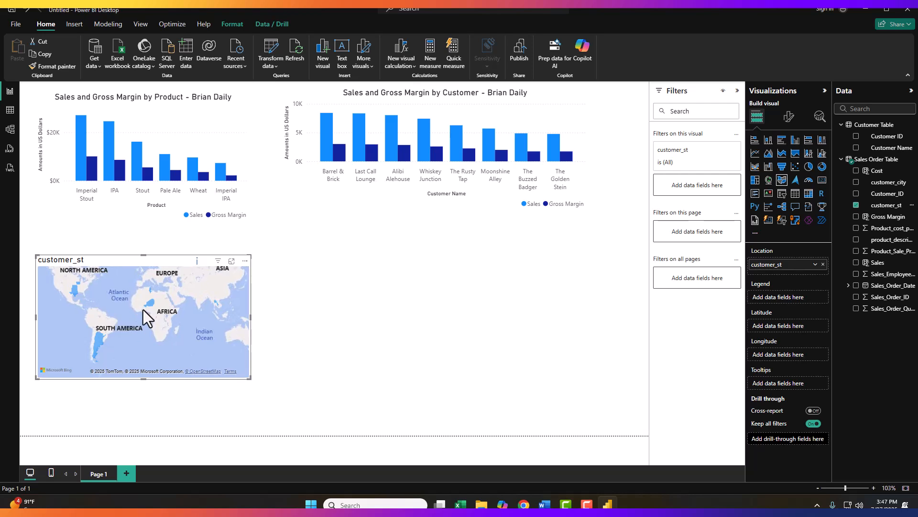
mouse_move(156, 299)
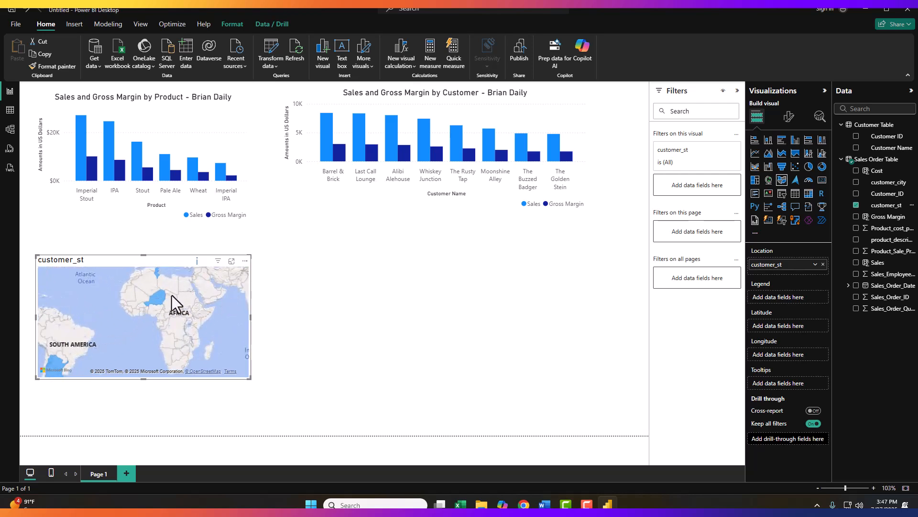
click(157, 297)
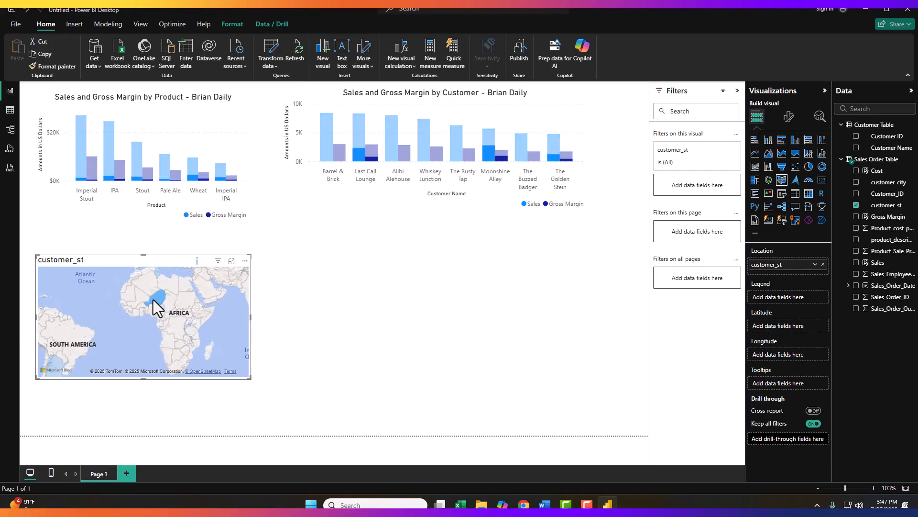
mouse_move(156, 303)
click(55, 366)
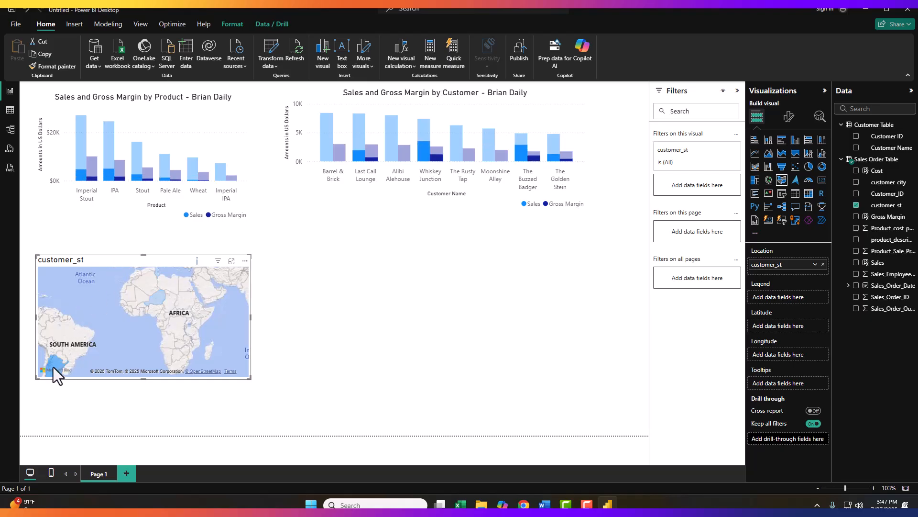
mouse_move(54, 367)
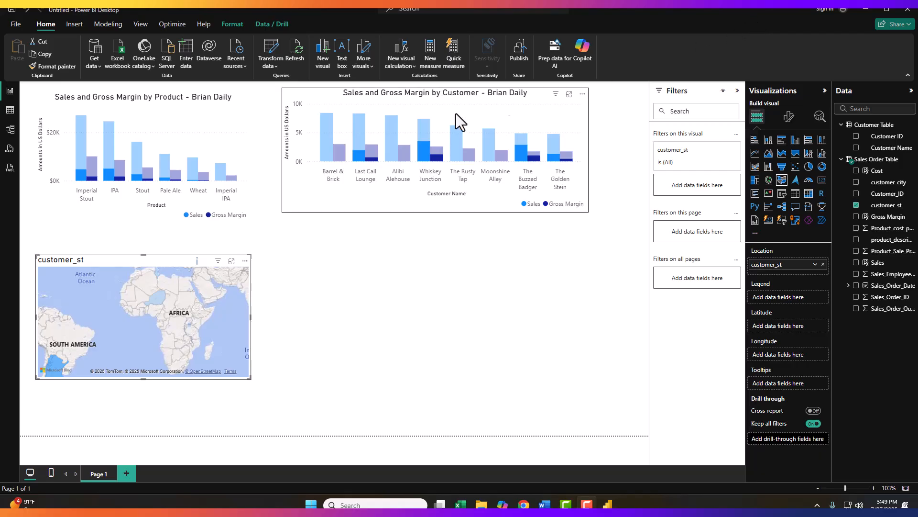
- Switch to the table view of the Sales Order Table data
click(10, 111)
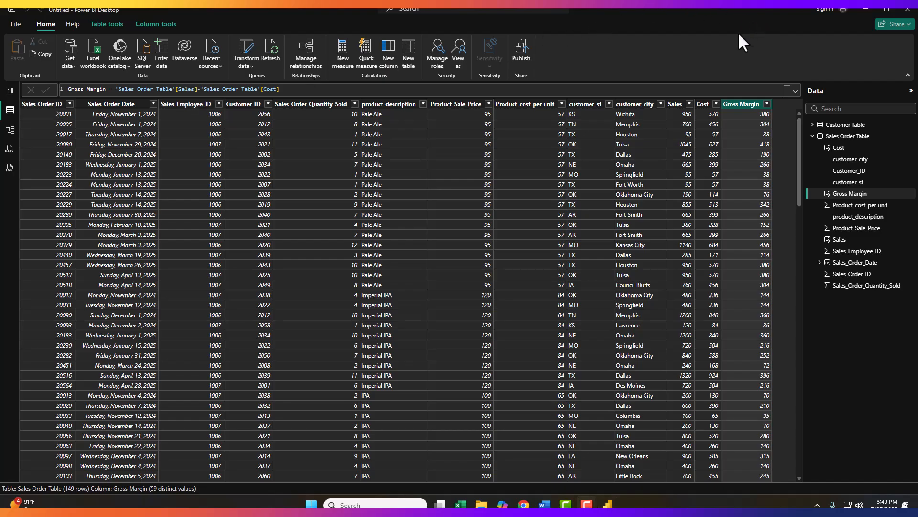
- Set the customer_st column's data category to State or Province
click(584, 107)
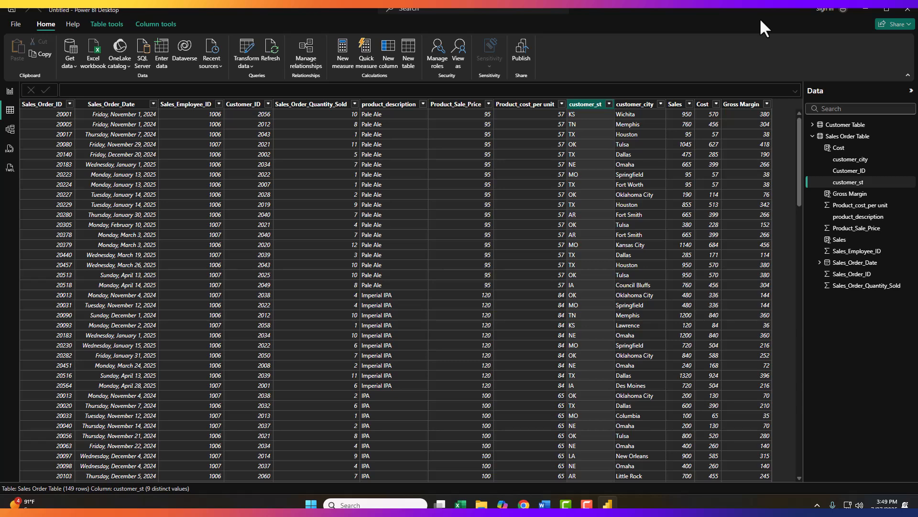
click(154, 27)
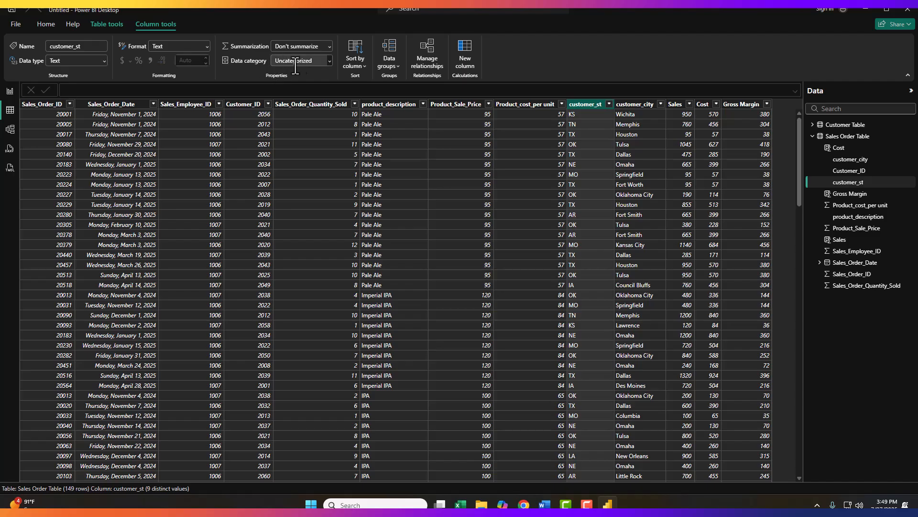
click(328, 60)
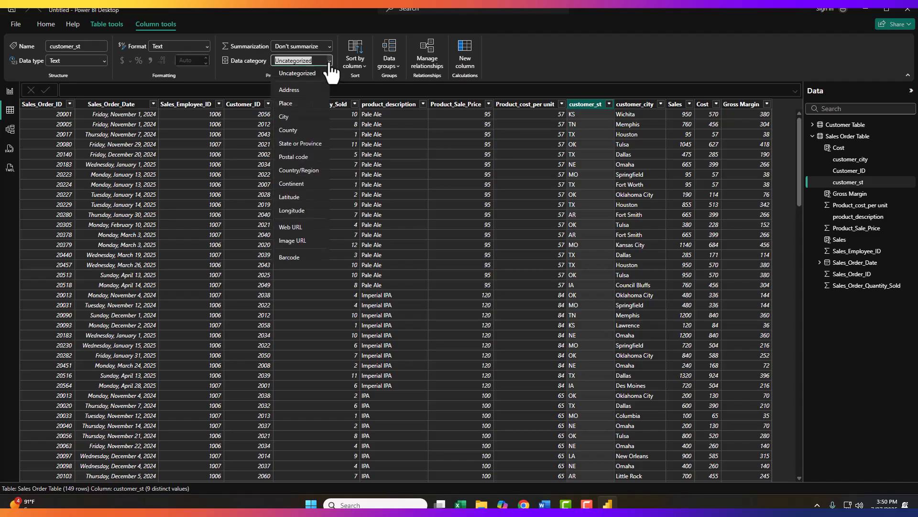
click(290, 145)
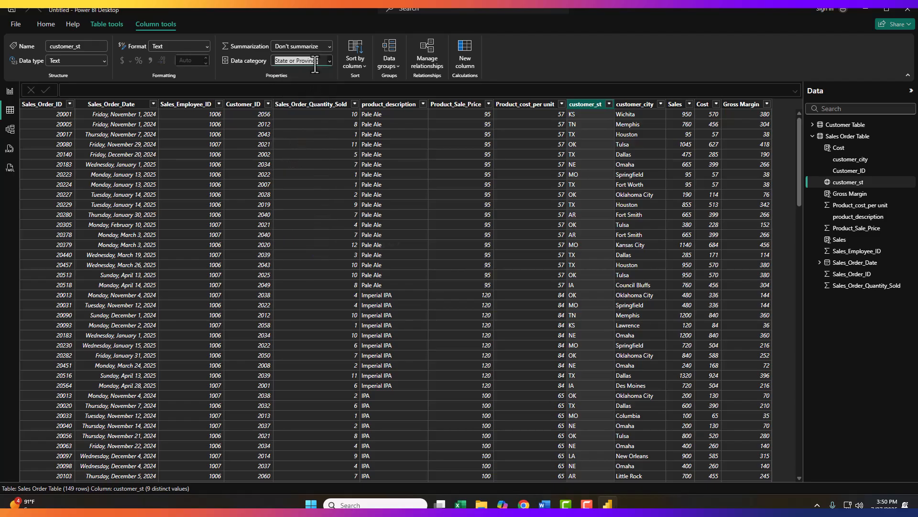
- Add the Sales field to the map's Tooltips in the report view
click(10, 91)
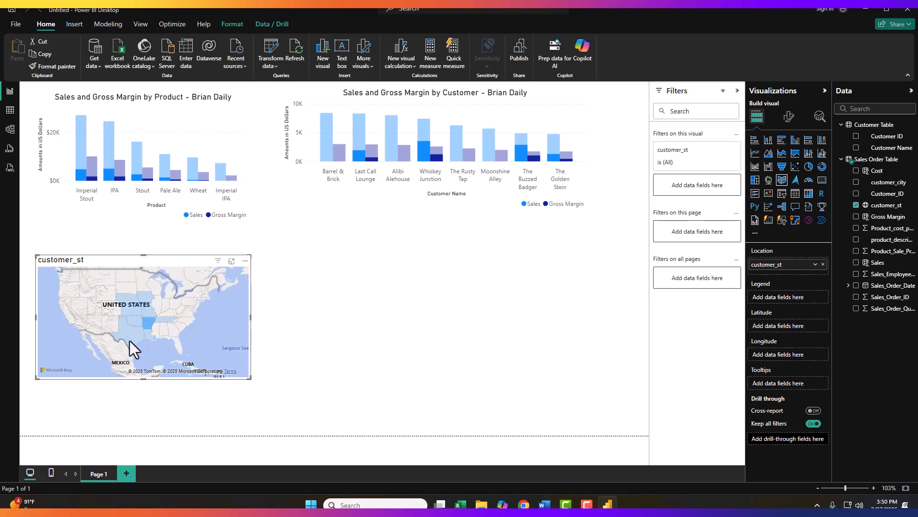
mouse_move(145, 316)
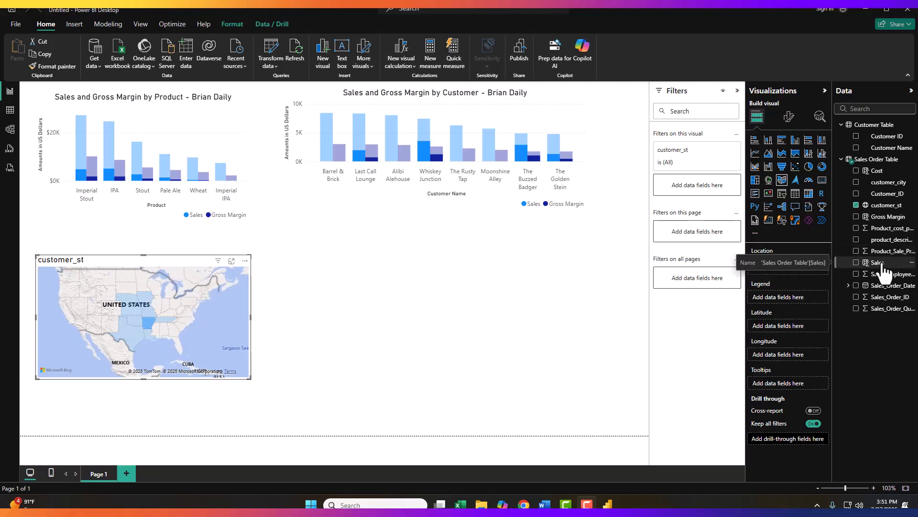
drag(882, 268, 787, 382)
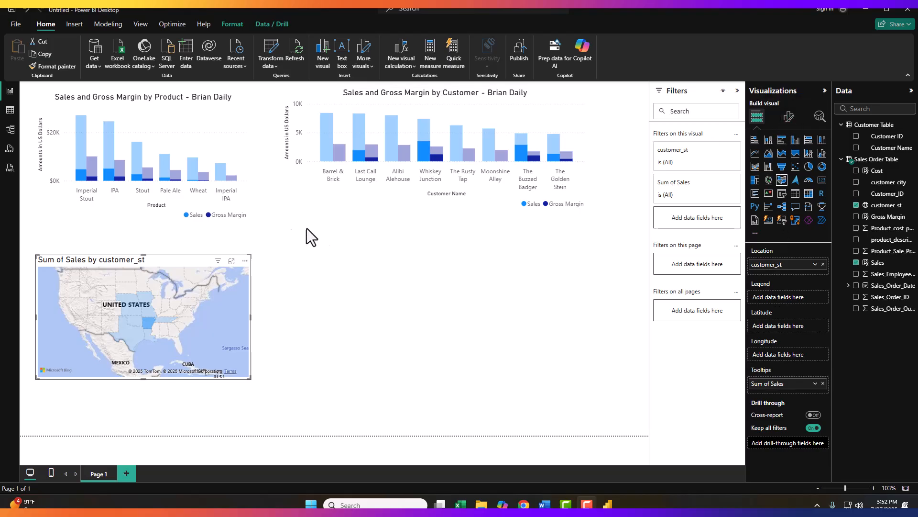
- Apply gradient conditional fill colors to the map's states, with a purple color for the highest value
click(788, 119)
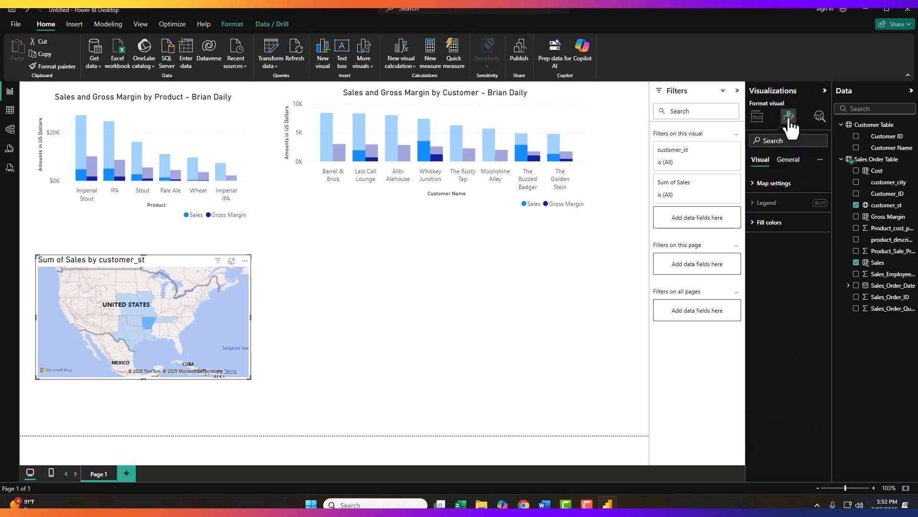
click(754, 222)
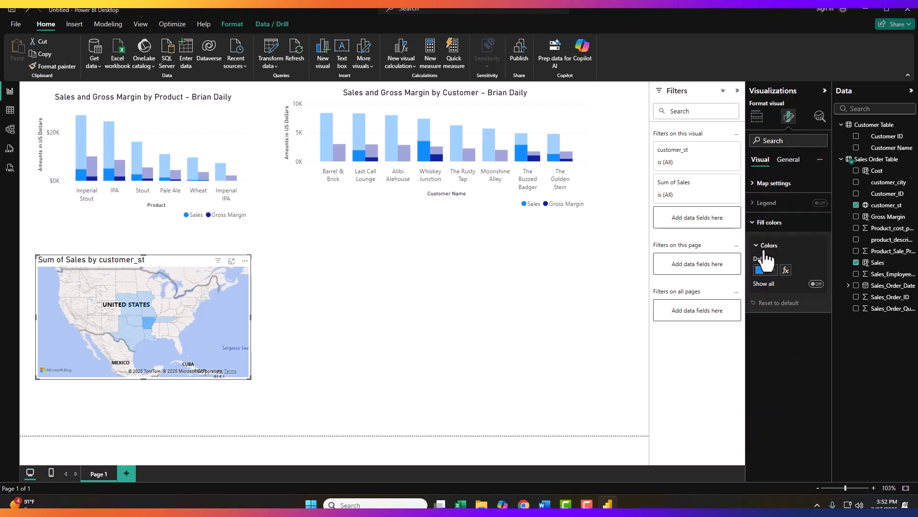
click(786, 271)
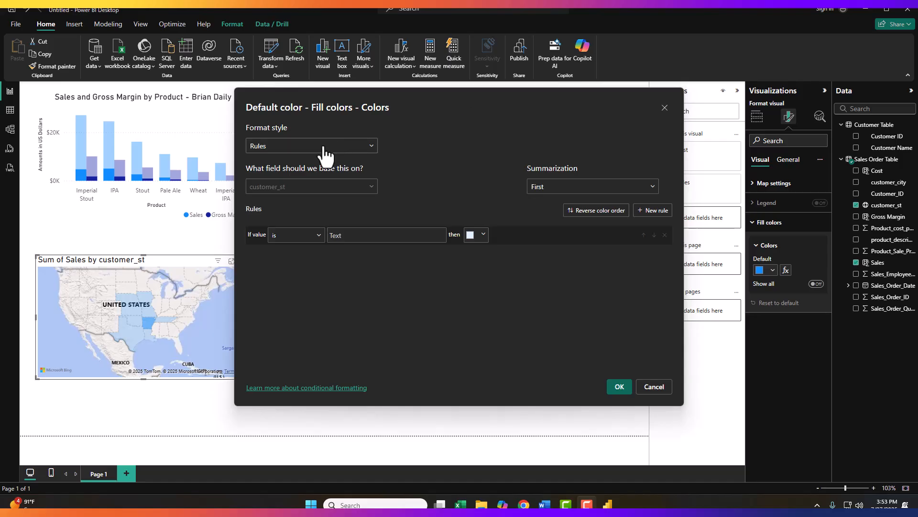
click(306, 147)
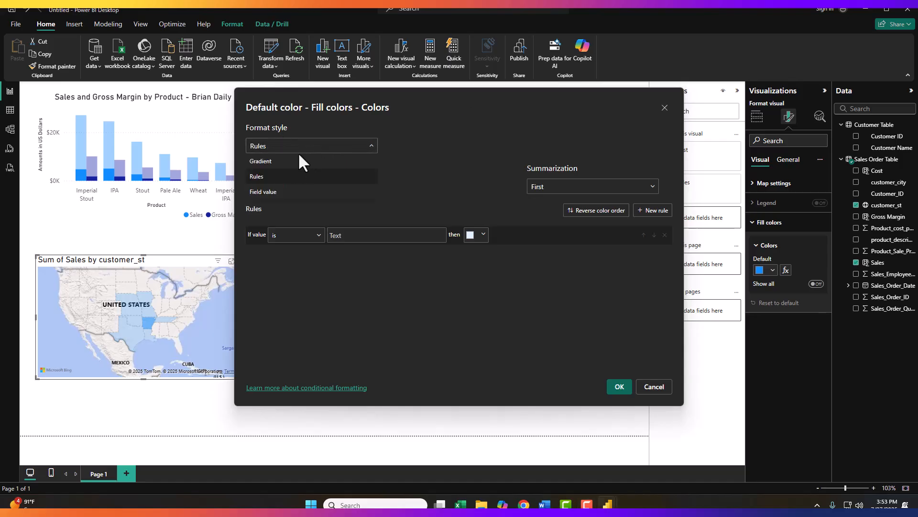
click(292, 161)
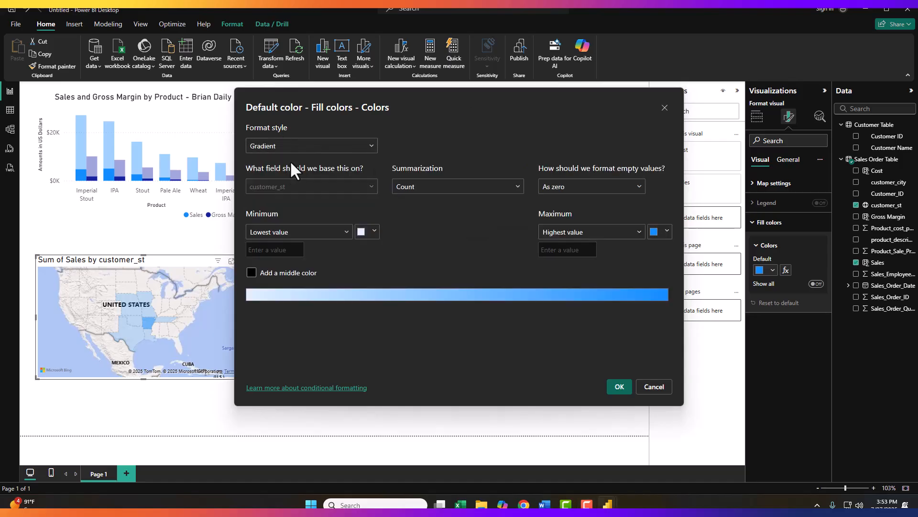
click(669, 237)
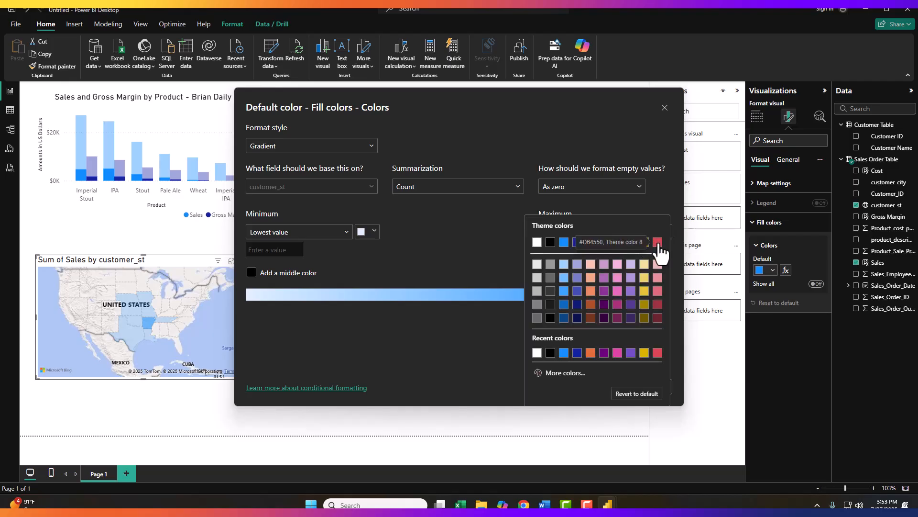
click(659, 243)
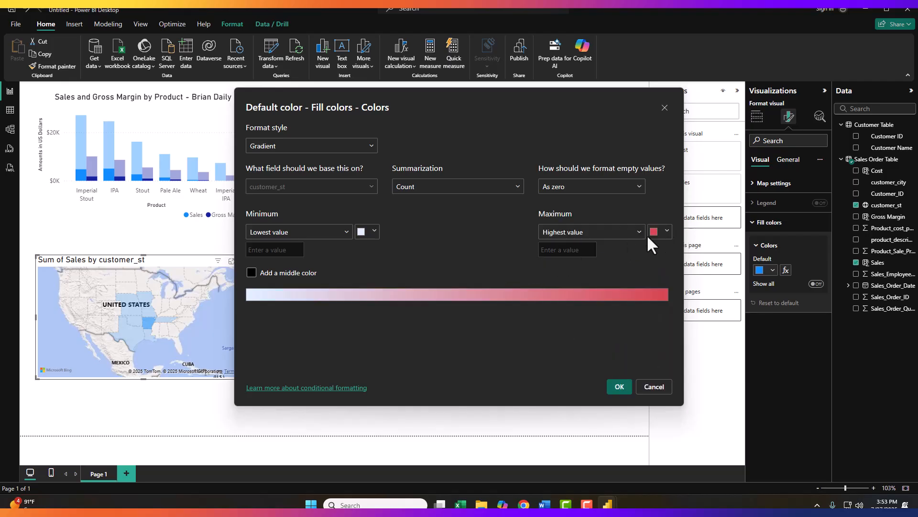
click(665, 232)
click(642, 245)
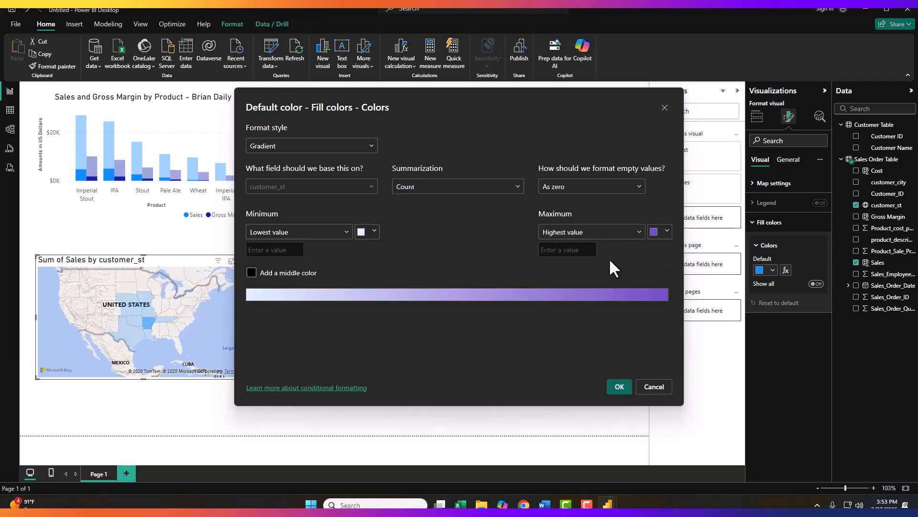
click(620, 387)
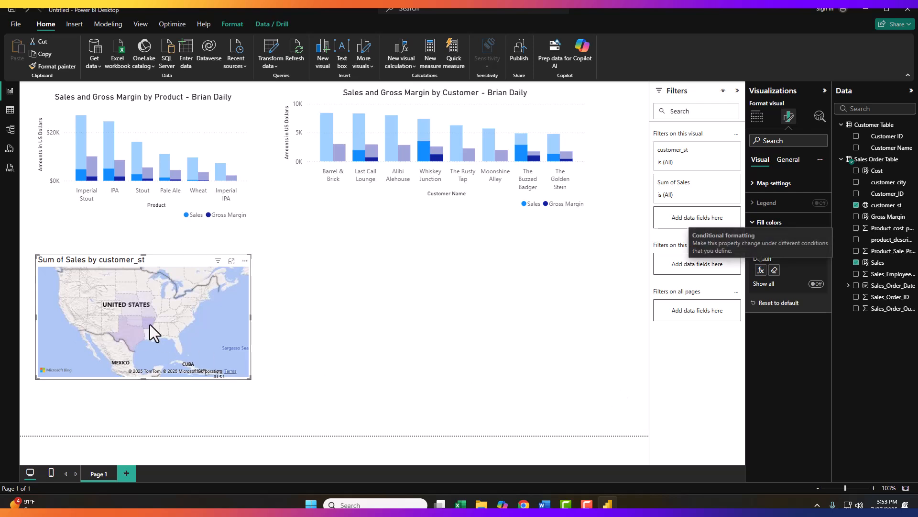
- Retitle the map visual as Sales by State
mouse_move(151, 324)
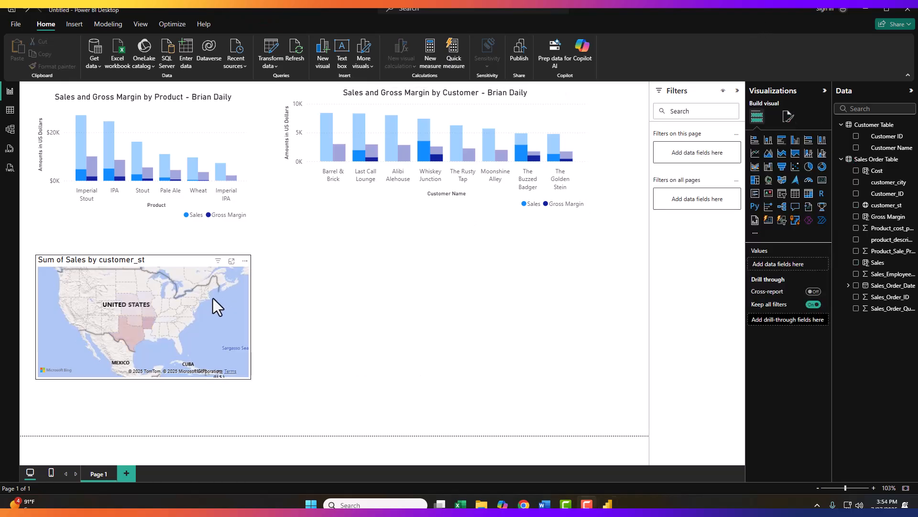
click(202, 299)
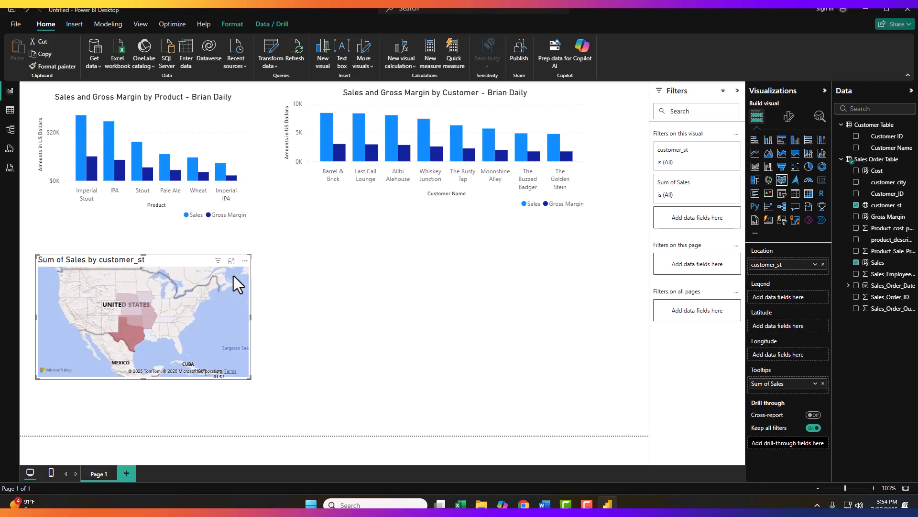
click(789, 116)
click(788, 163)
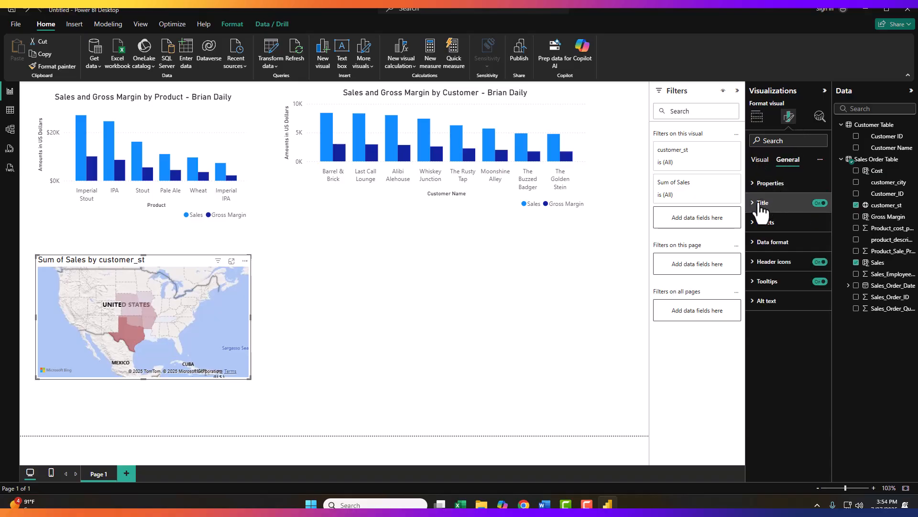
click(755, 205)
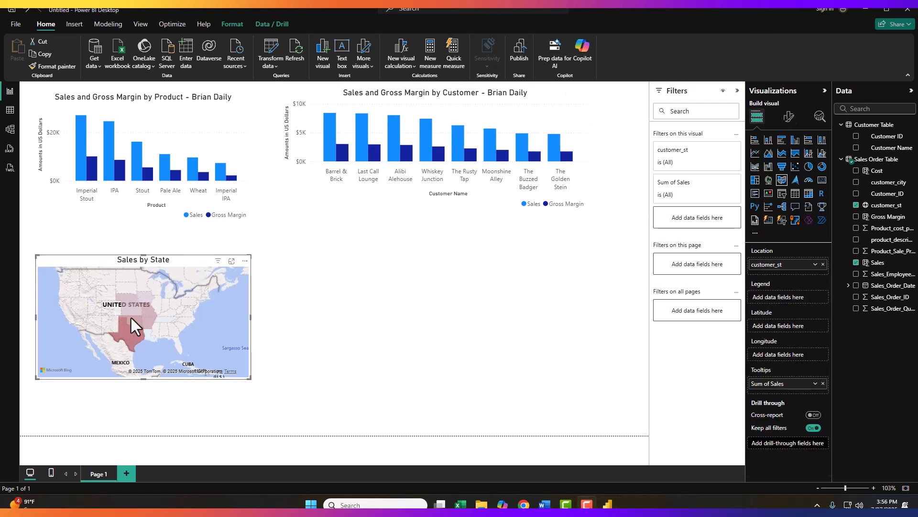
- Zoom and pan within the map to examine the state sales tooltips
mouse_move(131, 318)
scroll(129, 314, up, 3)
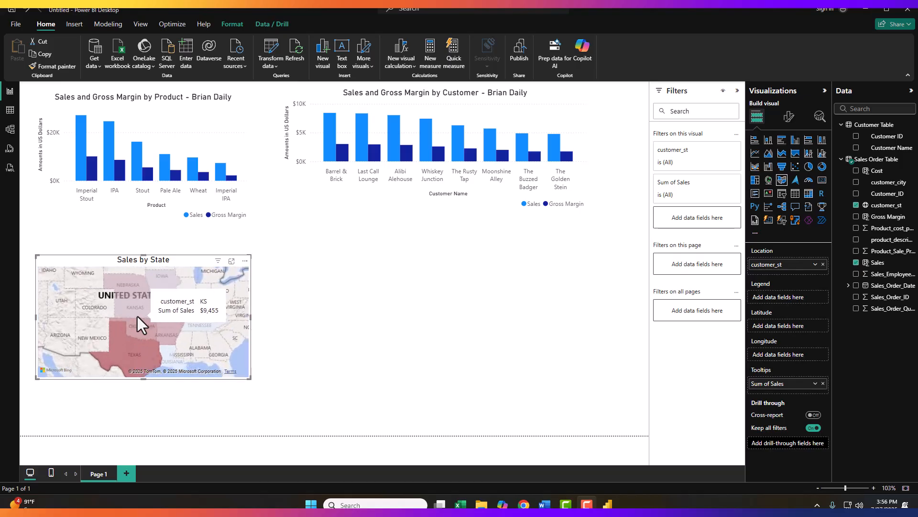
scroll(137, 317, down, 1)
scroll(137, 317, up, 1)
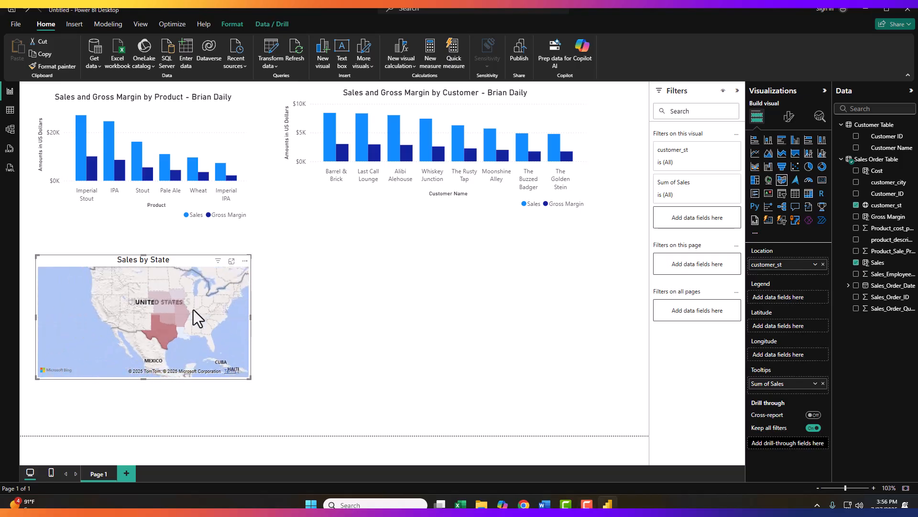
scroll(193, 309, down, 1)
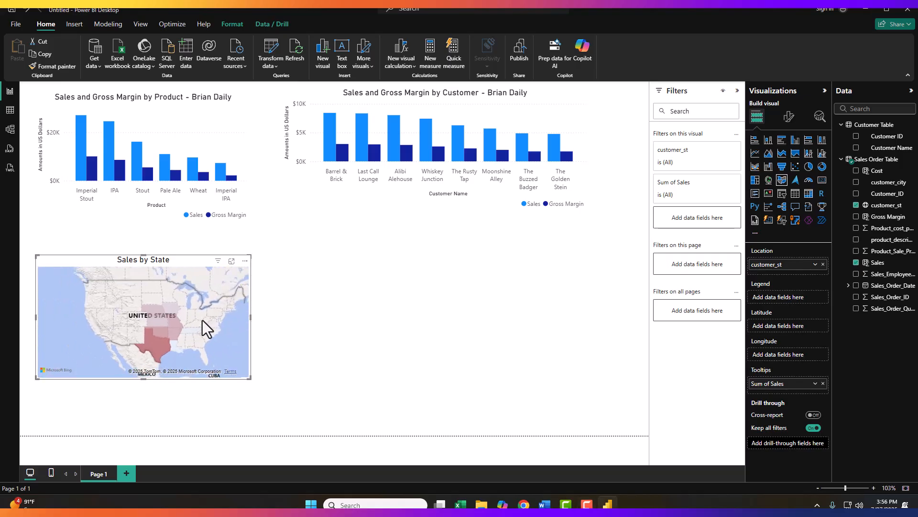
drag(193, 320, 187, 320)
scroll(186, 320, down, 1)
scroll(186, 319, up, 1)
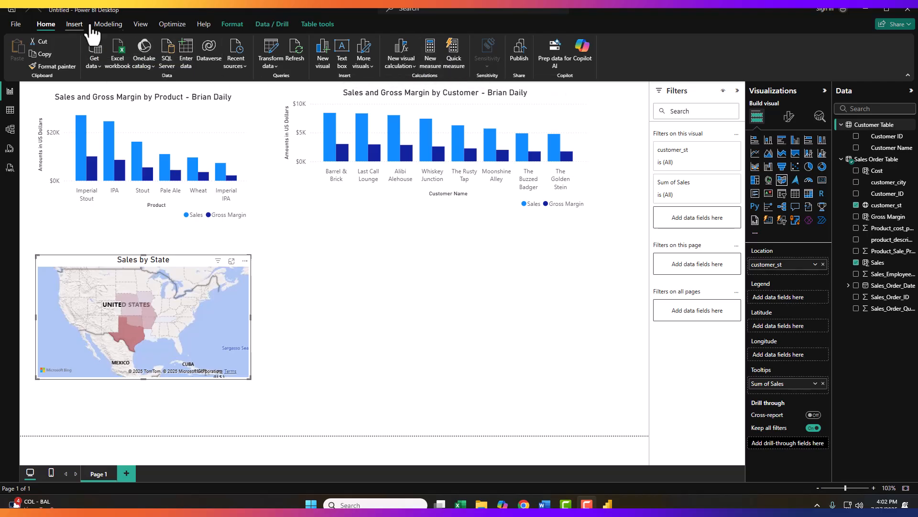
- Create a new measure named Gross Margin Percentage
click(429, 61)
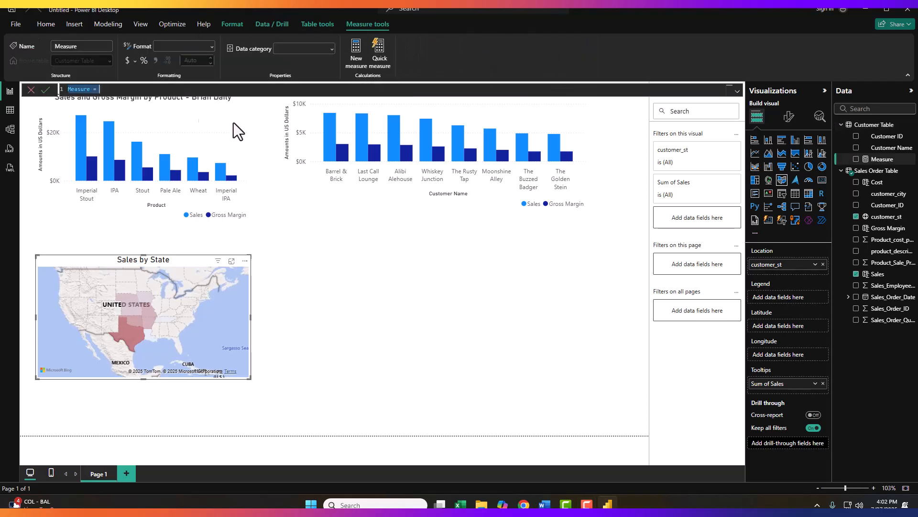
drag(108, 92, 53, 92)
text(Gross Margin Percentage)
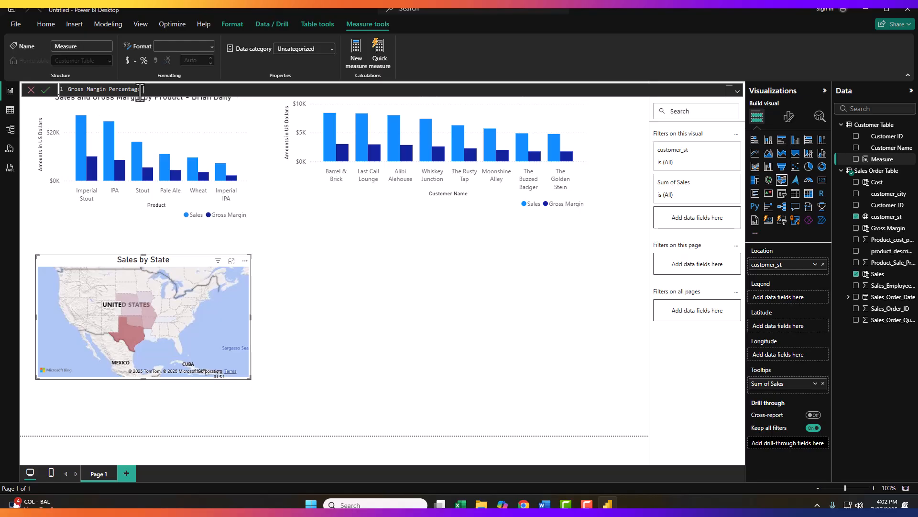
click(750, 15)
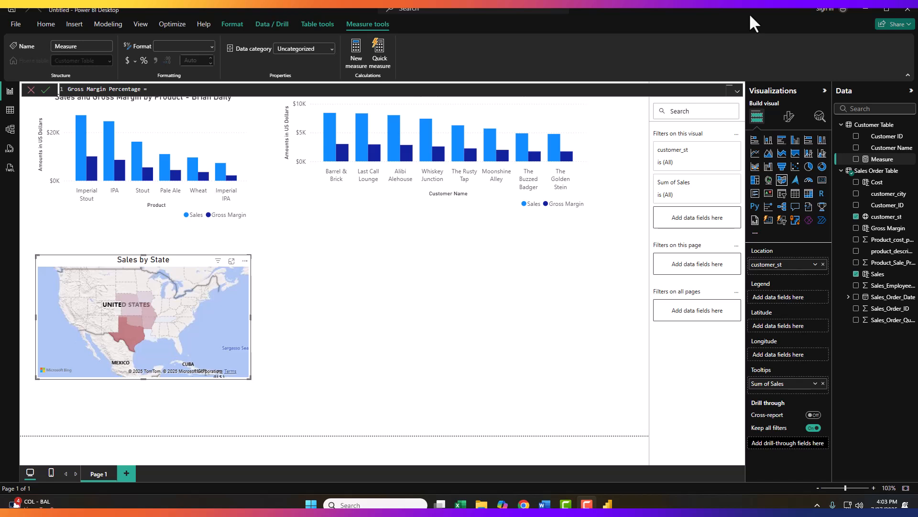
- Start the measure formula as DIVIDE(SUM('Sales Order Table'[Gross Margin]) for the numerator
click(185, 89)
text(DIVIDE)
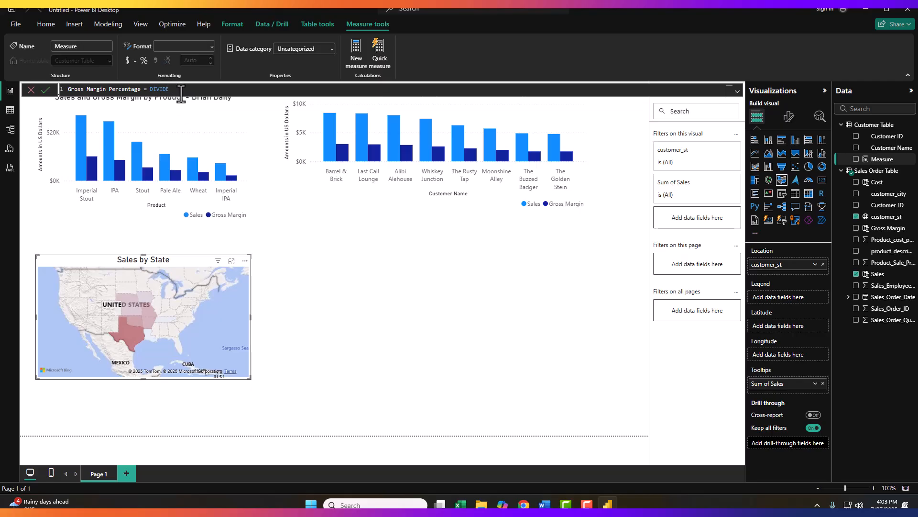
key(BackSpace)
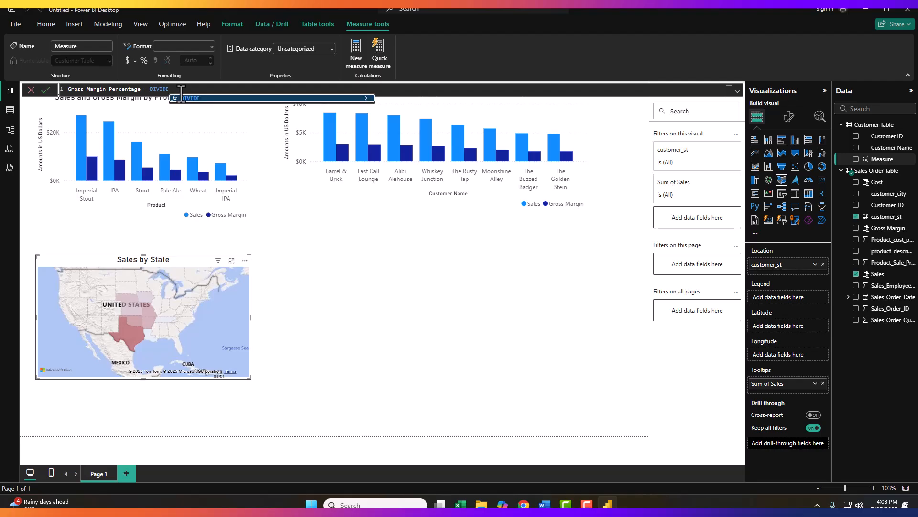
text(()
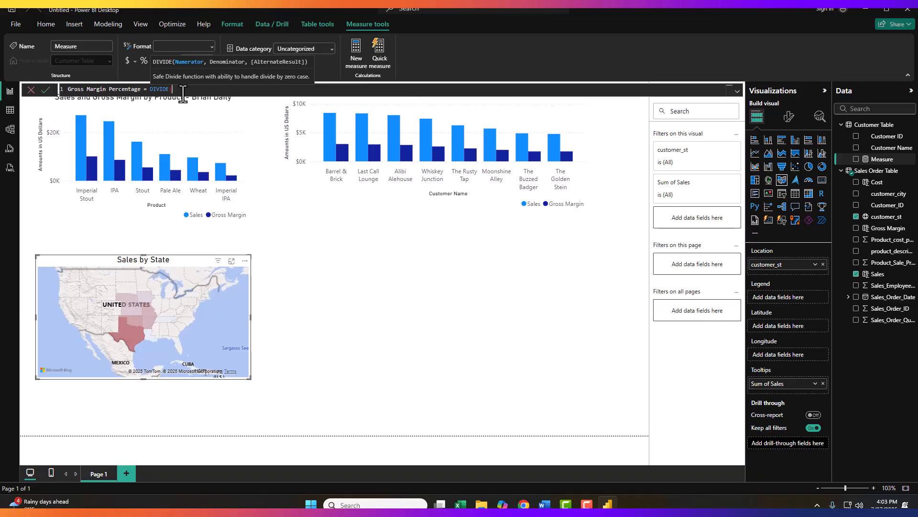
text(SUM)
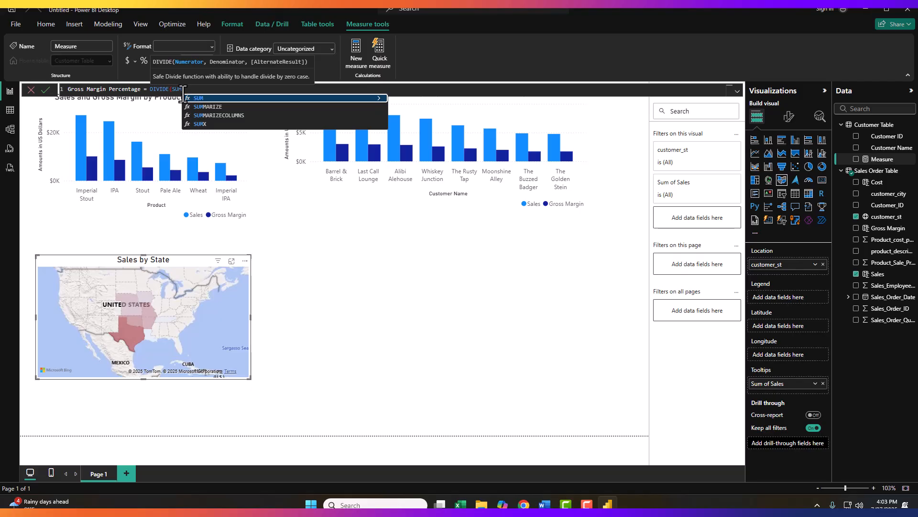
text(()
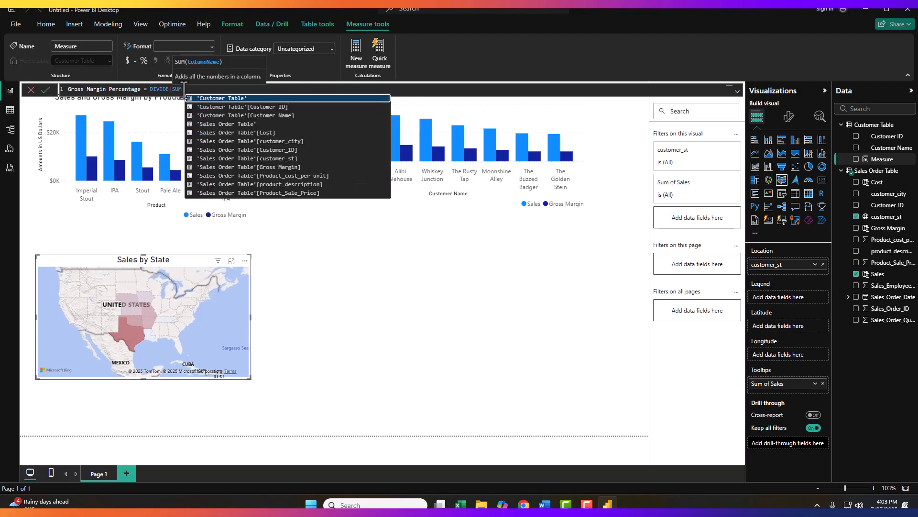
click(240, 167)
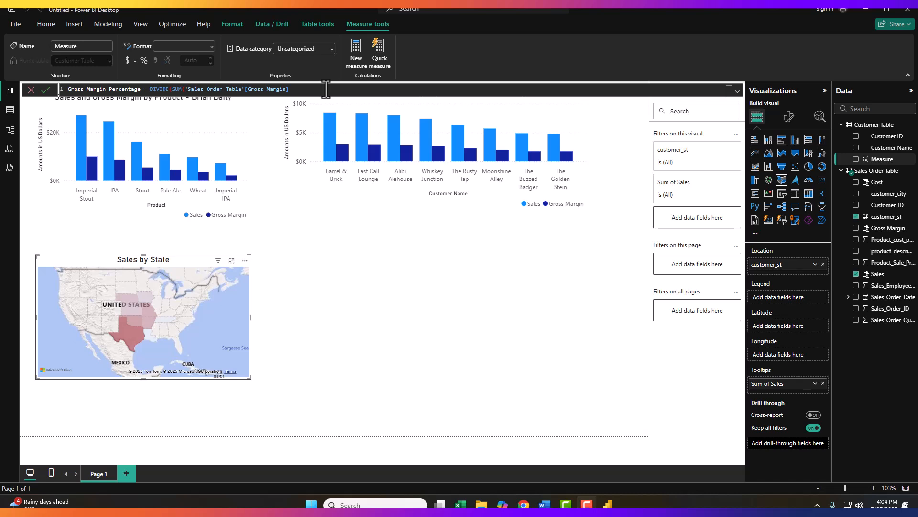
click(309, 90)
text())
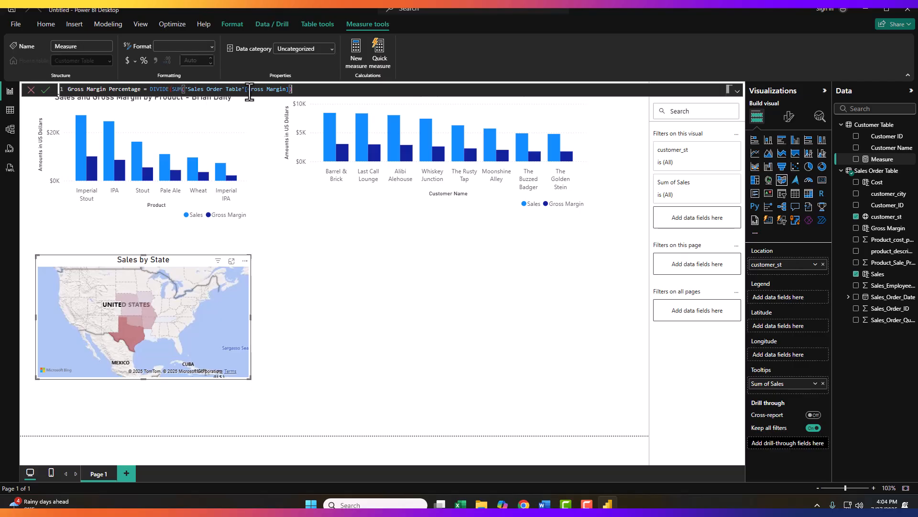
- Finish the formula with SUM('Sales Order Table'[Sales]) as the denominator, closing DIVIDE, and commit the measure
click(756, 16)
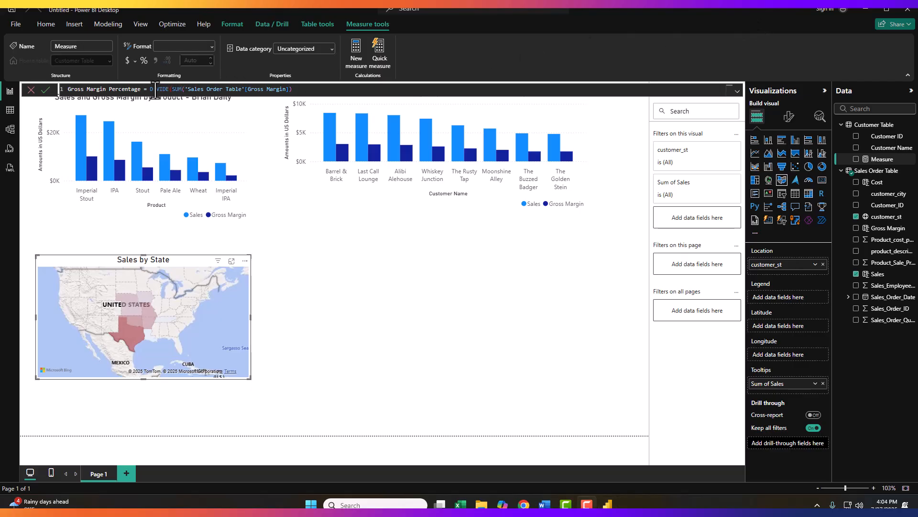
click(305, 89)
text(),)
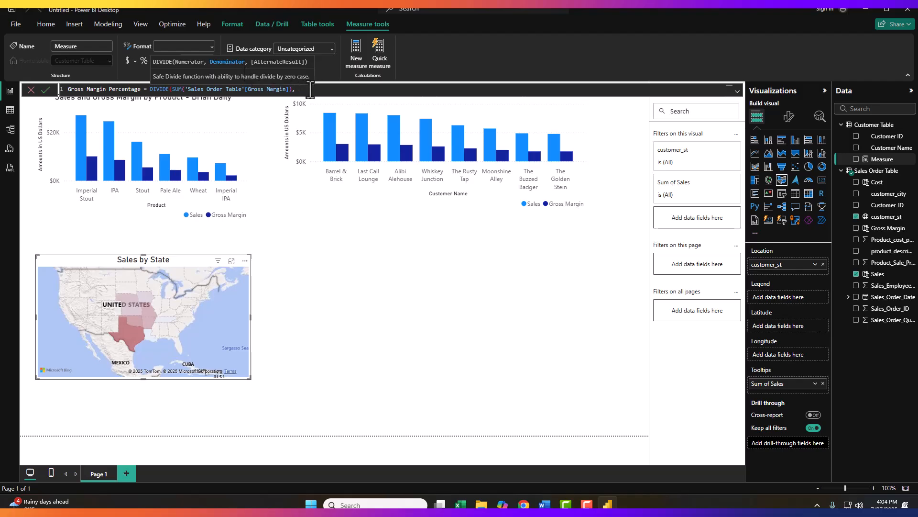
text(SUM)
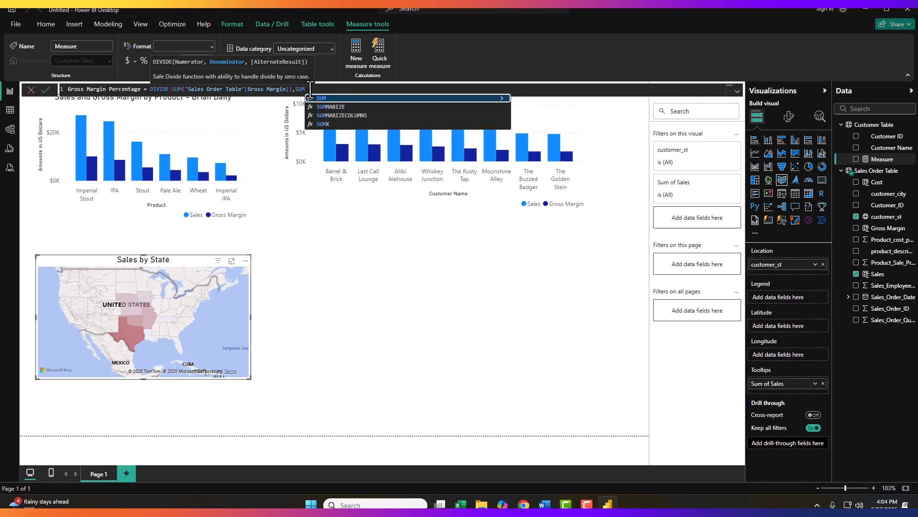
text(()
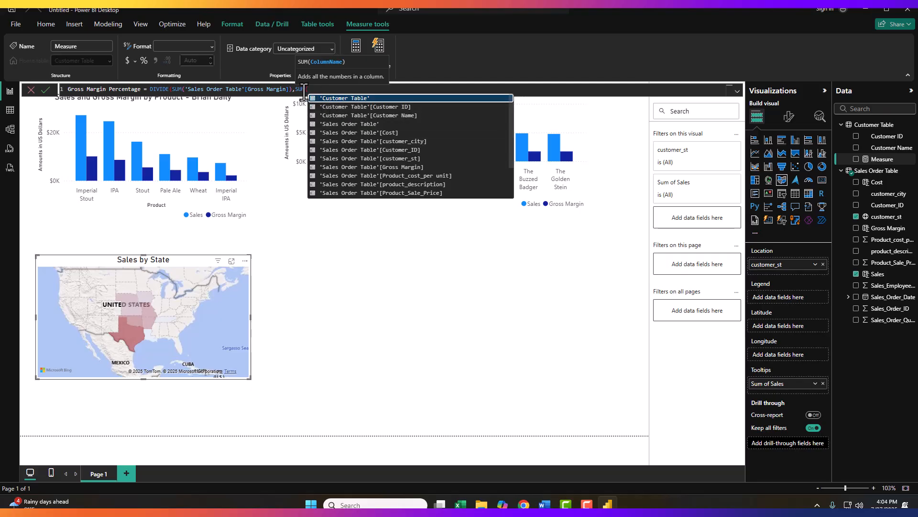
scroll(366, 153, down, 1)
scroll(366, 153, down, 1)
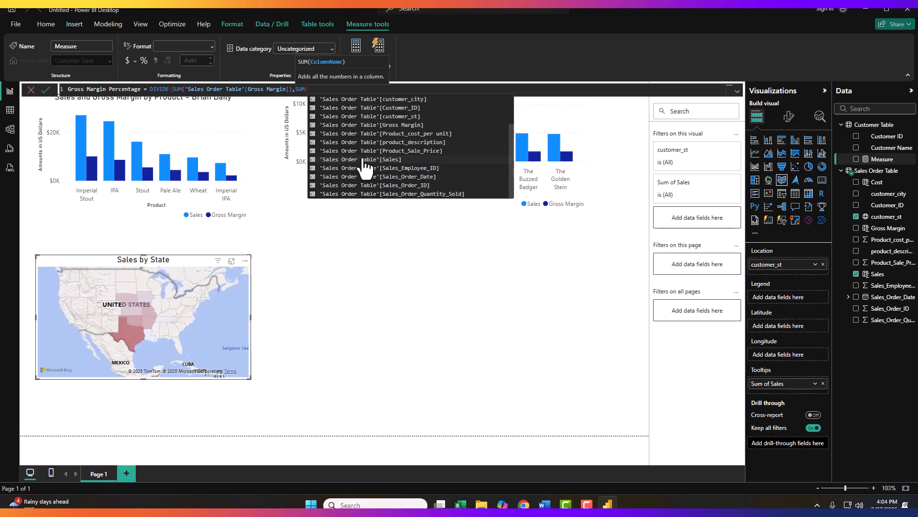
click(364, 160)
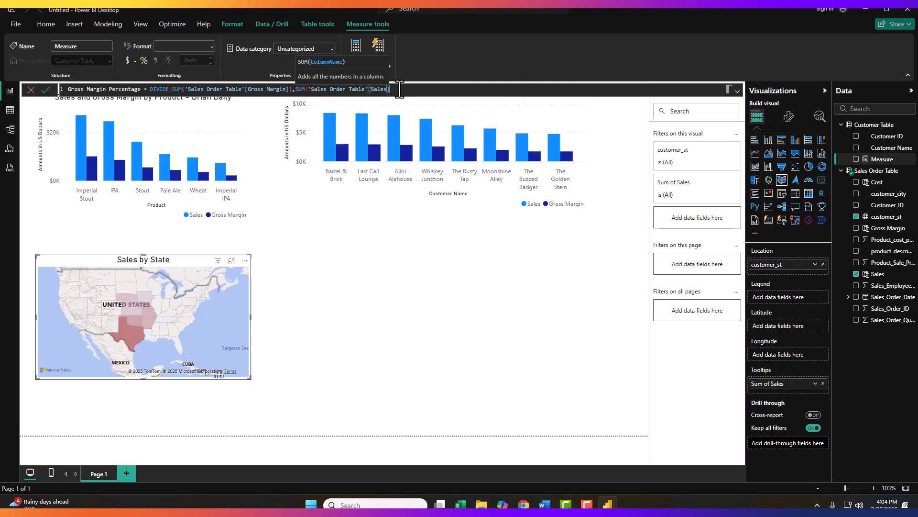
text())
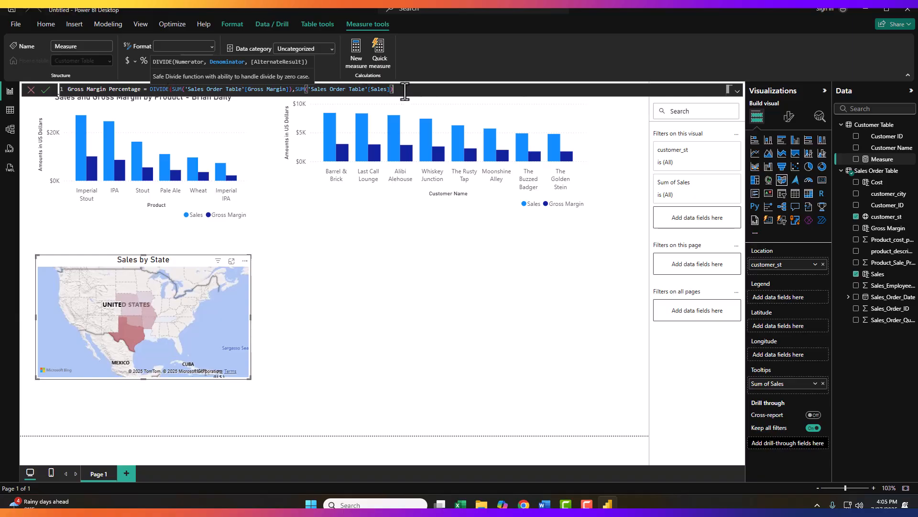
text())
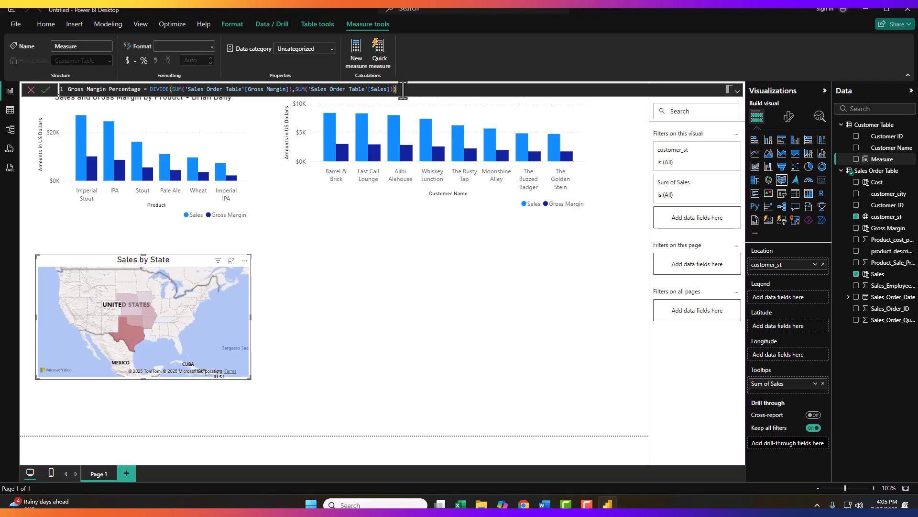
key(Return)
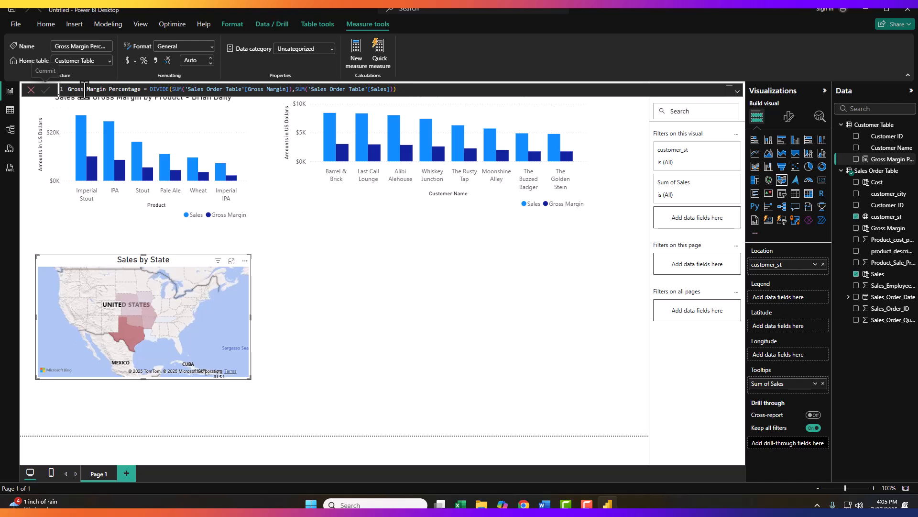
click(395, 90)
key(Return)
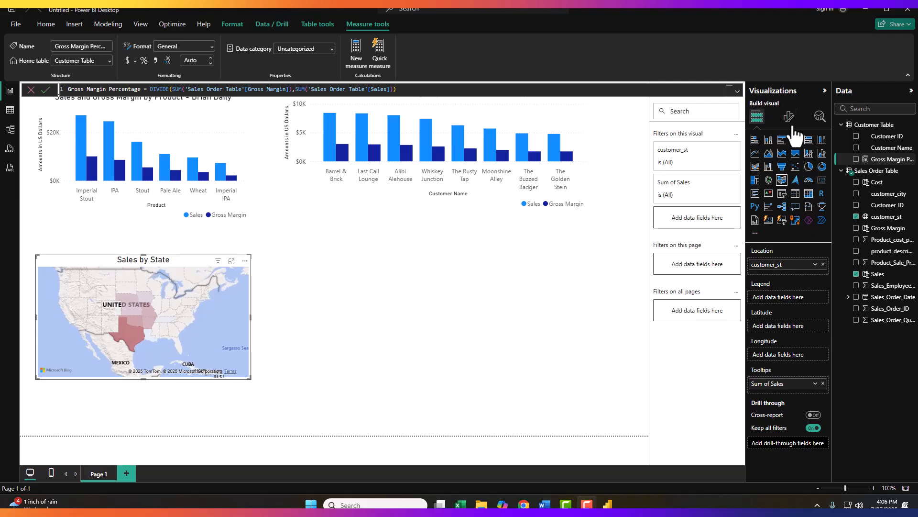
- Add a matrix visual with Customer Name as rows and Sales, Gross Margin and Gross Margin Percentage as values
click(809, 195)
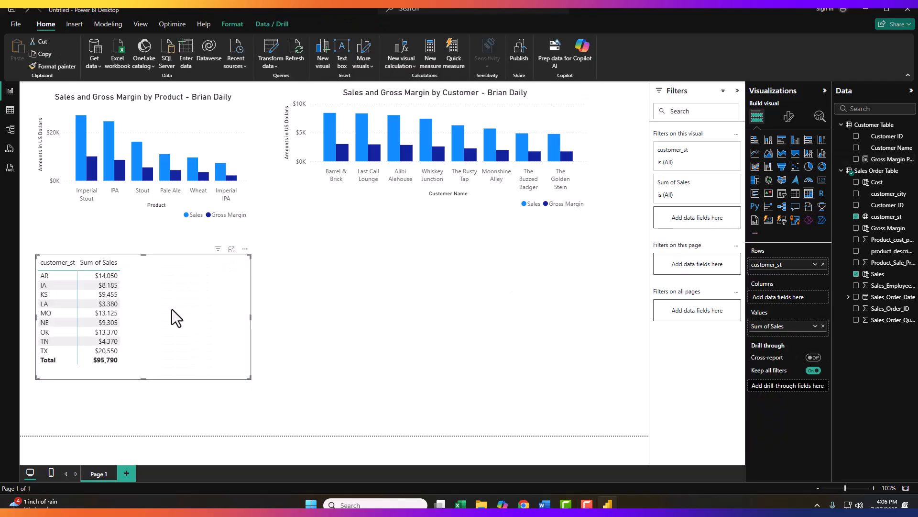
click(26, 10)
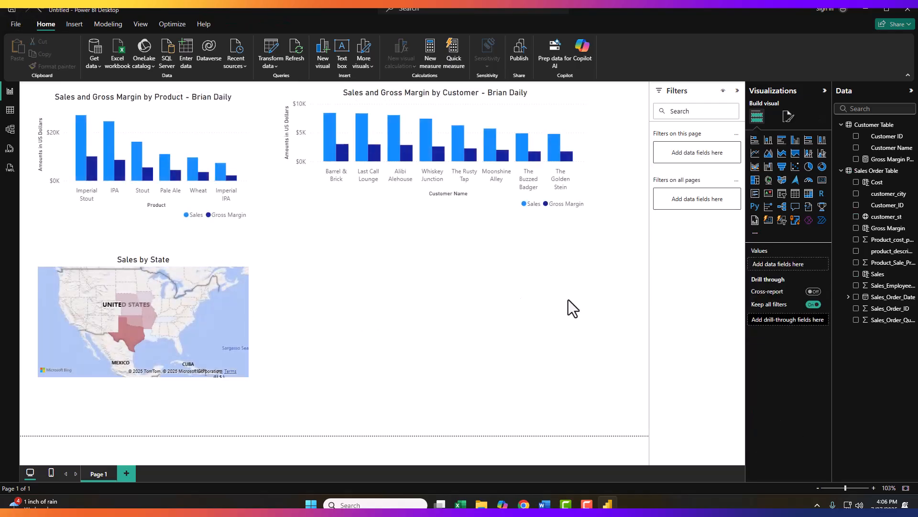
click(809, 194)
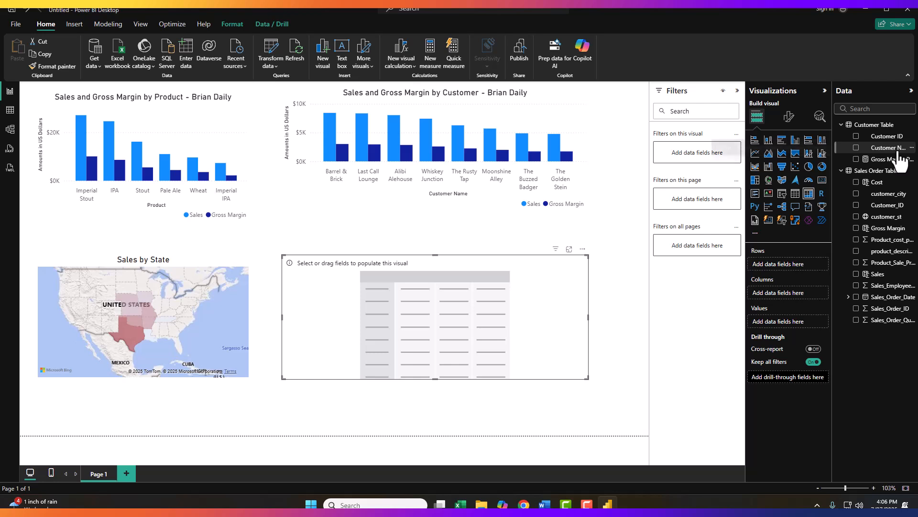
drag(896, 148, 806, 266)
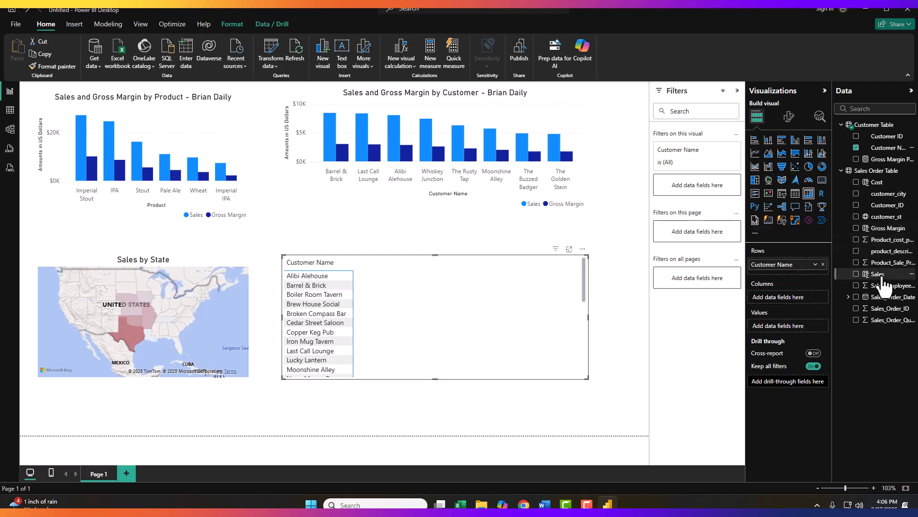
drag(882, 277, 783, 329)
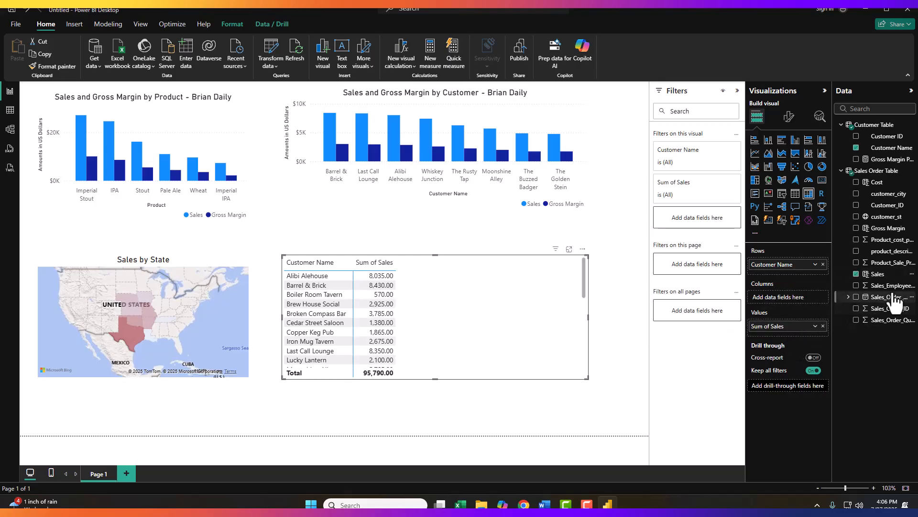
drag(889, 228, 803, 334)
drag(895, 161, 819, 297)
drag(805, 346, 805, 346)
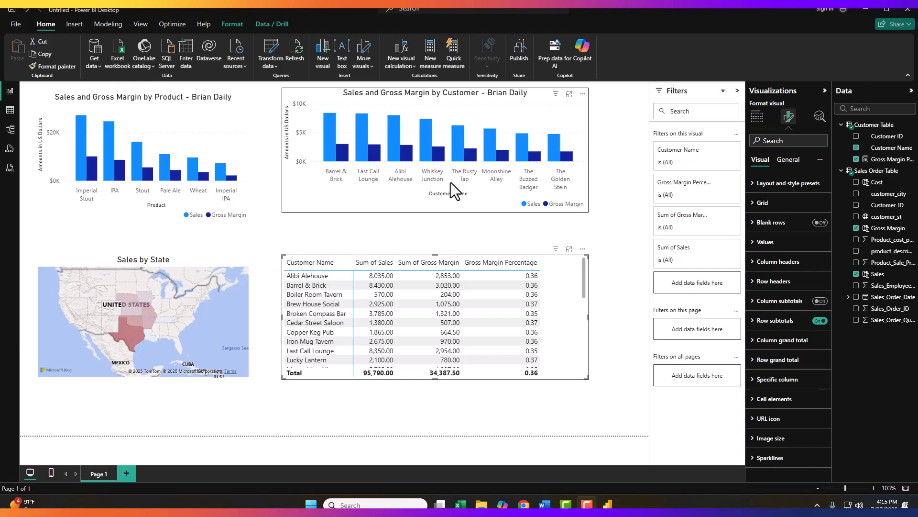
- Format the Sales and Gross Margin columns of the Sales Order Table as Currency
click(10, 111)
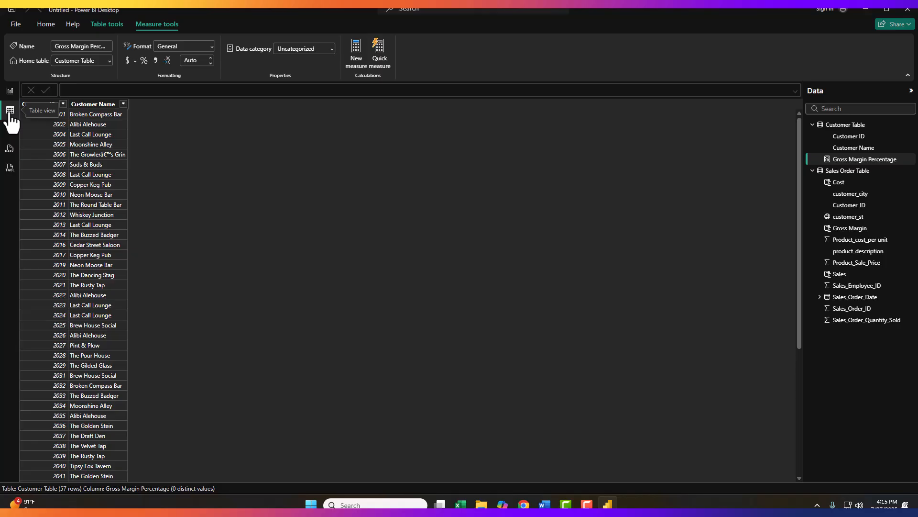
click(847, 172)
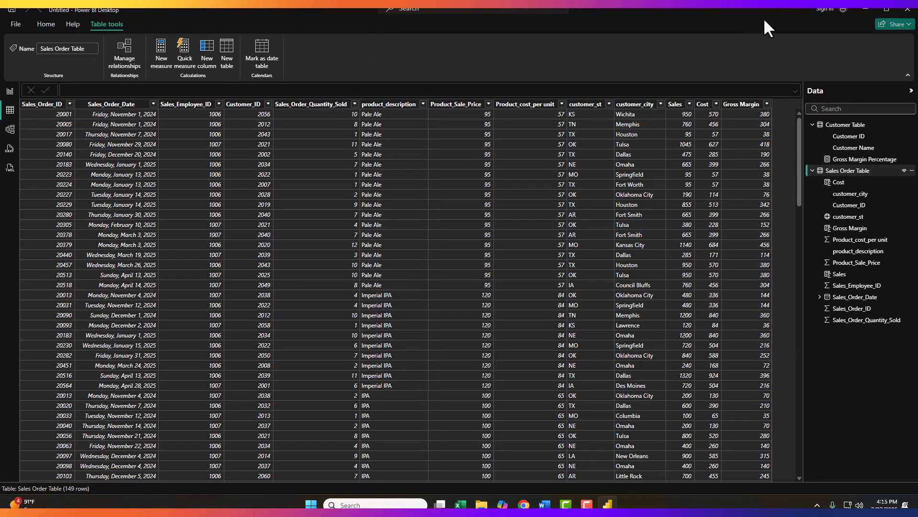
click(676, 105)
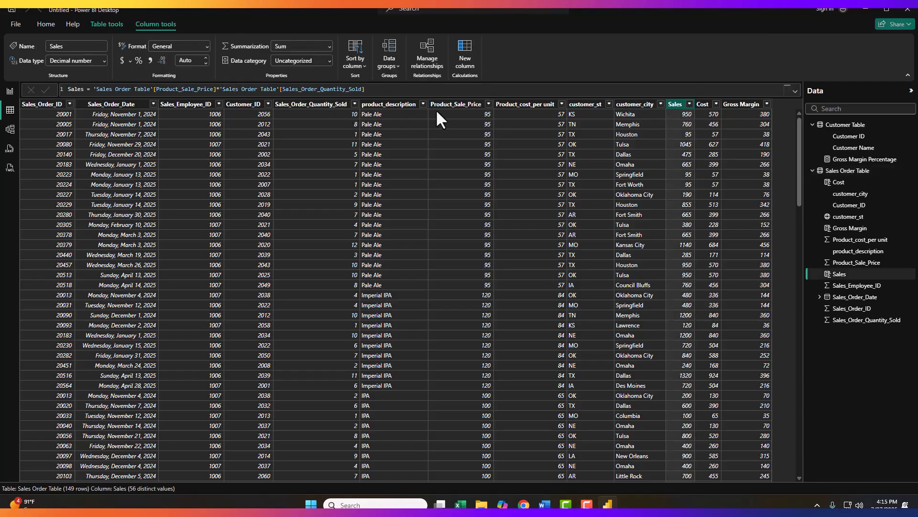
click(207, 46)
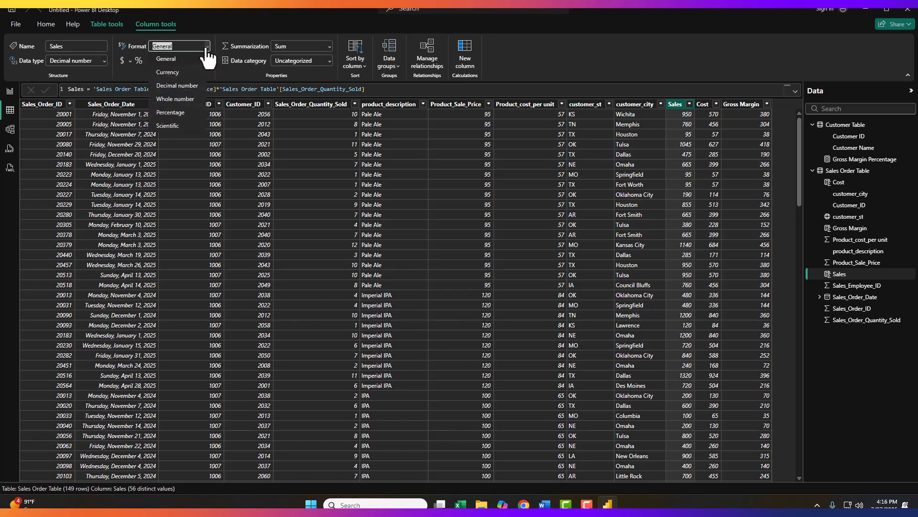
click(173, 72)
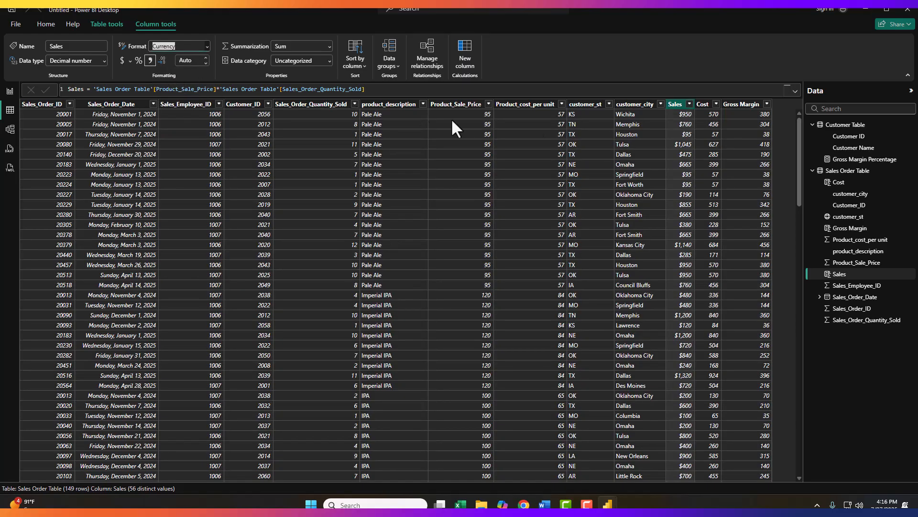
click(751, 105)
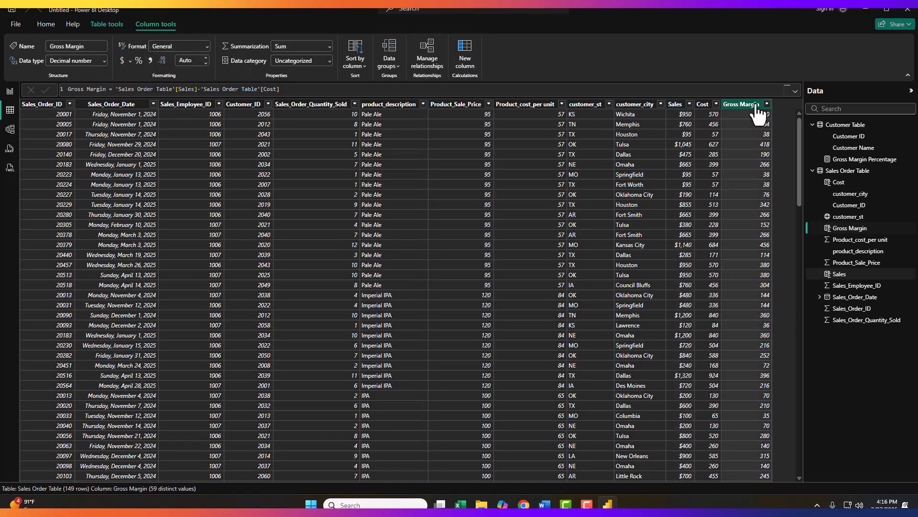
click(207, 47)
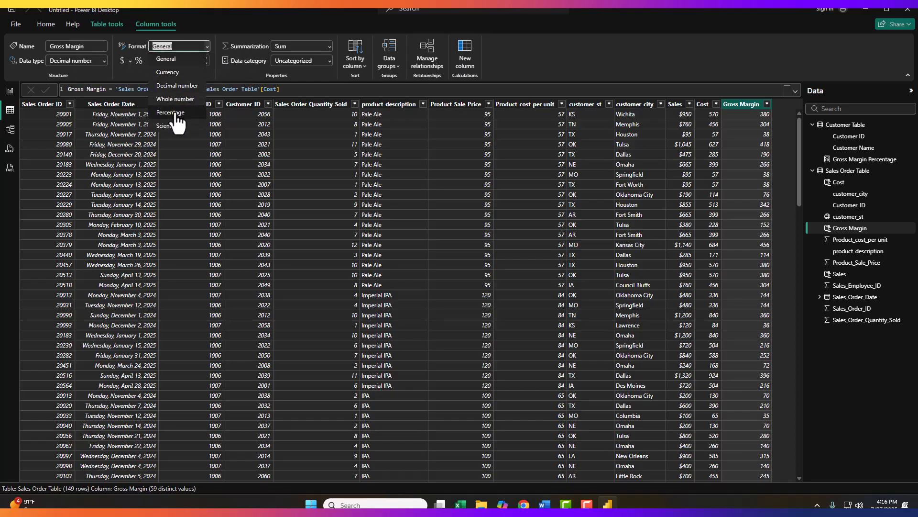
click(173, 72)
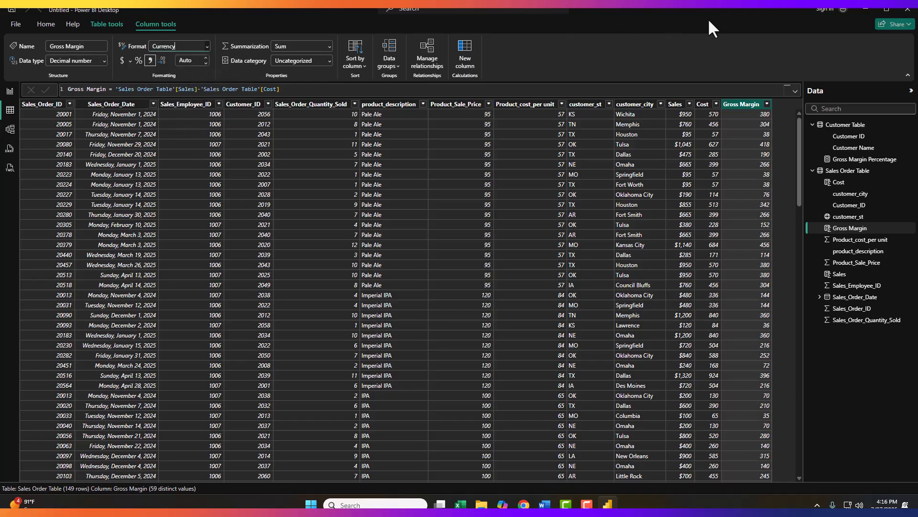
- Format the Gross Margin Percentage measure as Percentage with 1 decimal place
click(864, 161)
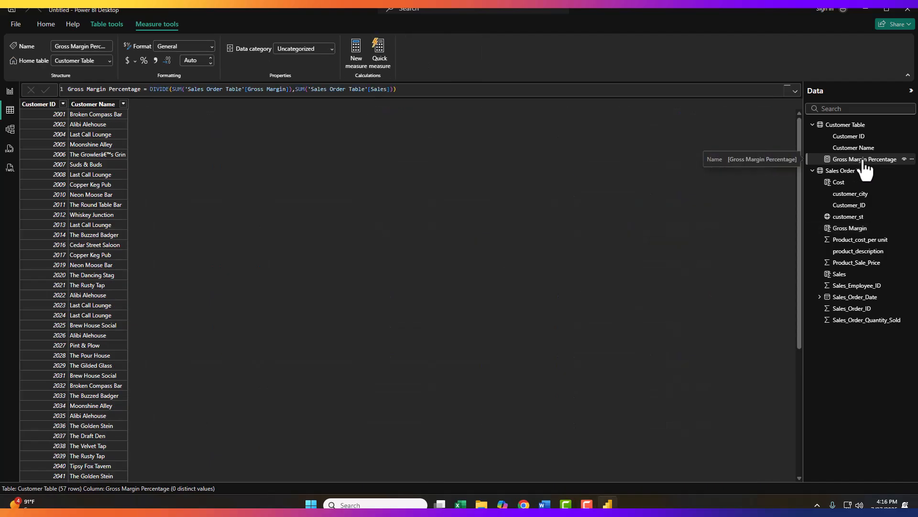
click(211, 46)
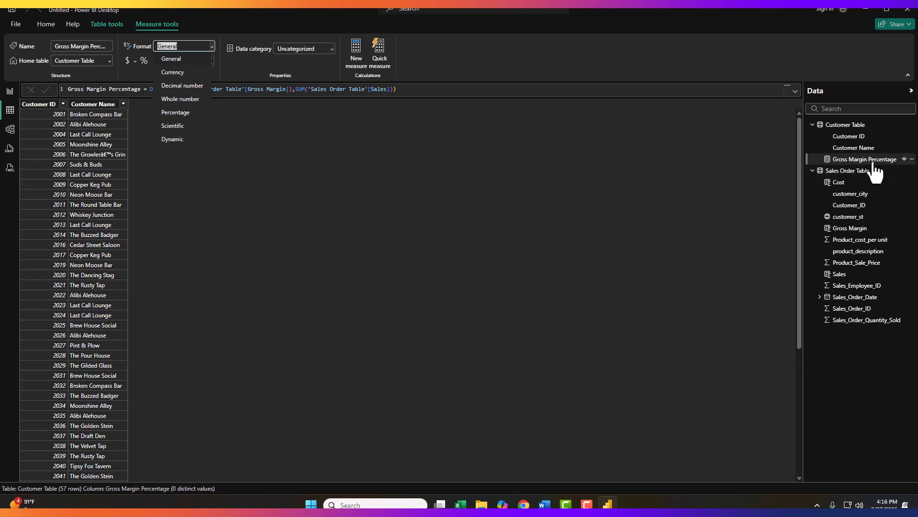
click(184, 113)
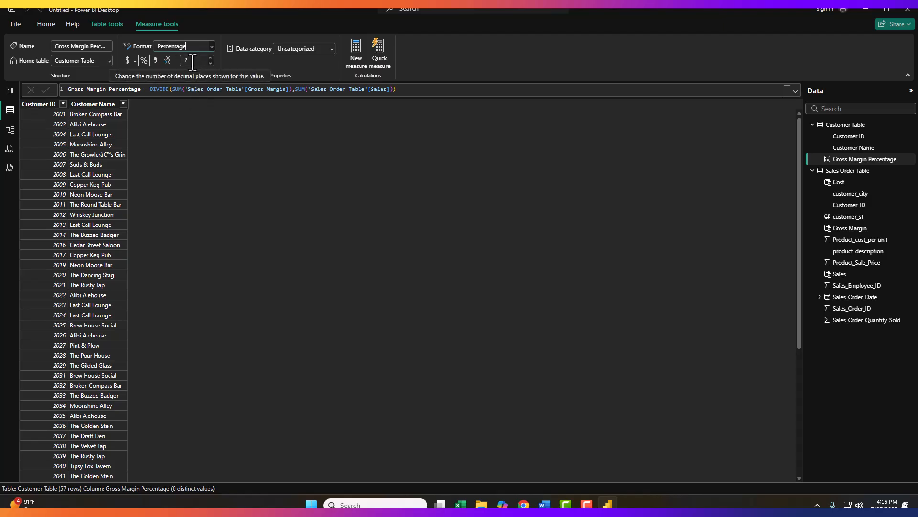
click(210, 64)
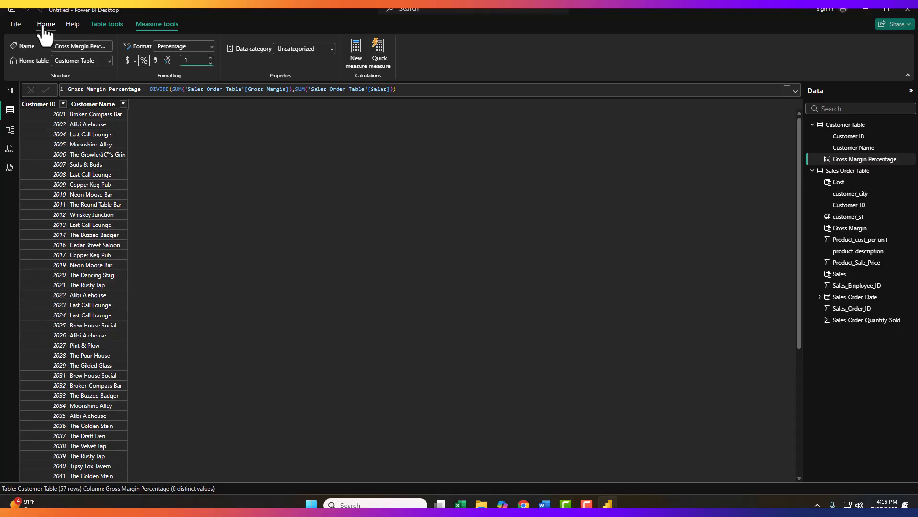
- Move and enlarge the matrix on the report page so all customer rows show
click(9, 91)
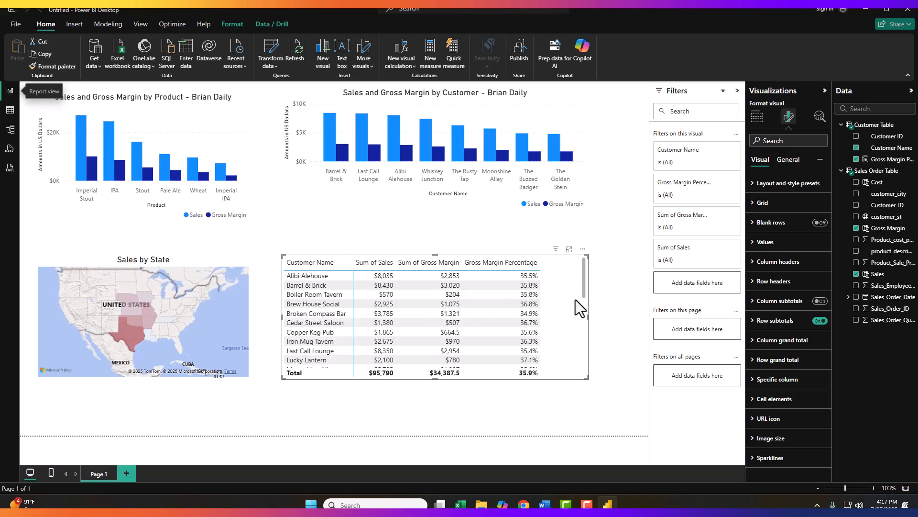
mouse_move(584, 290)
mouse_down()
mouse_move(576, 354)
mouse_move(582, 285)
mouse_up()
drag(588, 378, 607, 434)
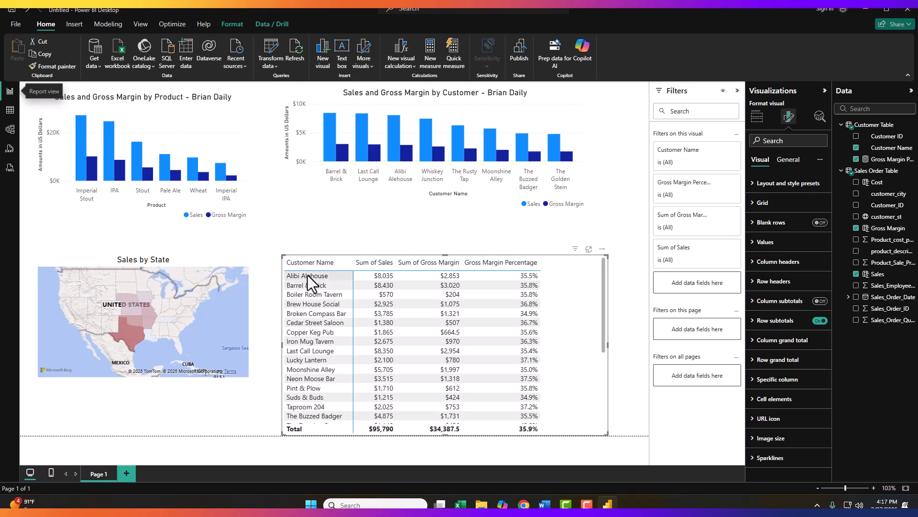
click(644, 220)
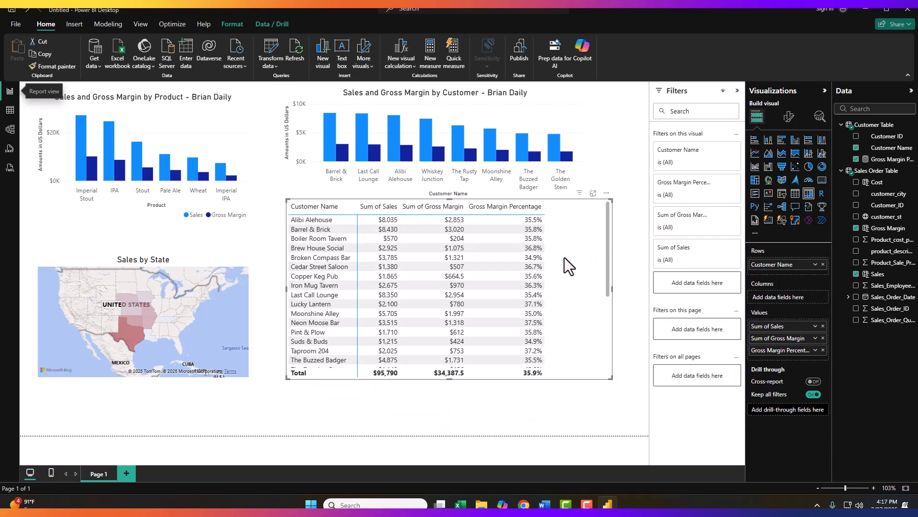
mouse_move(571, 258)
mouse_down()
mouse_move(578, 277)
mouse_move(578, 268)
mouse_up()
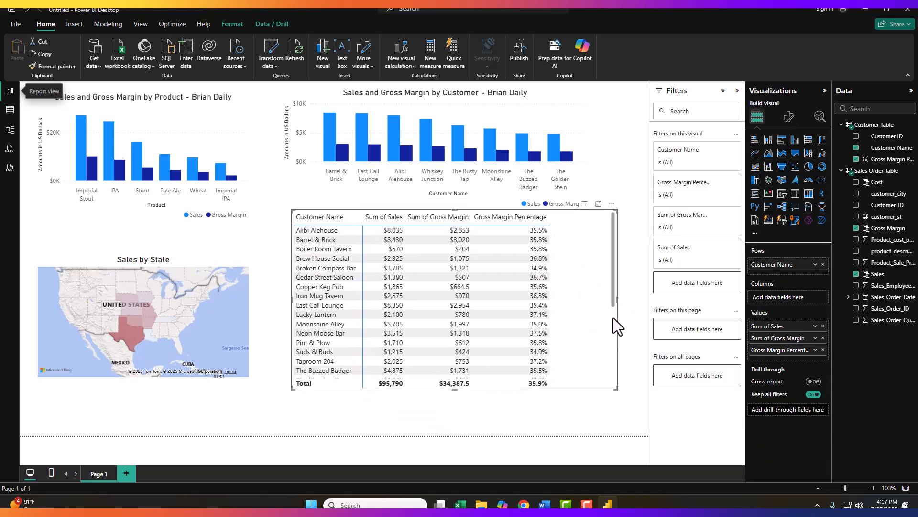
drag(617, 300, 638, 434)
drag(633, 363, 641, 328)
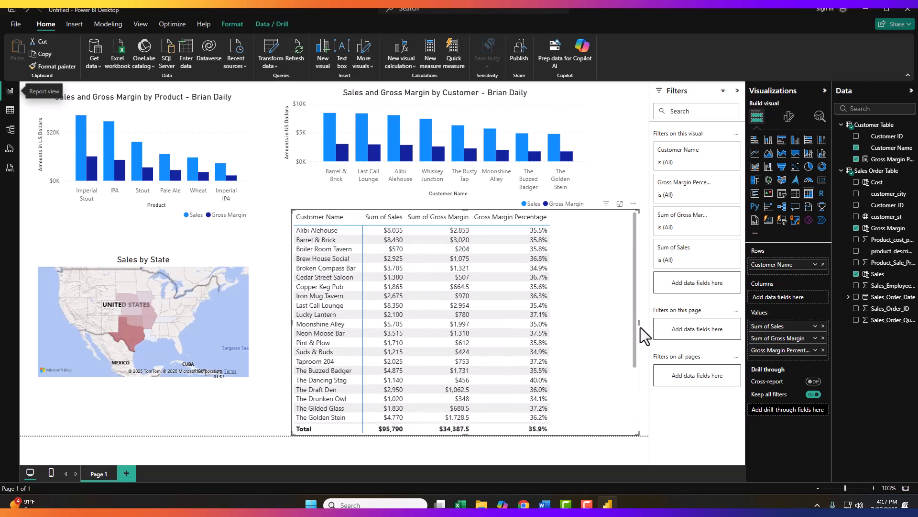
- Copy the matrix visual and add a new report page
right_click(596, 235)
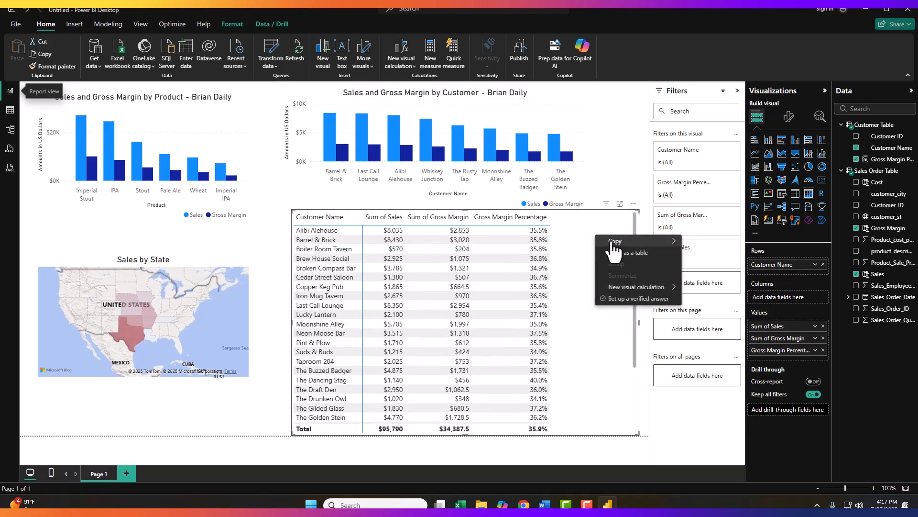
mouse_move(614, 246)
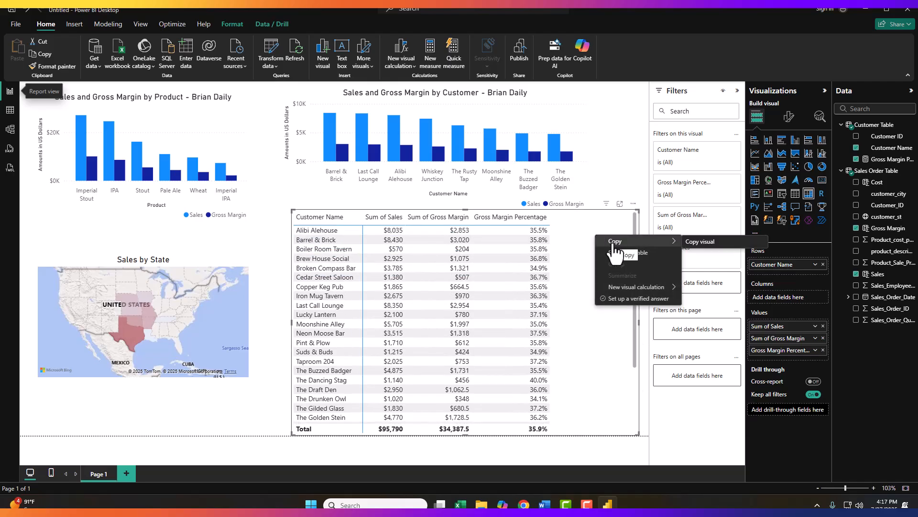
click(697, 240)
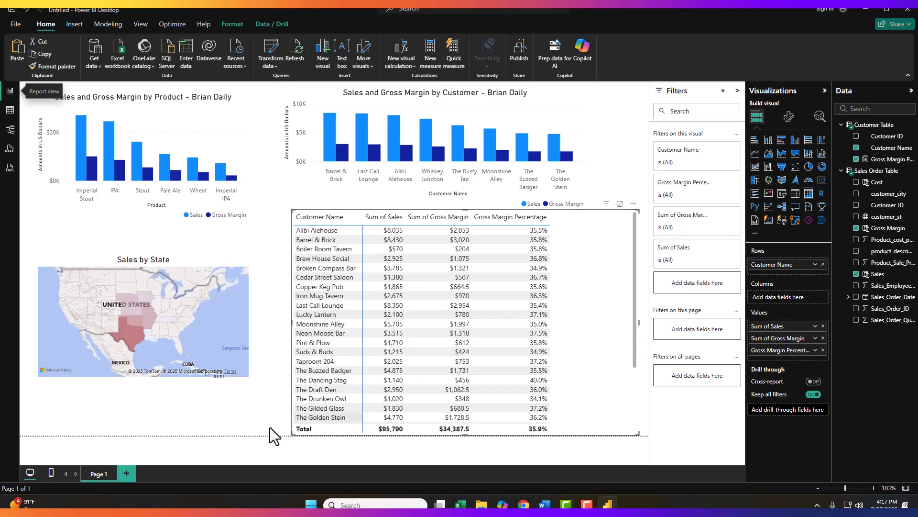
click(126, 473)
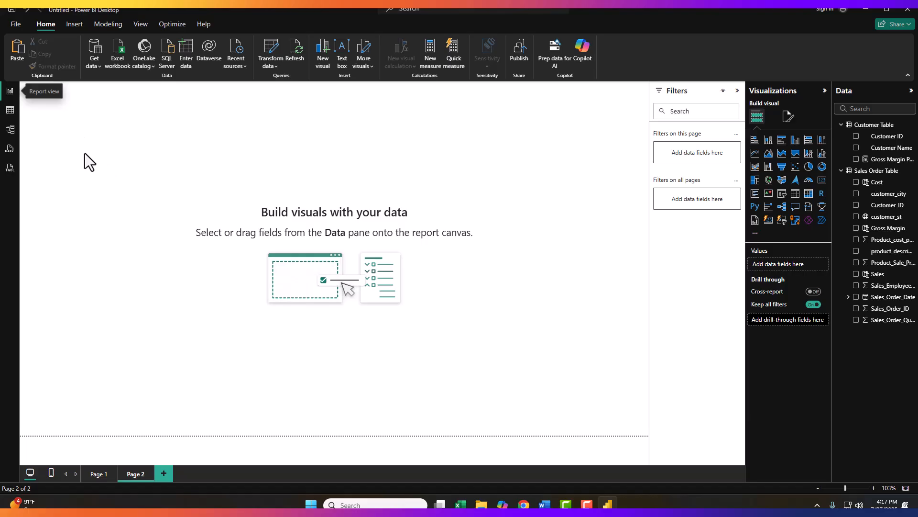
- Paste the copied matrix visual onto Page 2
click(17, 60)
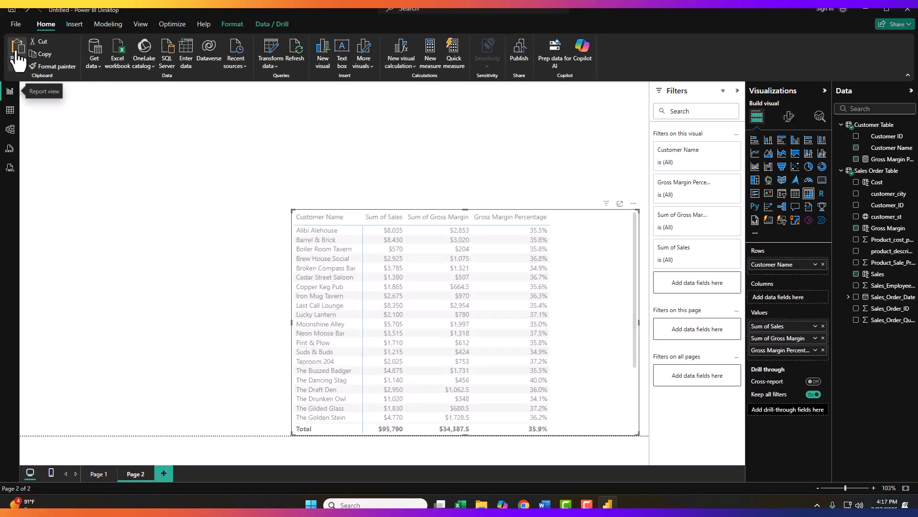
click(27, 11)
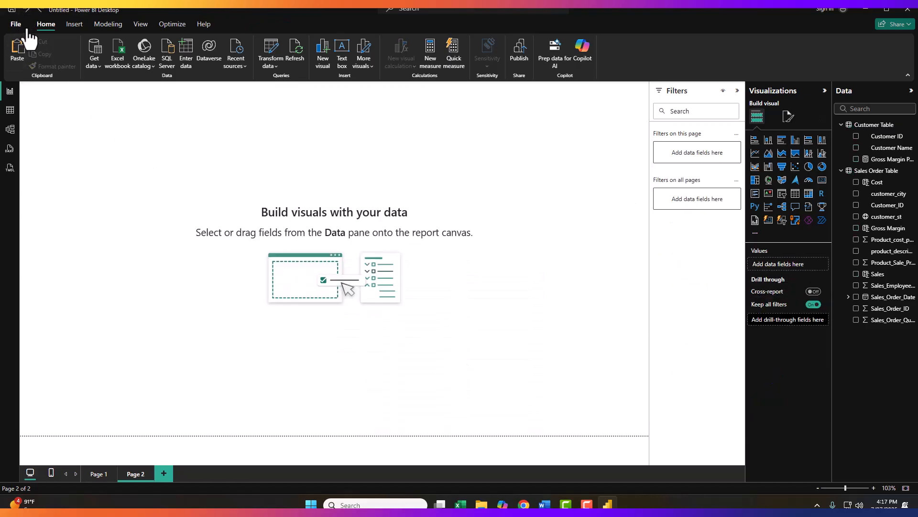
click(24, 61)
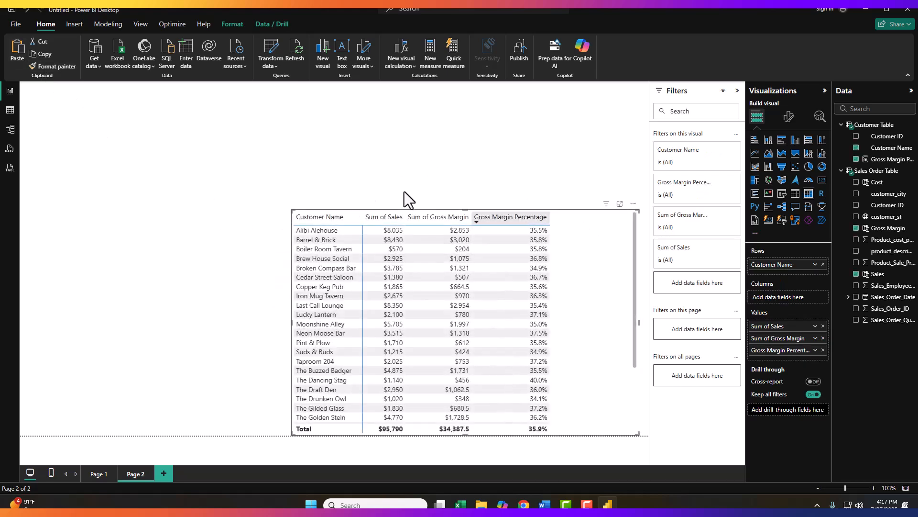
- Move the pasted matrix to the top-left corner of Page 2 and enlarge it so all customer rows show
click(214, 207)
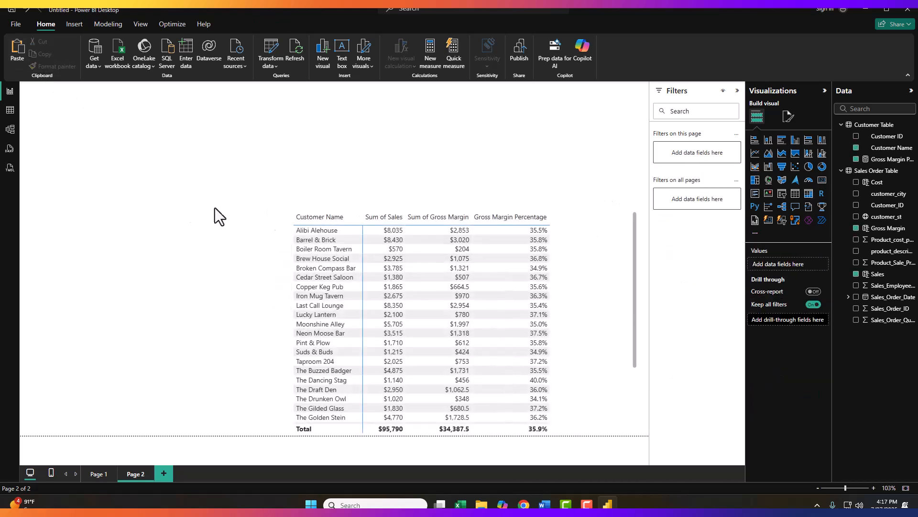
click(341, 229)
click(249, 247)
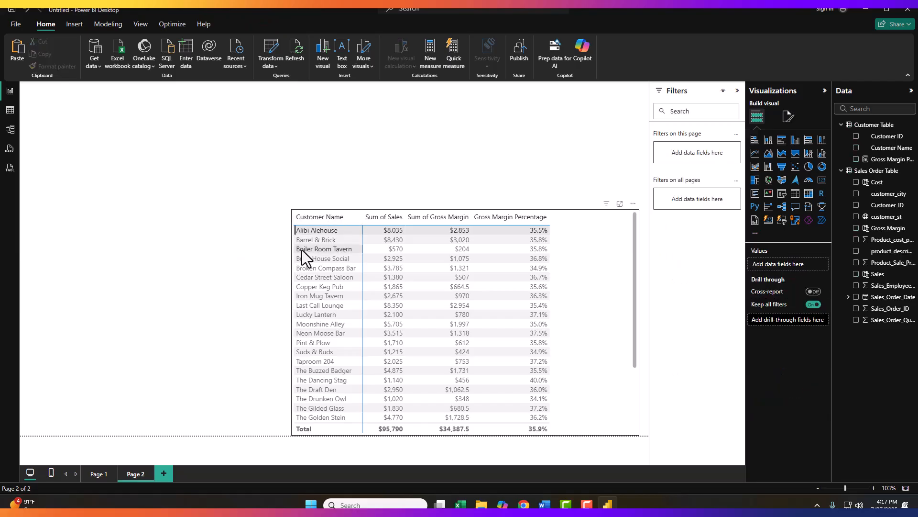
drag(305, 220, 57, 98)
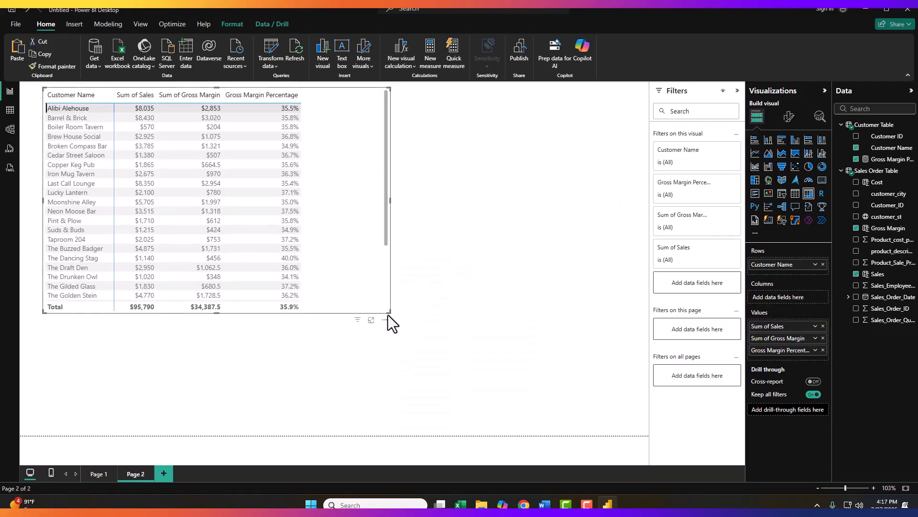
drag(388, 314, 500, 405)
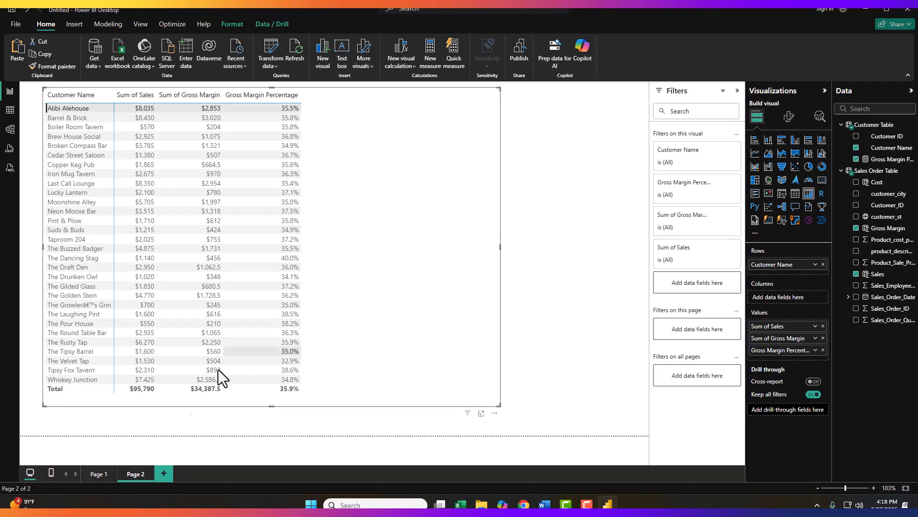
- Delete the customer matrix from Page 1
click(99, 473)
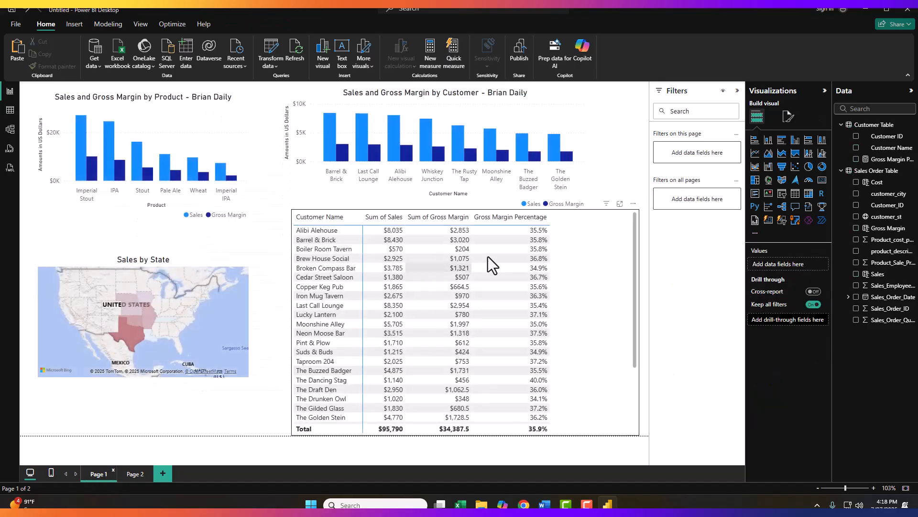
click(545, 246)
click(606, 256)
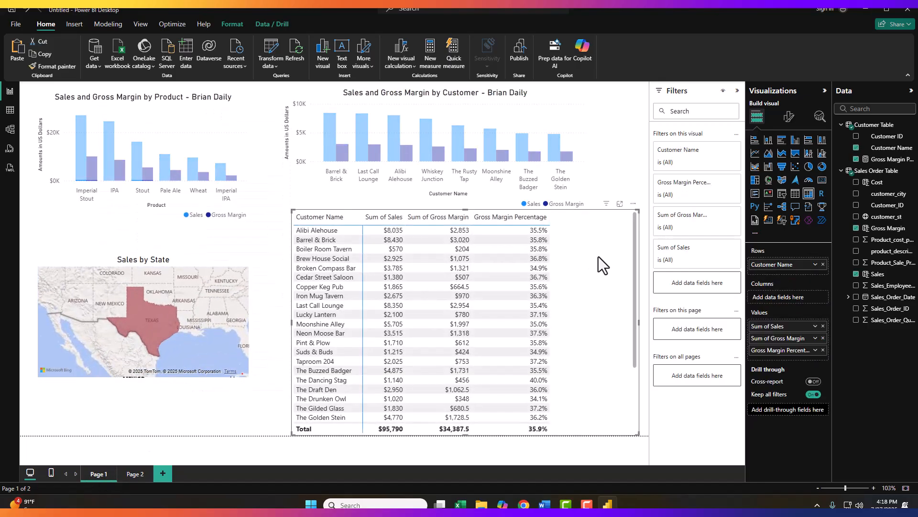
key(Delete)
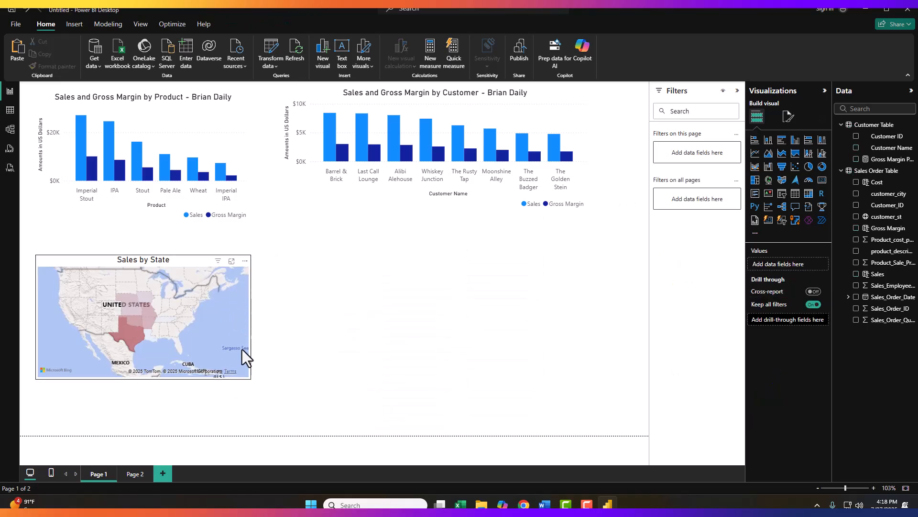
- Turn on the Page 2 matrix title and set it to 'Sales & Gross Margin by Customer' followed by the author's name
click(131, 474)
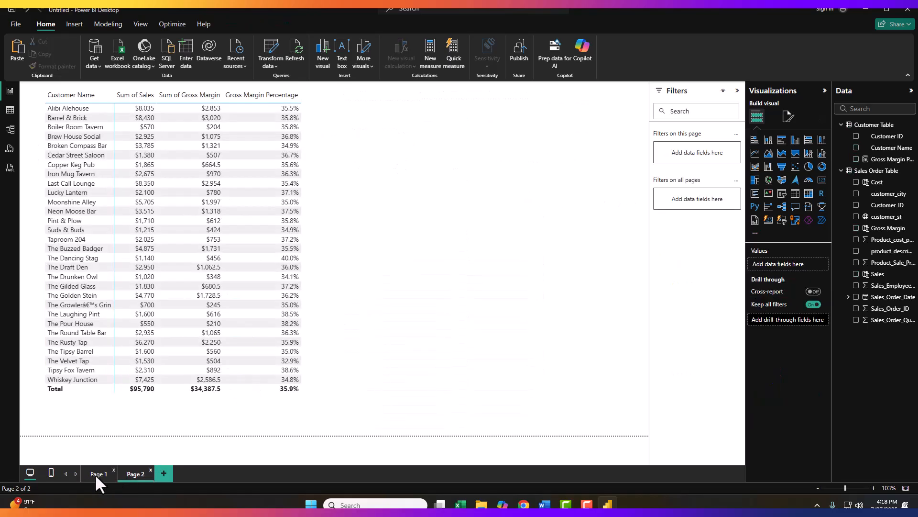
click(384, 141)
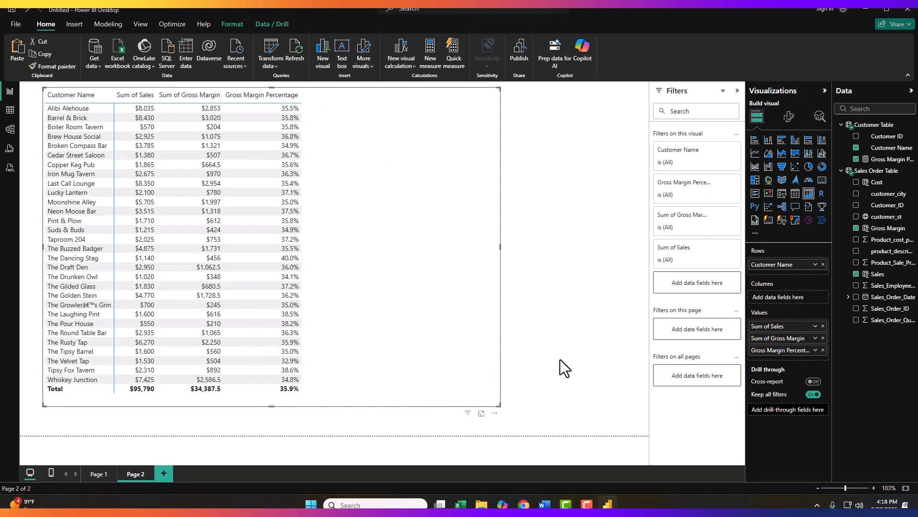
click(789, 119)
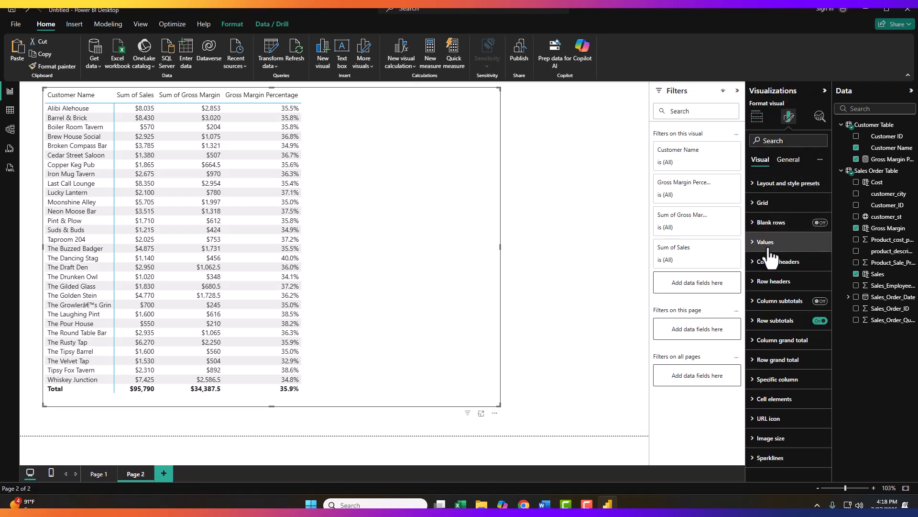
click(788, 165)
click(819, 203)
click(761, 202)
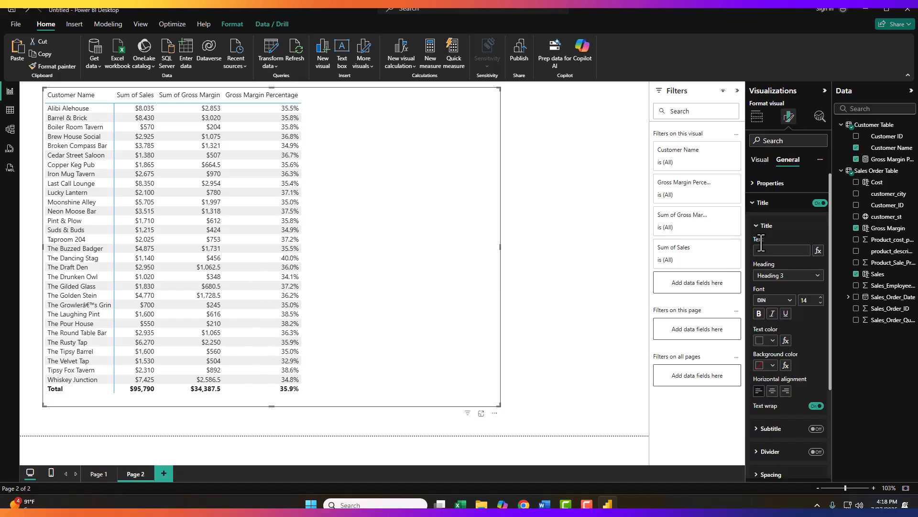
click(781, 250)
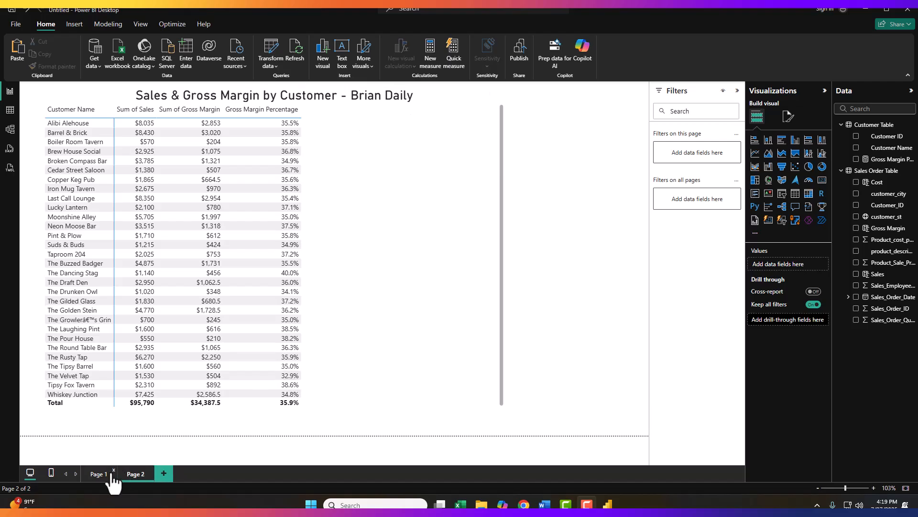
- Retitle the map on Page 1 as 'Sales by State' followed by the author's name
click(97, 474)
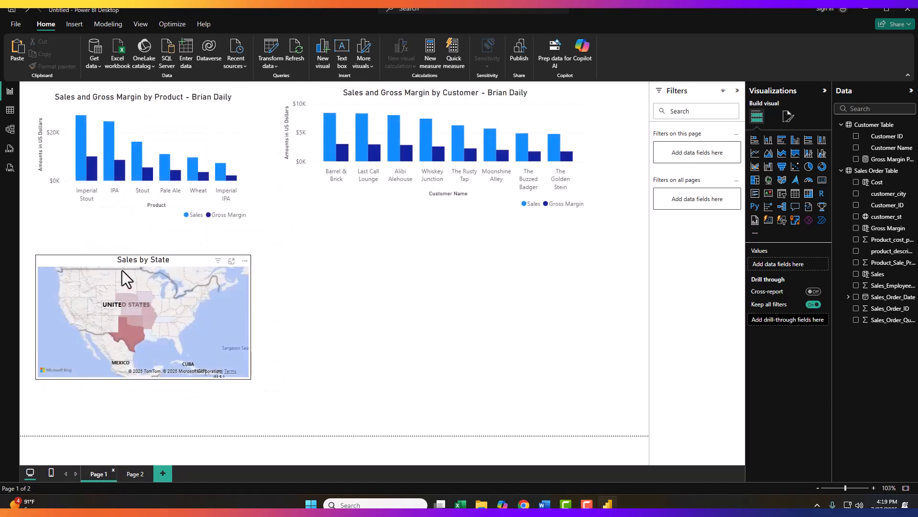
click(140, 265)
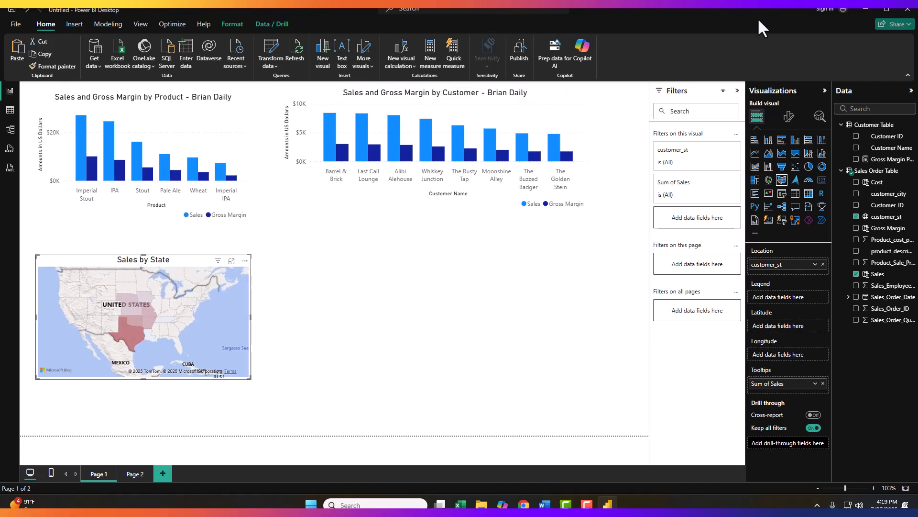
key(Escape)
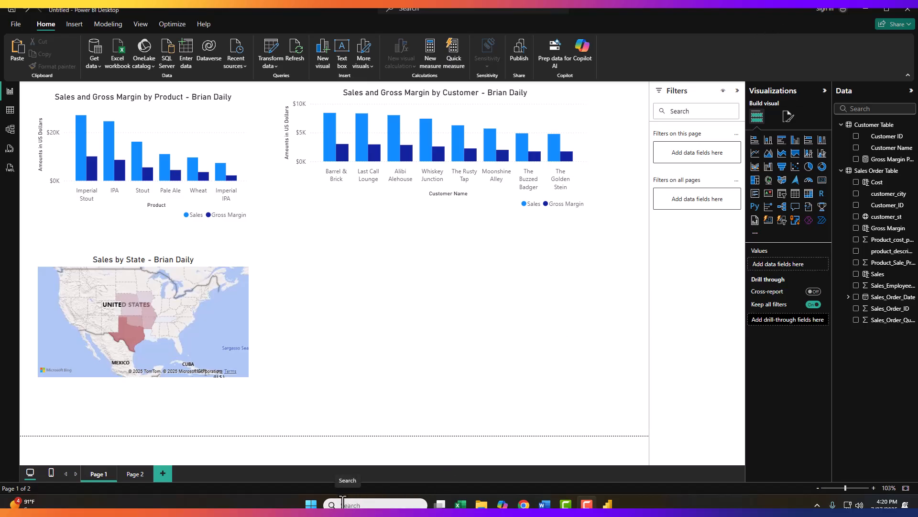
- Open Snipping Tool and capture a screenshot of the Page 1 report canvas
click(362, 503)
text(sni)
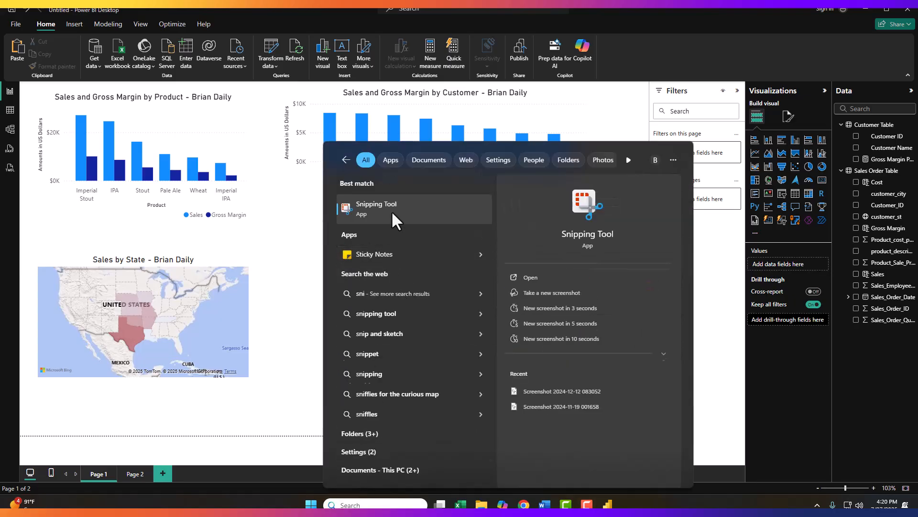
click(391, 210)
click(196, 59)
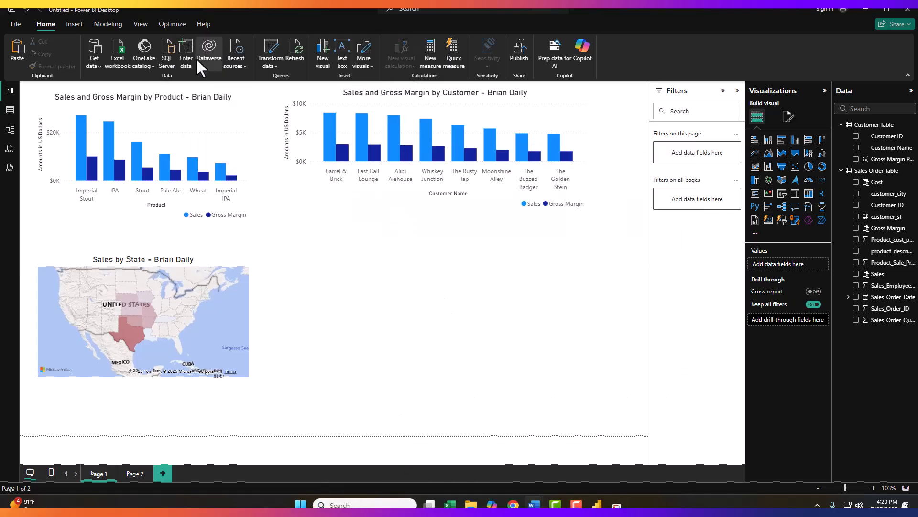
drag(17, 74, 636, 432)
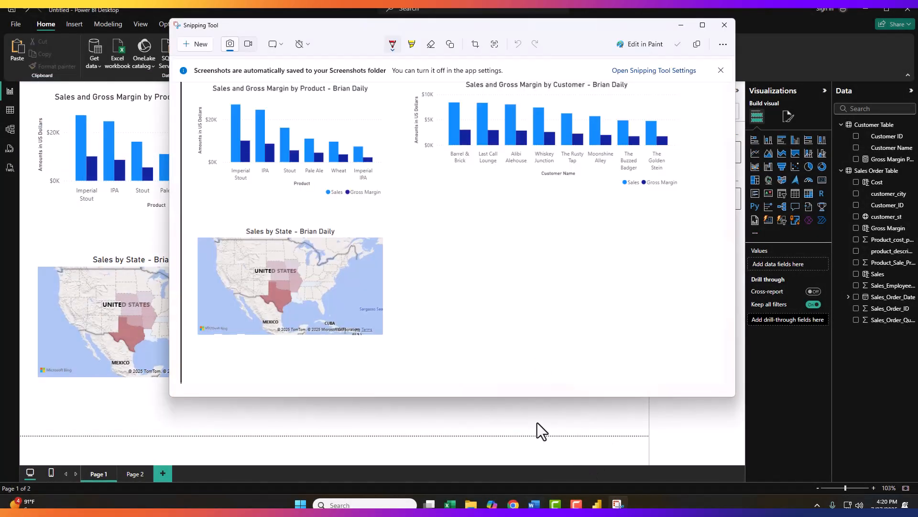
- Switch to Word, paste the Page 1 screenshot into the document and add three blank lines below it
click(535, 506)
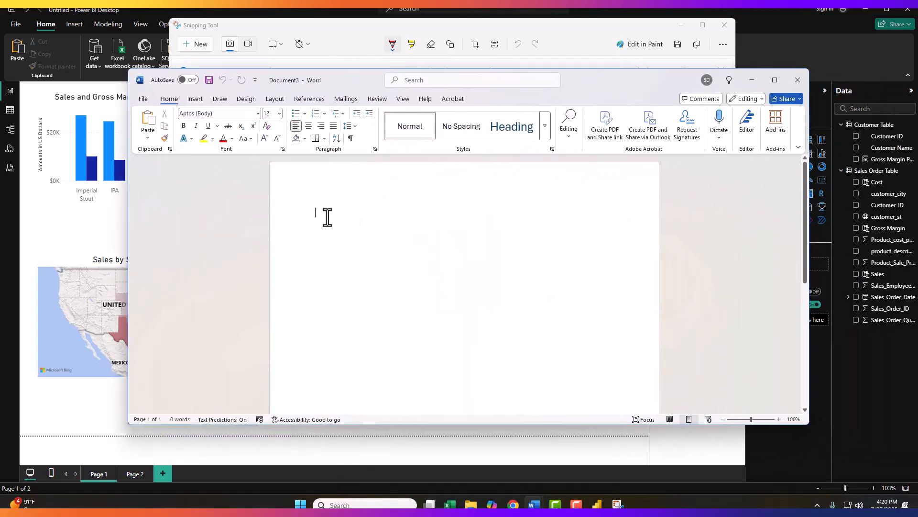
key(ctrl+v)
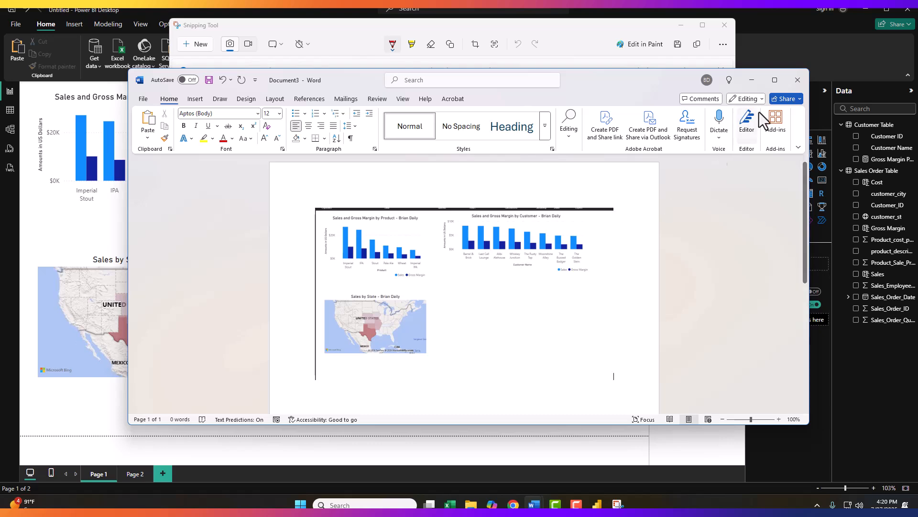
click(775, 79)
scroll(641, 229, down, 1)
key(Return)
key(Return)
key(Return)
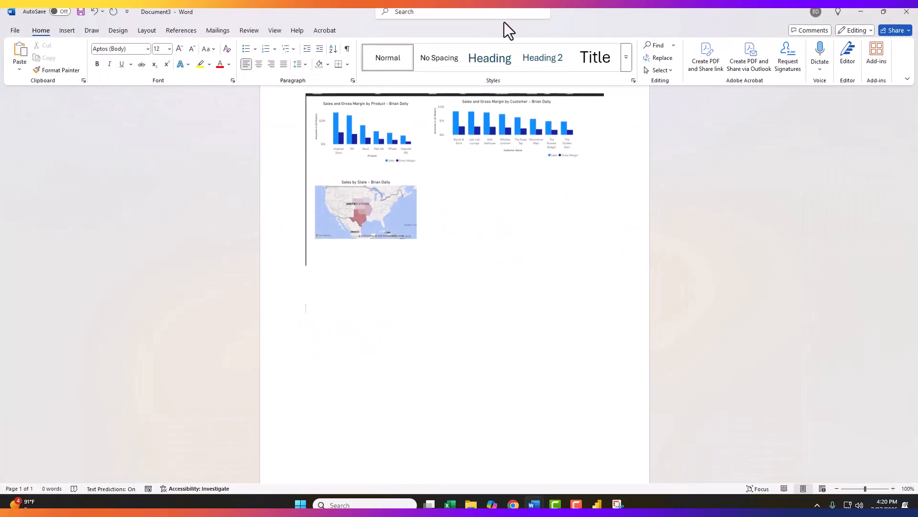
- Go to Page 2 and capture a new Snipping Tool screenshot of the customer matrix
drag(269, 12, 654, 366)
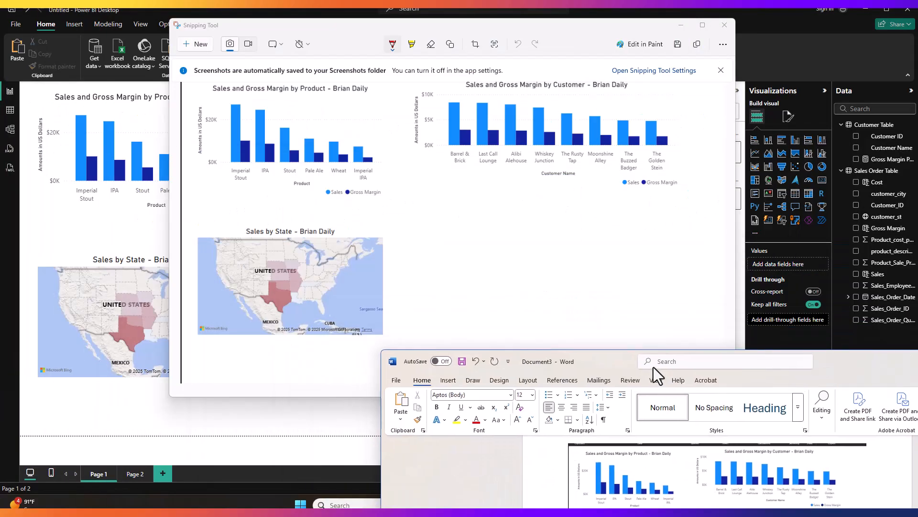
click(78, 365)
click(131, 473)
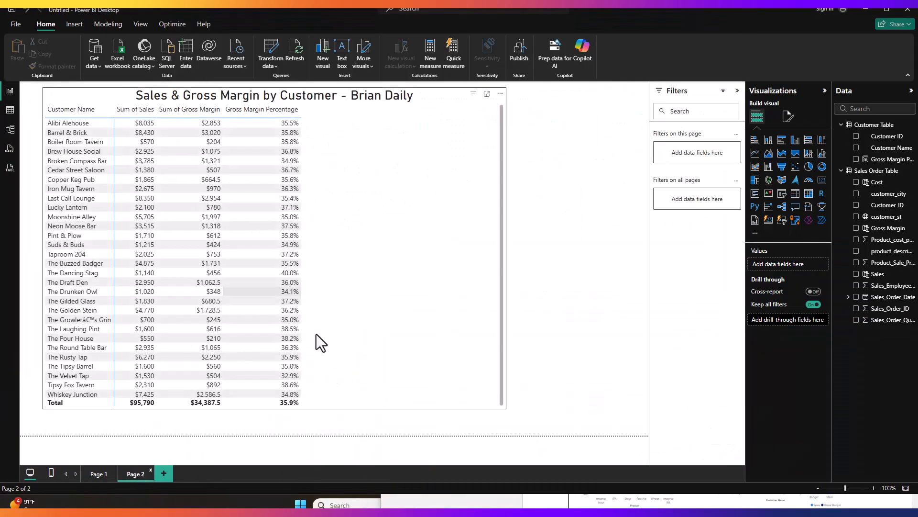
click(341, 504)
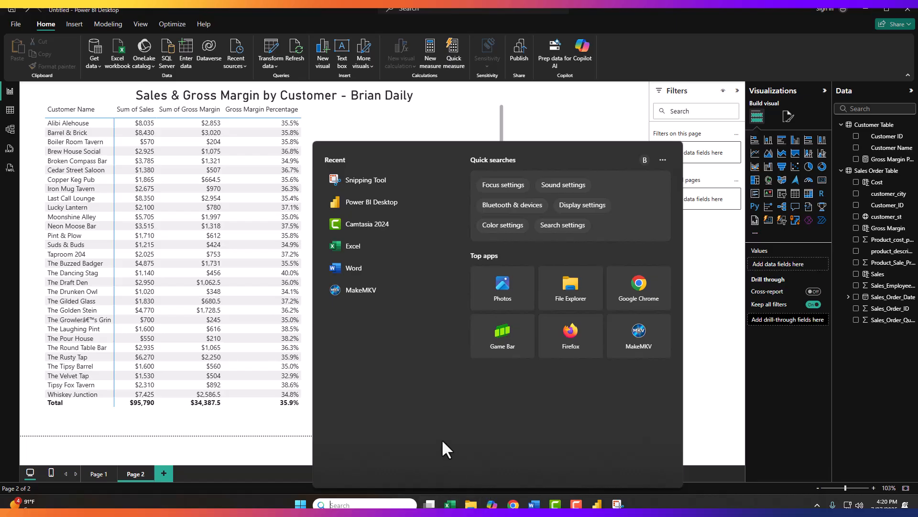
click(354, 178)
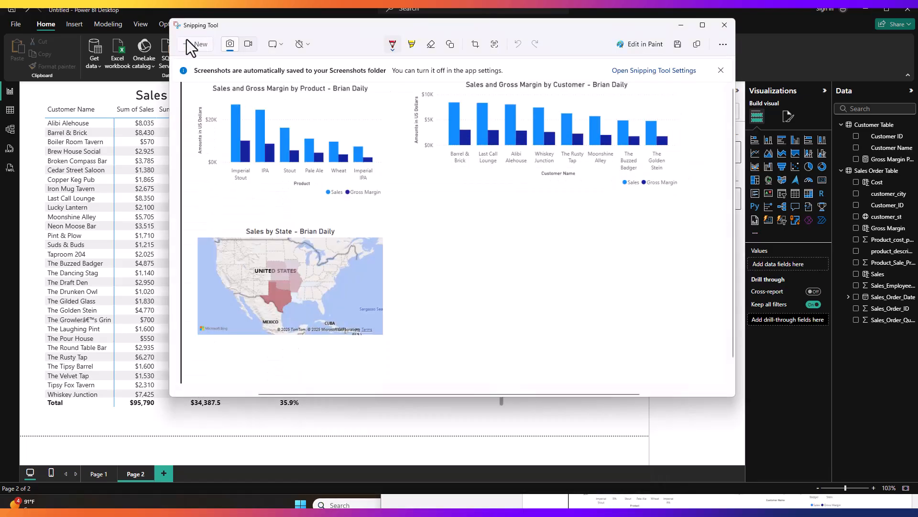
click(186, 40)
drag(27, 80, 488, 423)
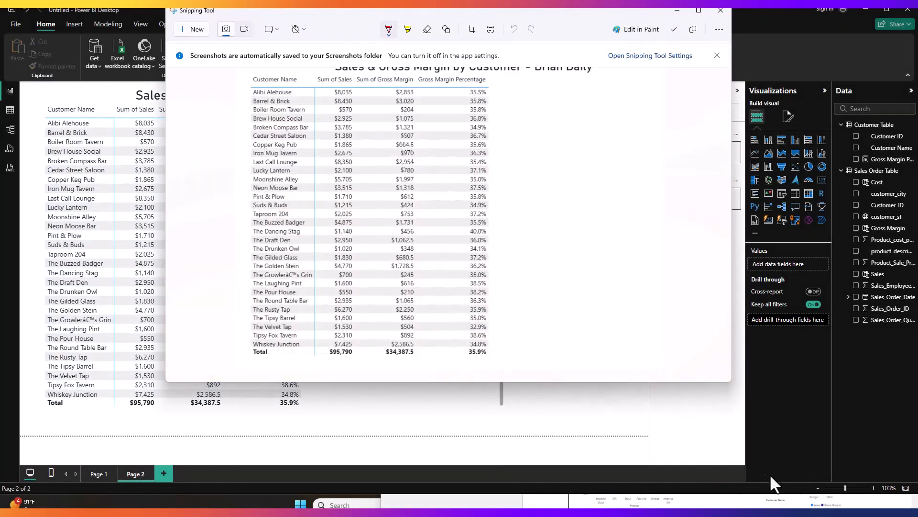
- Paste the matrix screenshot into the Word document below the Page 1 screenshot
drag(917, 358, 656, 201)
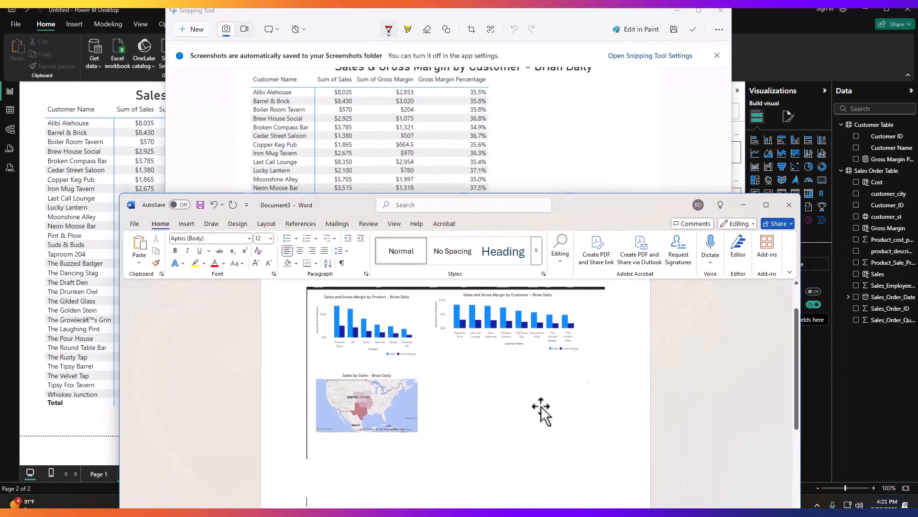
scroll(350, 486, down, 2)
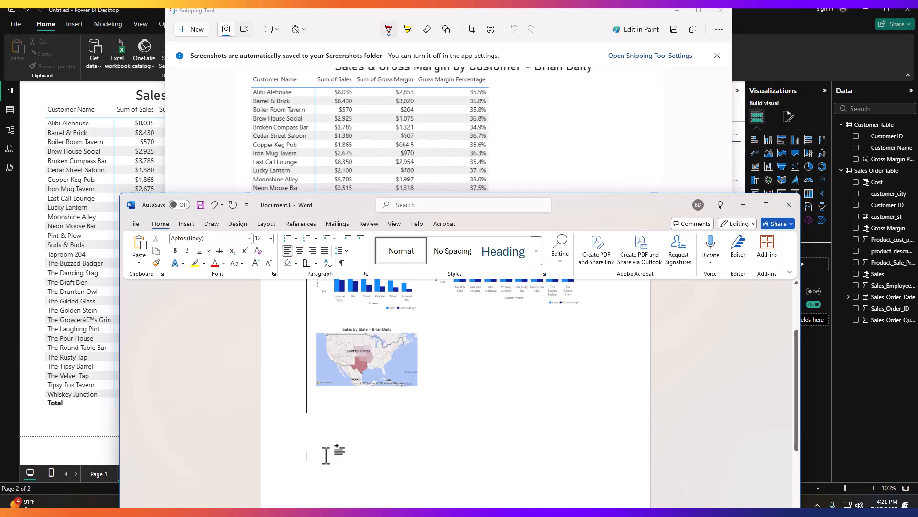
key(ctrl+v)
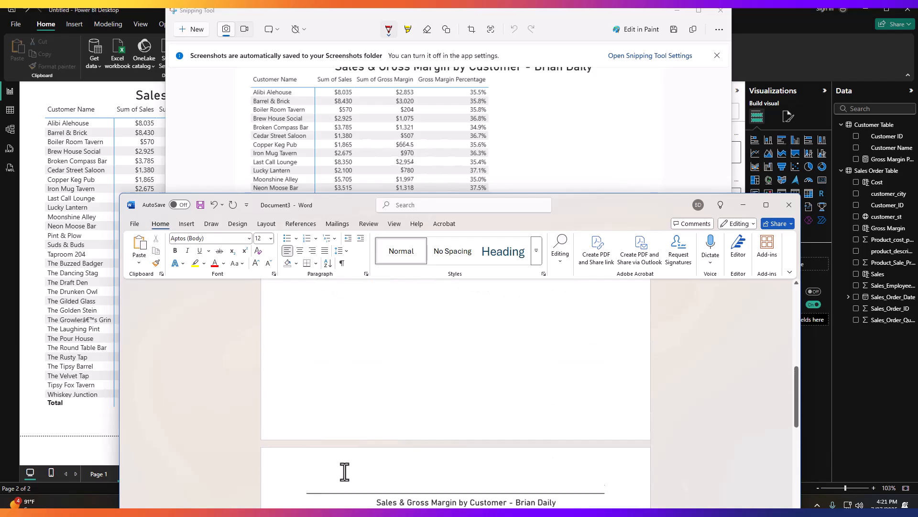
scroll(344, 471, up, 8)
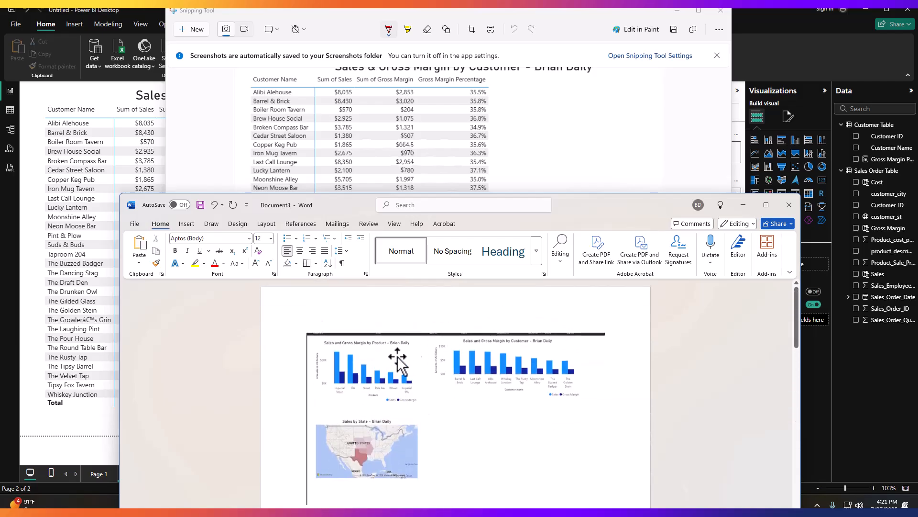